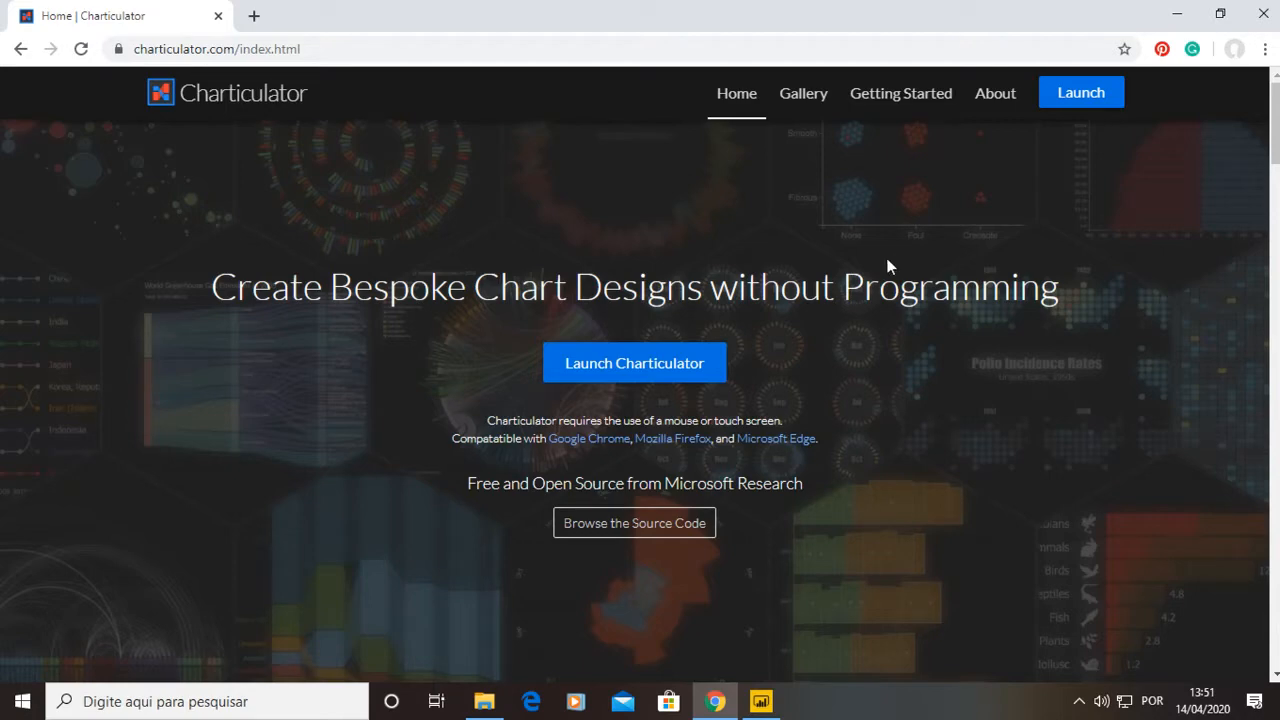
Open the Charticulator Gallery page in a new browser tab and switch to it.
middle_click(803, 93)
left_click(258, 14)
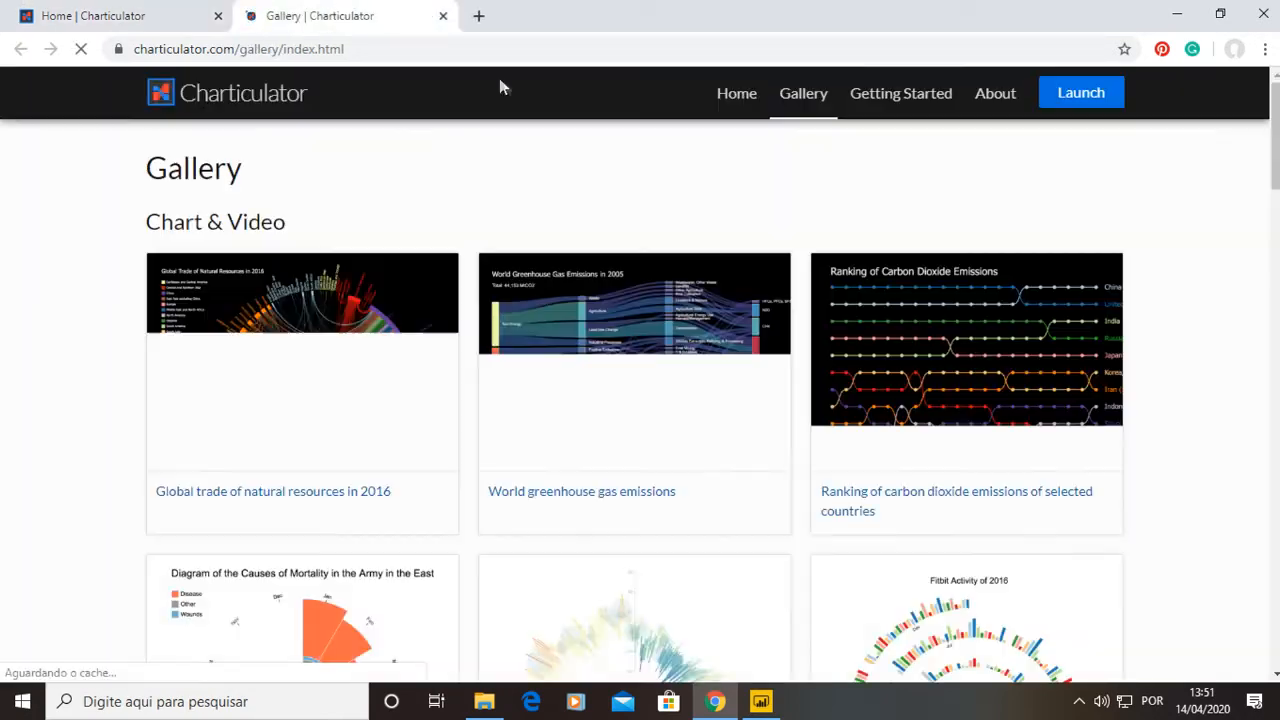
Browse the gallery and open the Ranking of Carbon Dioxide Emissions example.
scroll(1031, 417, "down", 3)
scroll(348, 382, "down", 1)
scroll(348, 382, "up", 4)
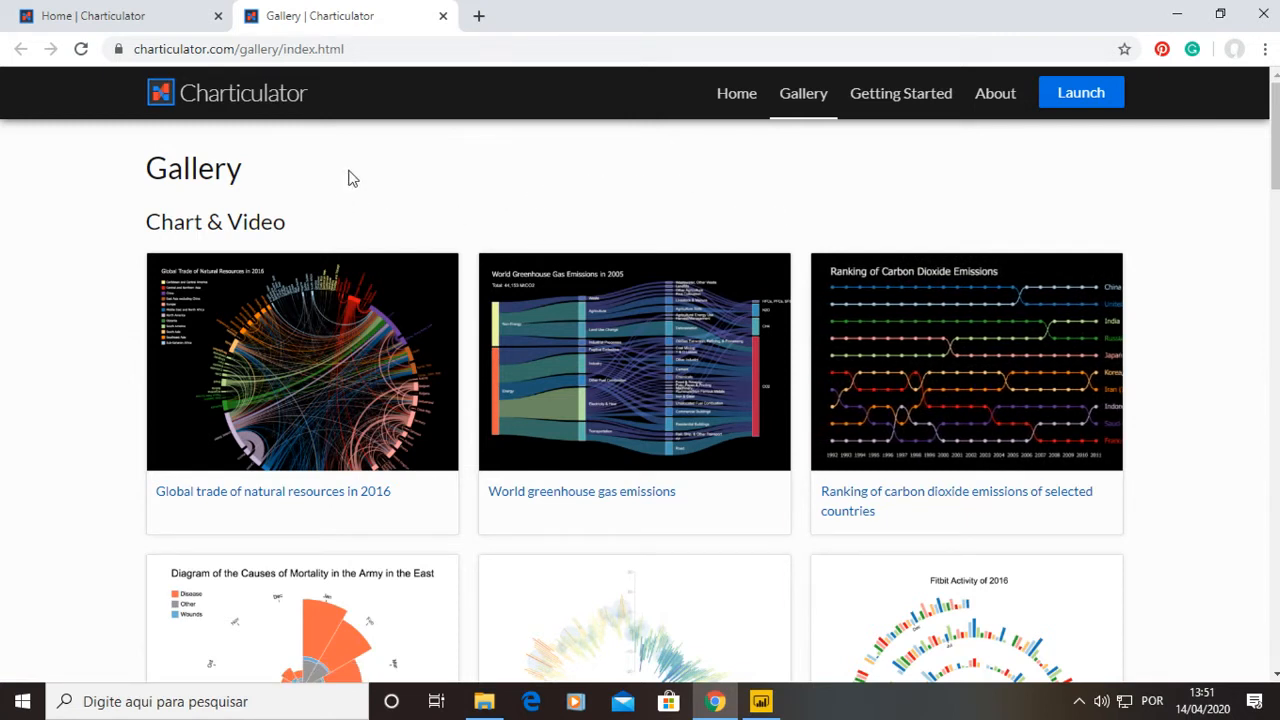
left_click(1037, 378)
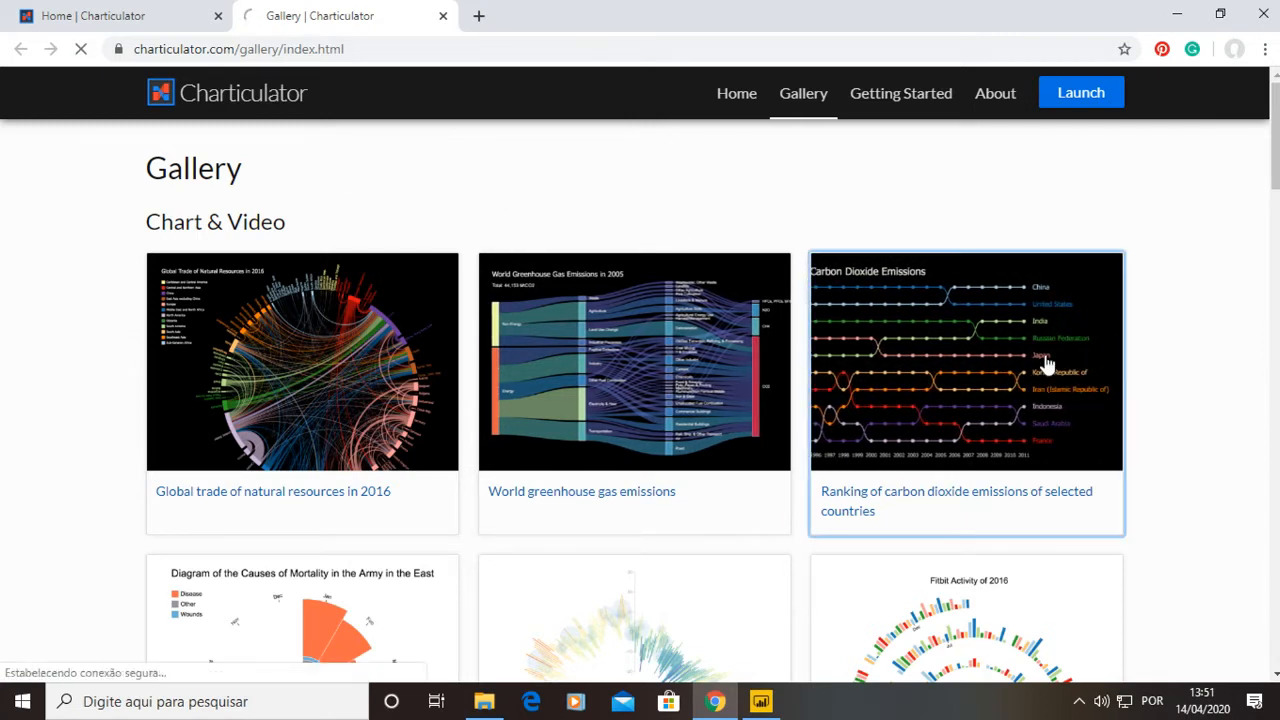
Scroll to the example's Creation Process video and play it.
scroll(1160, 310, "down", 1)
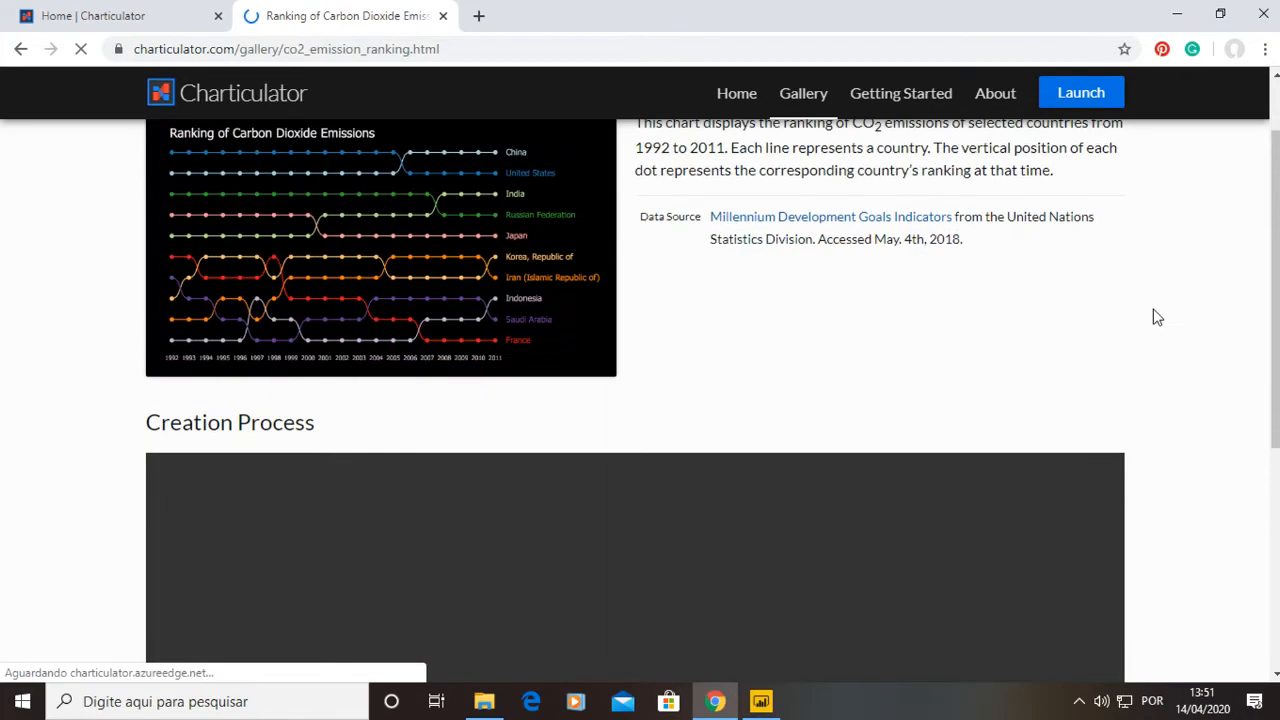
scroll(1155, 312, "down", 5)
scroll(255, 630, "up", 2)
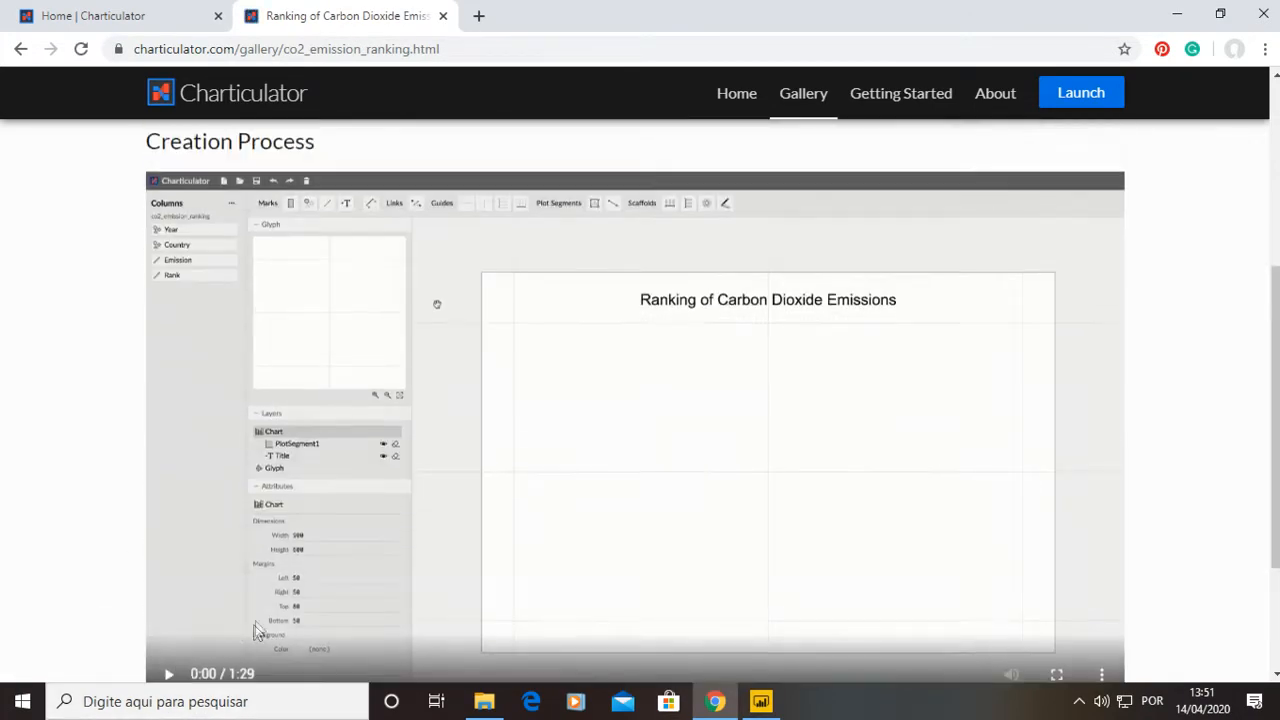
scroll(255, 630, "down", 1)
left_click(168, 581)
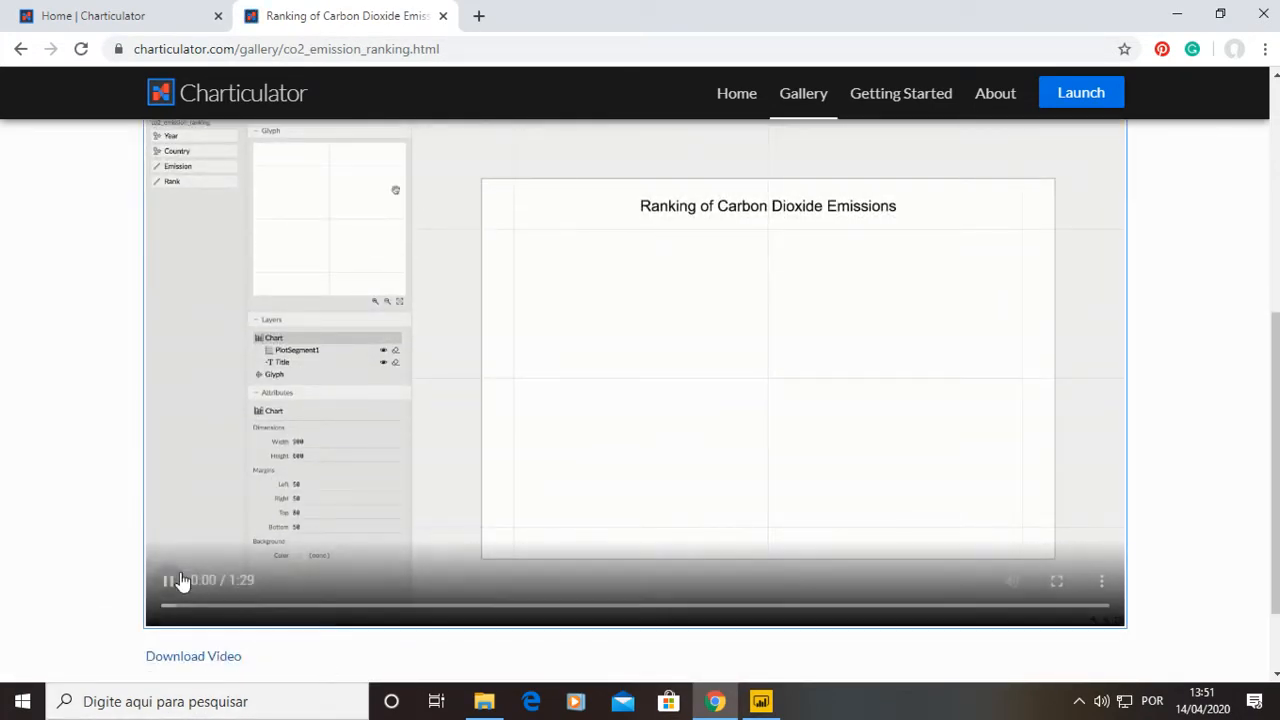
scroll(966, 337, "up", 3)
scroll(500, 503, "down", 1)
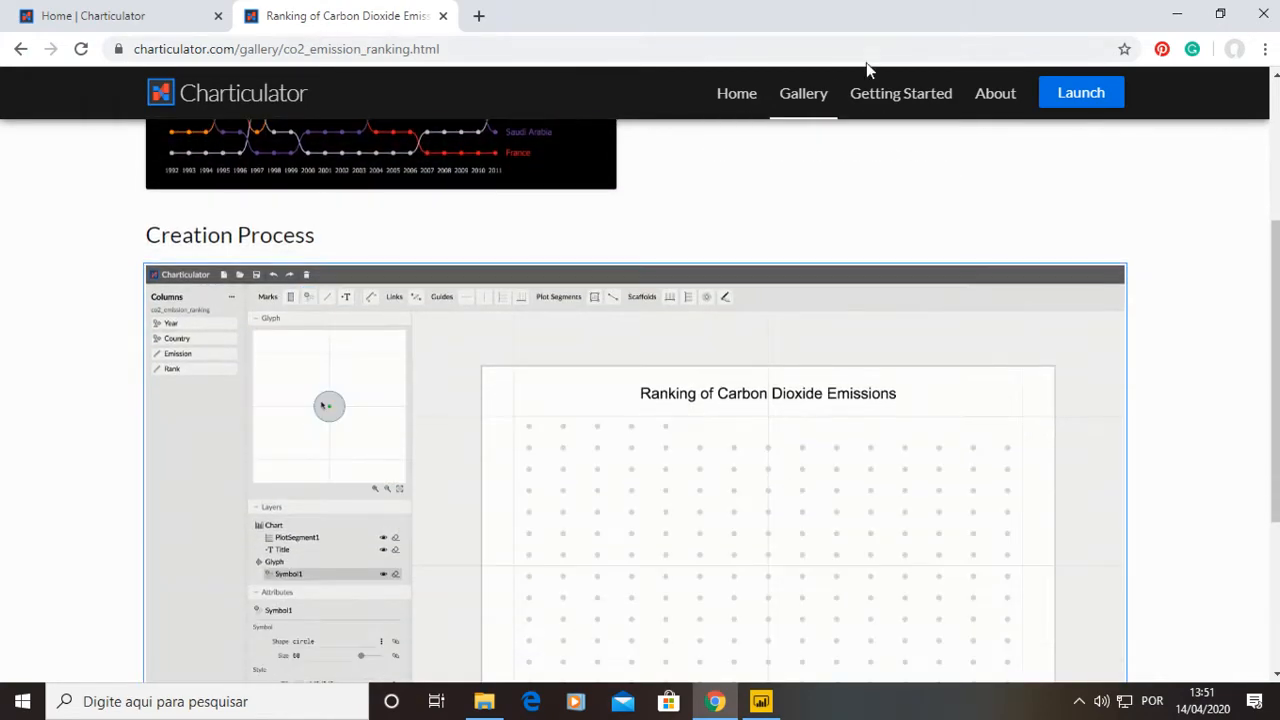
scroll(646, 314, "down", 2)
left_click(163, 581)
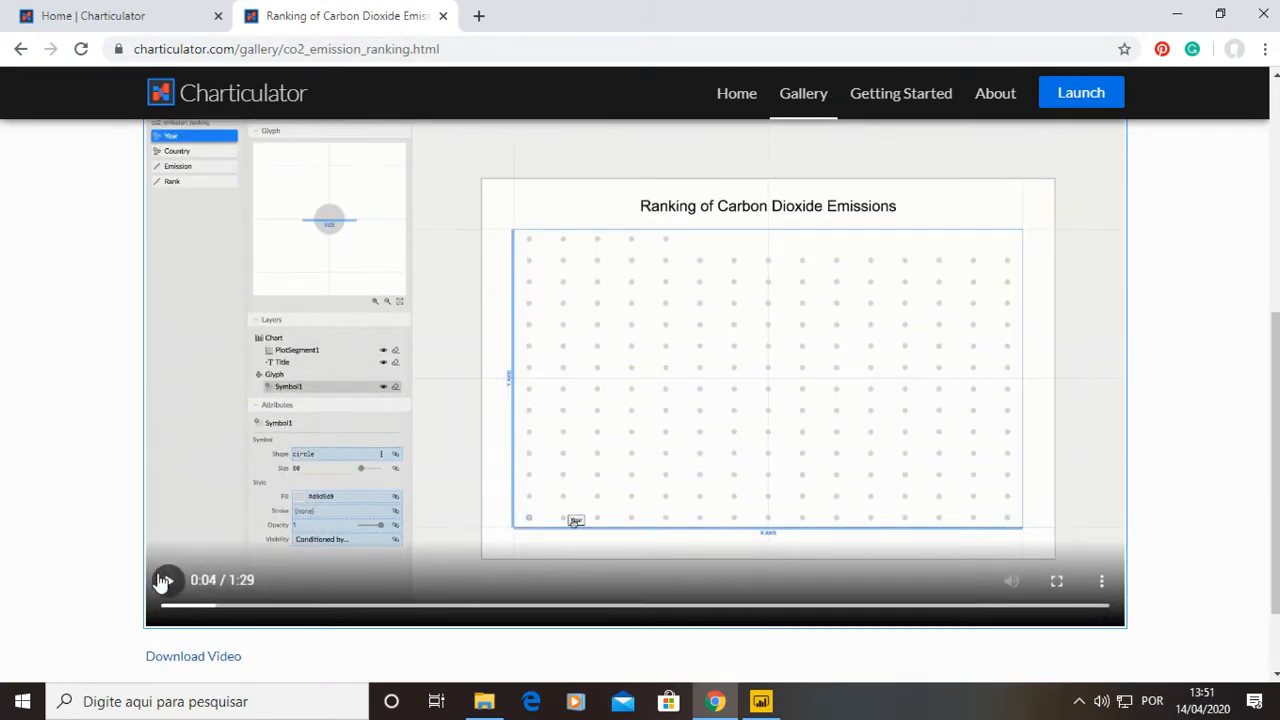
Close the example tab and launch Charticulator from the home page.
left_click(444, 17)
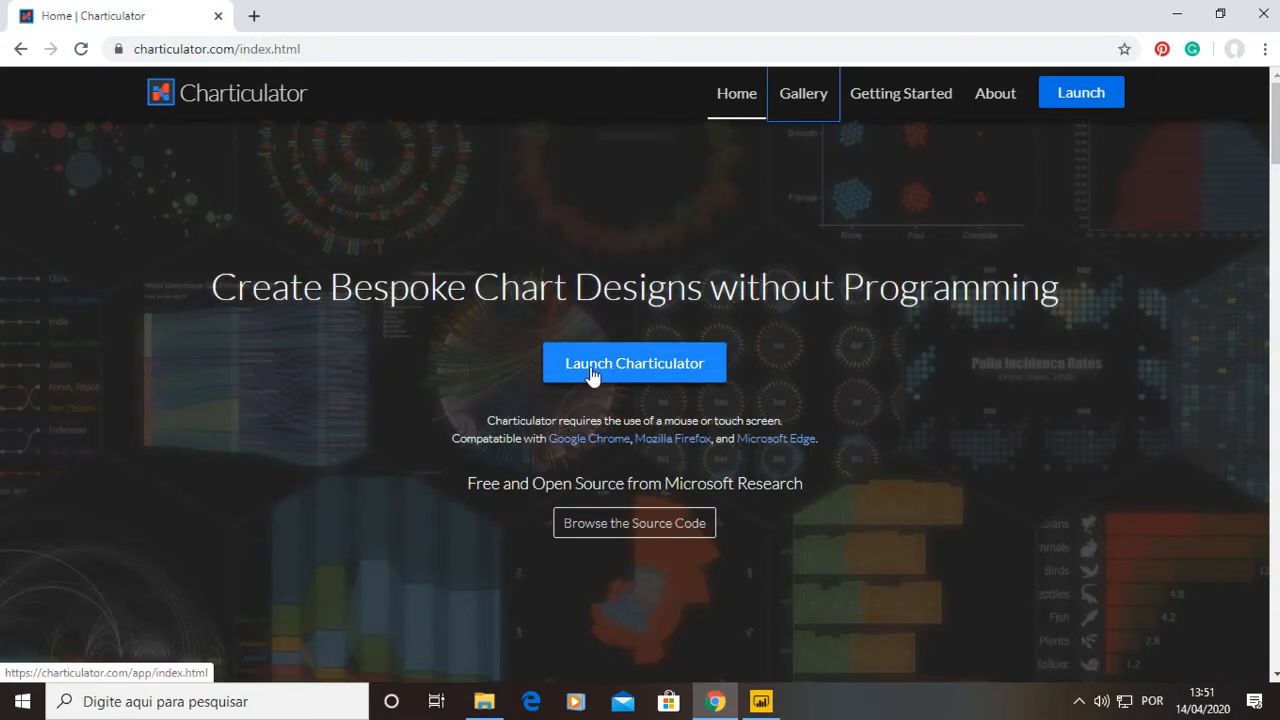
left_click(591, 375)
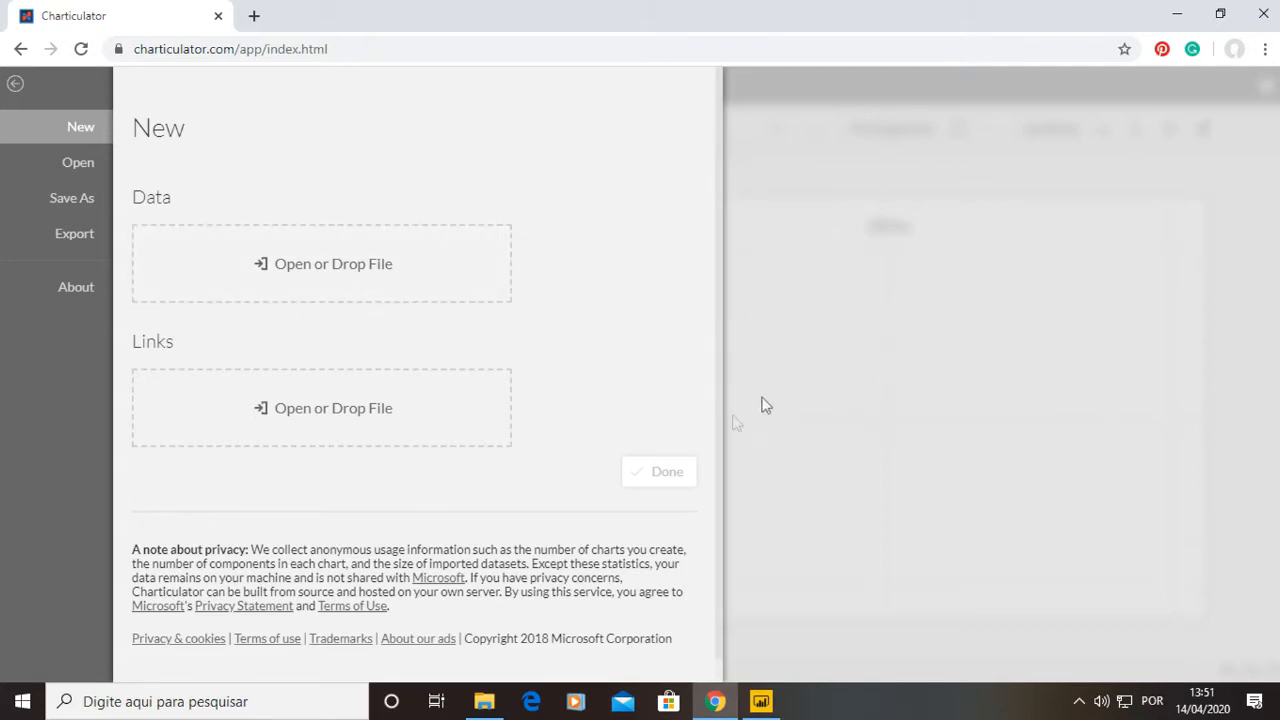
Close the New panel and preview the rows of the Temperature dataset.
left_click(15, 84)
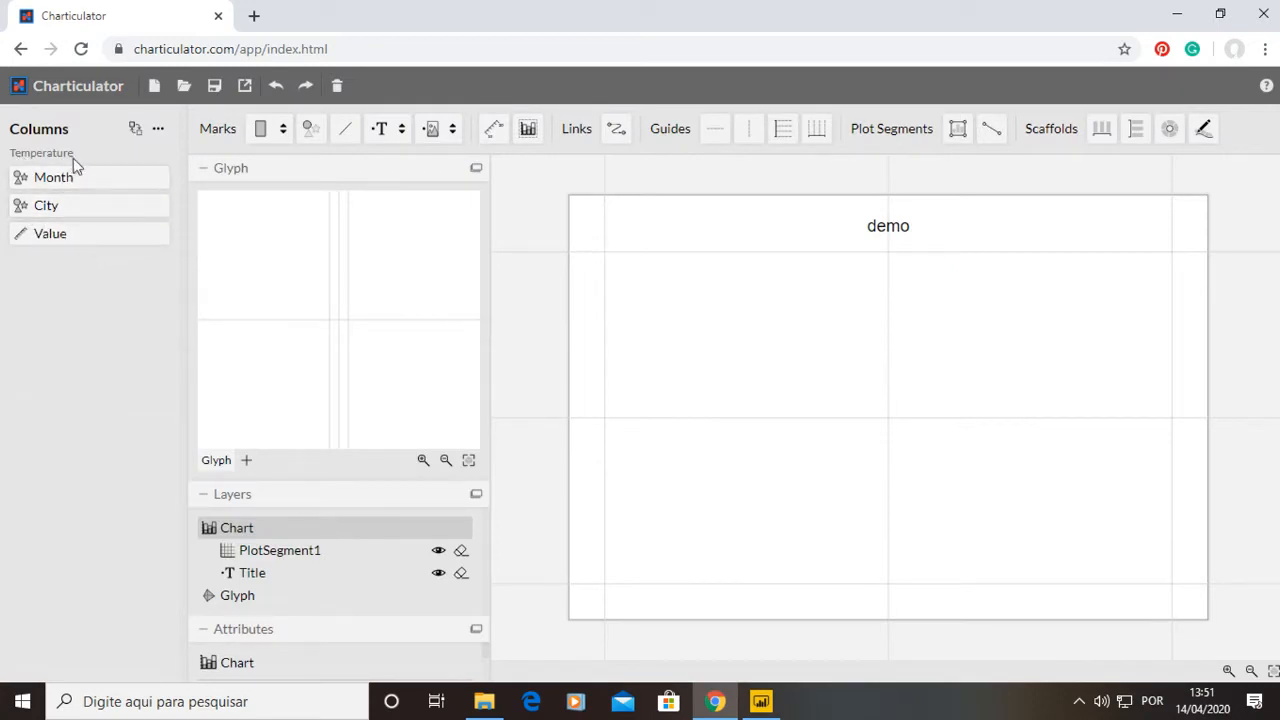
left_click(160, 132)
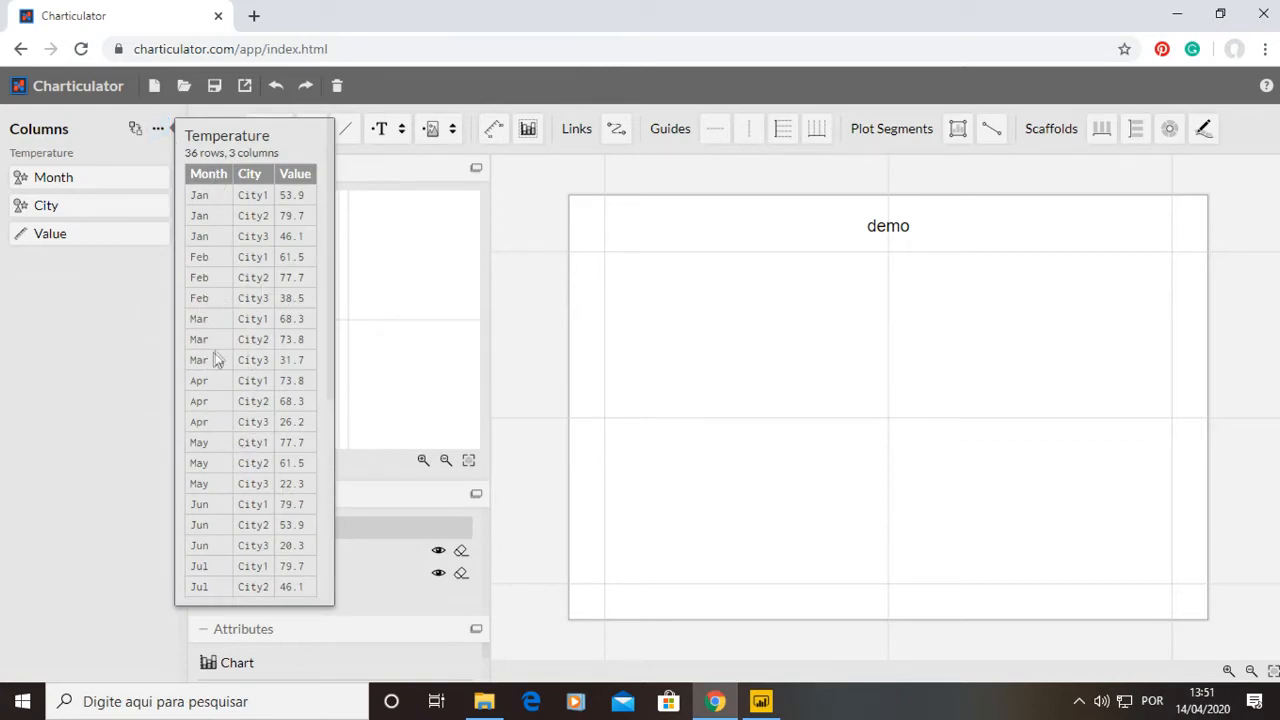
scroll(201, 232, "down", 4)
scroll(248, 360, "up", 4)
left_click(71, 346)
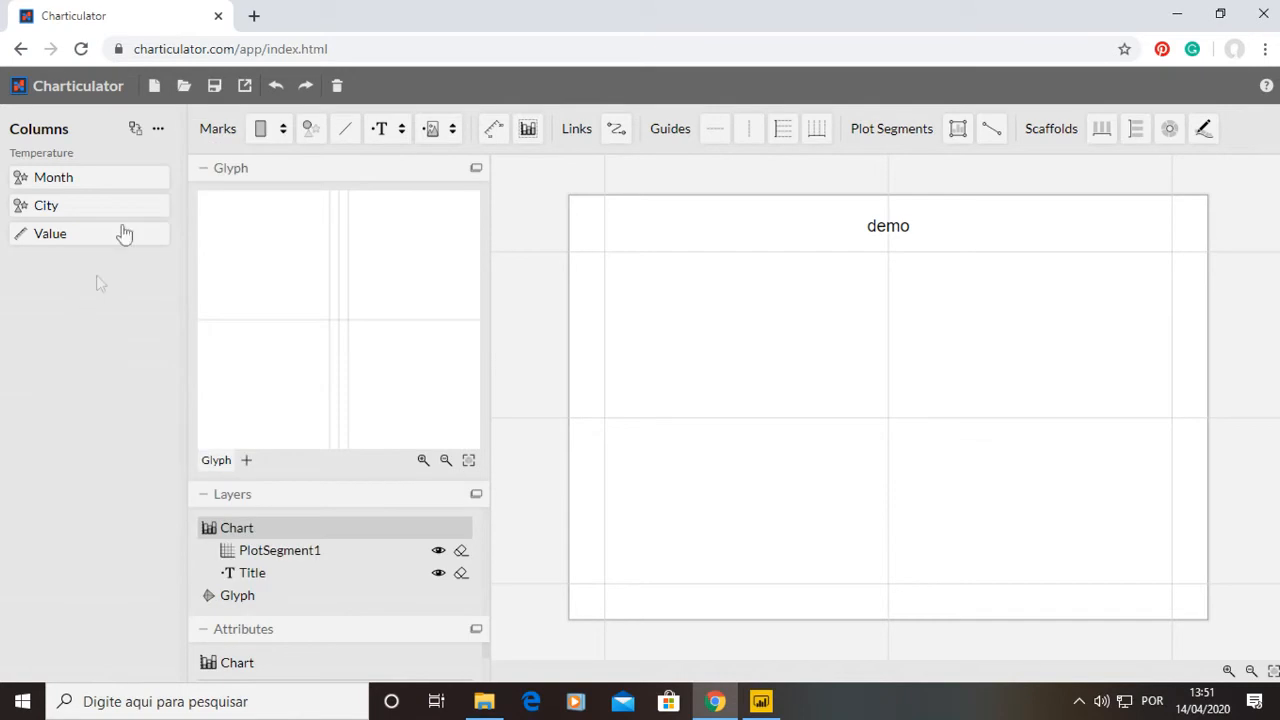
left_click(153, 86)
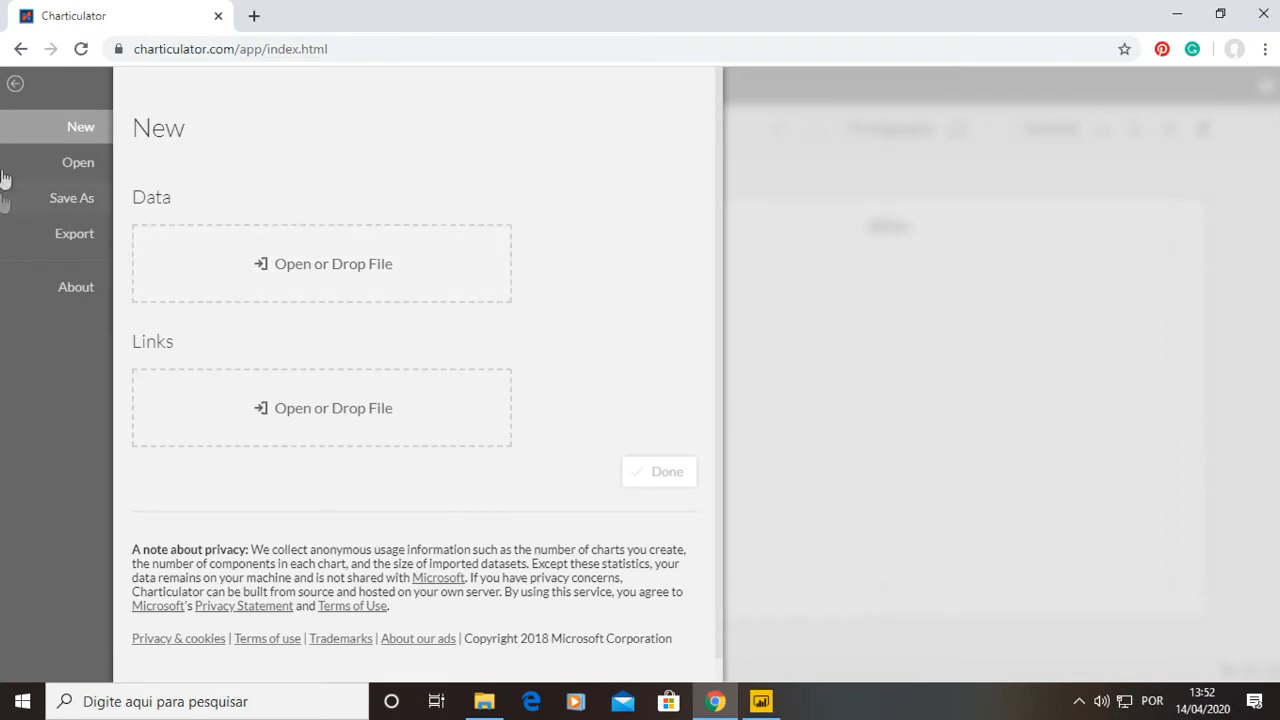
left_click(15, 84)
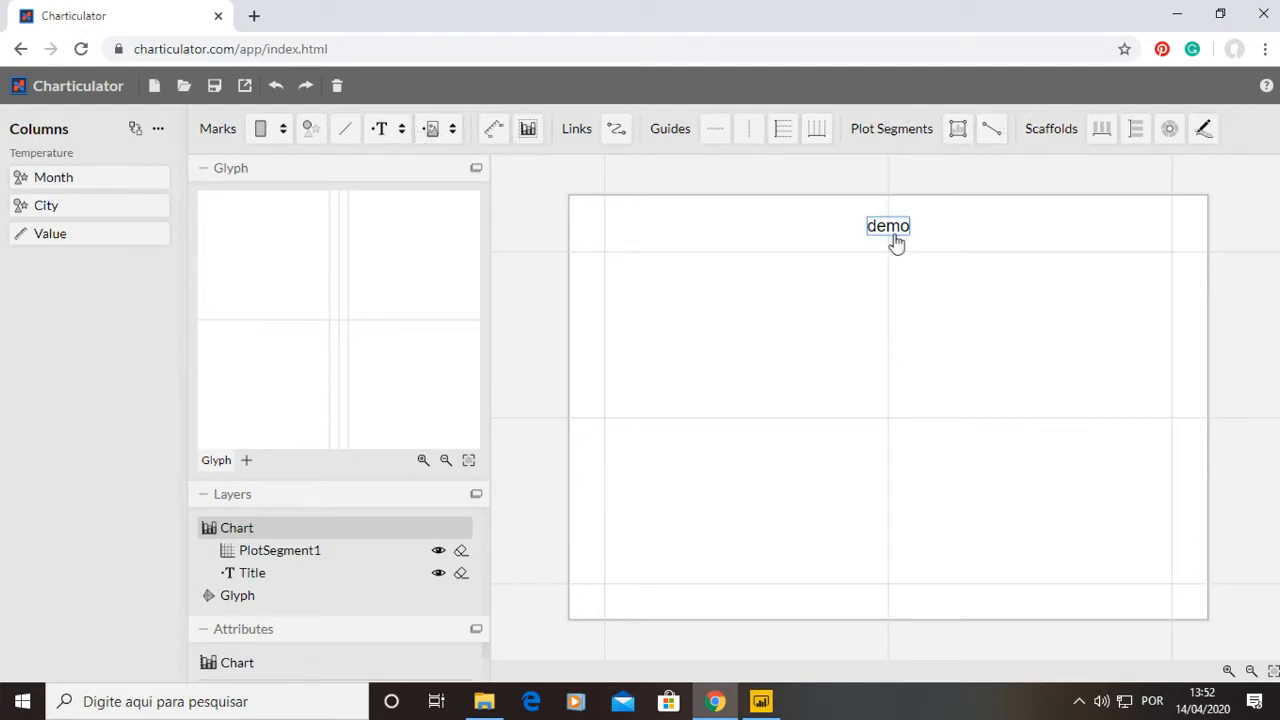
left_click_drag(619, 127, 524, 252)
Collapse and expand the Glyph, Layers and Attributes panels to explore the workspace.
left_click(205, 494)
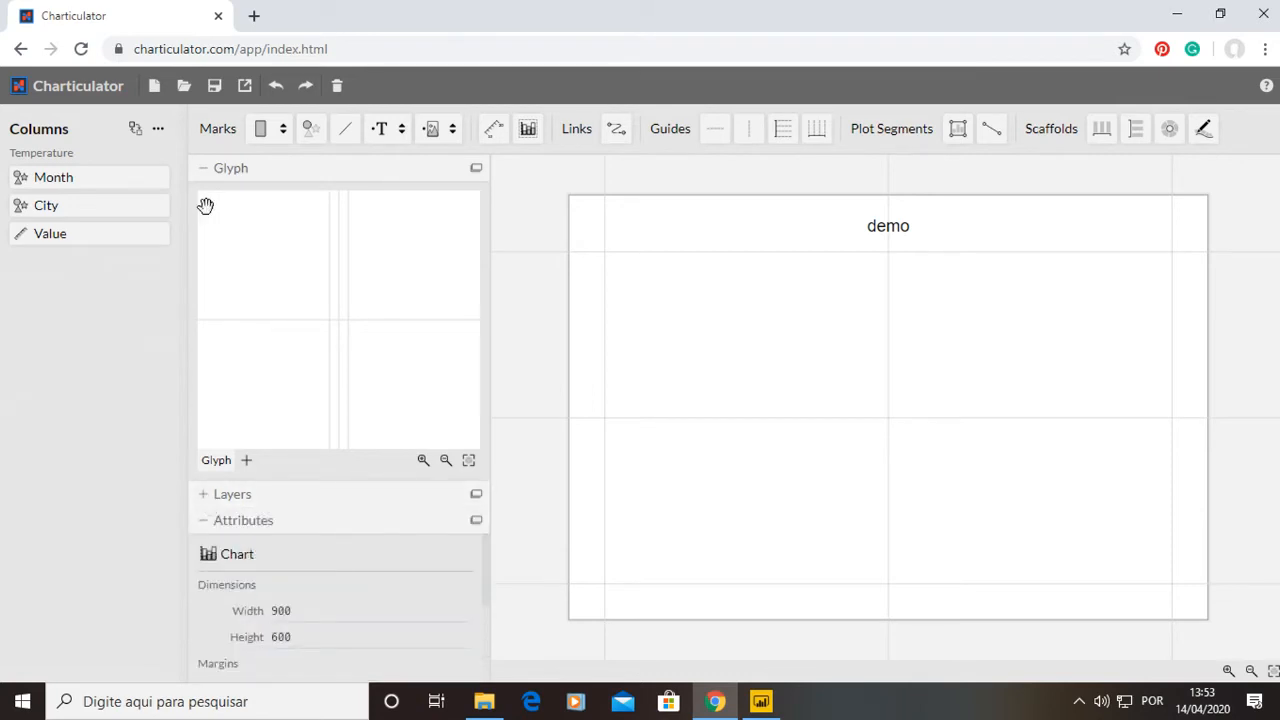
left_click(206, 169)
left_click(205, 221)
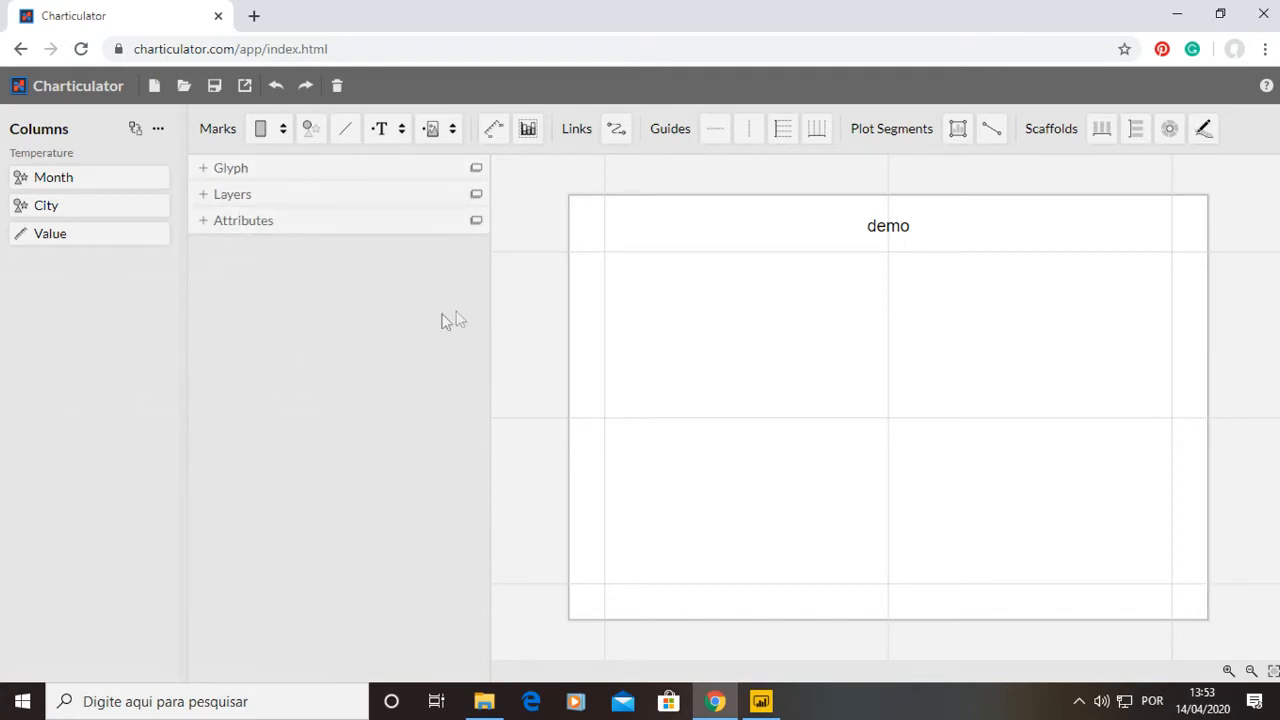
left_click(205, 172)
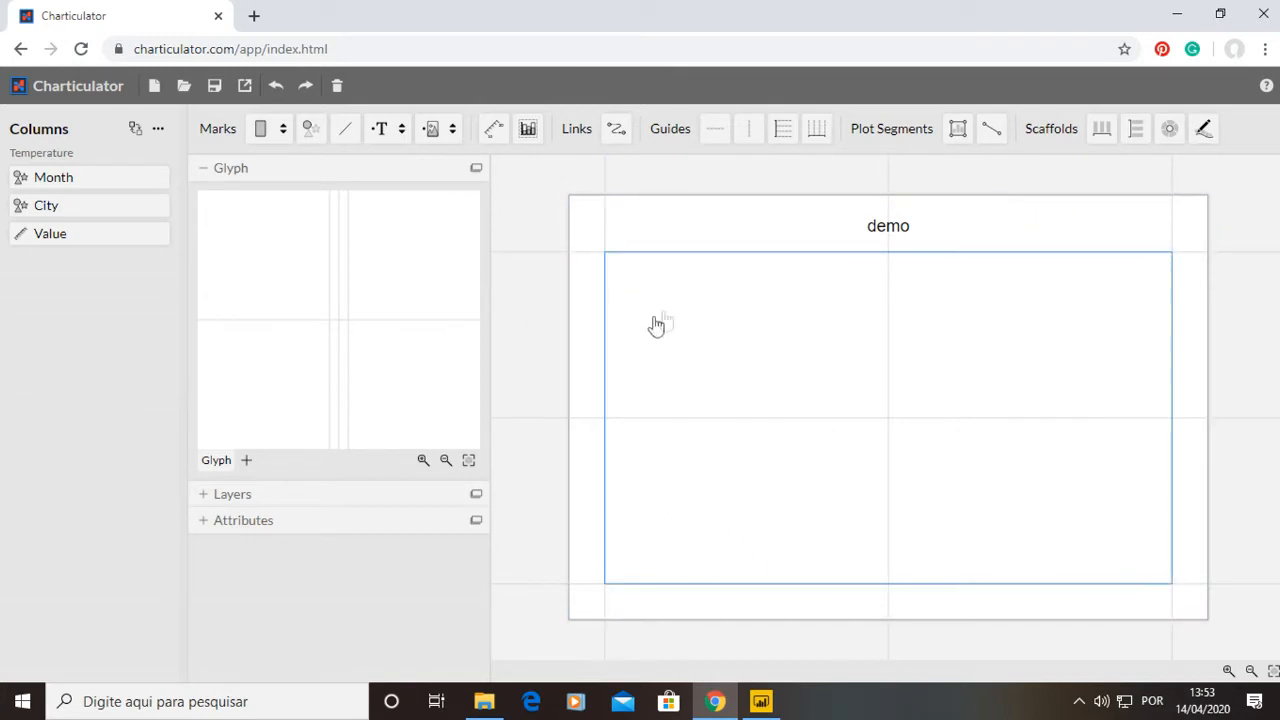
left_click(218, 168)
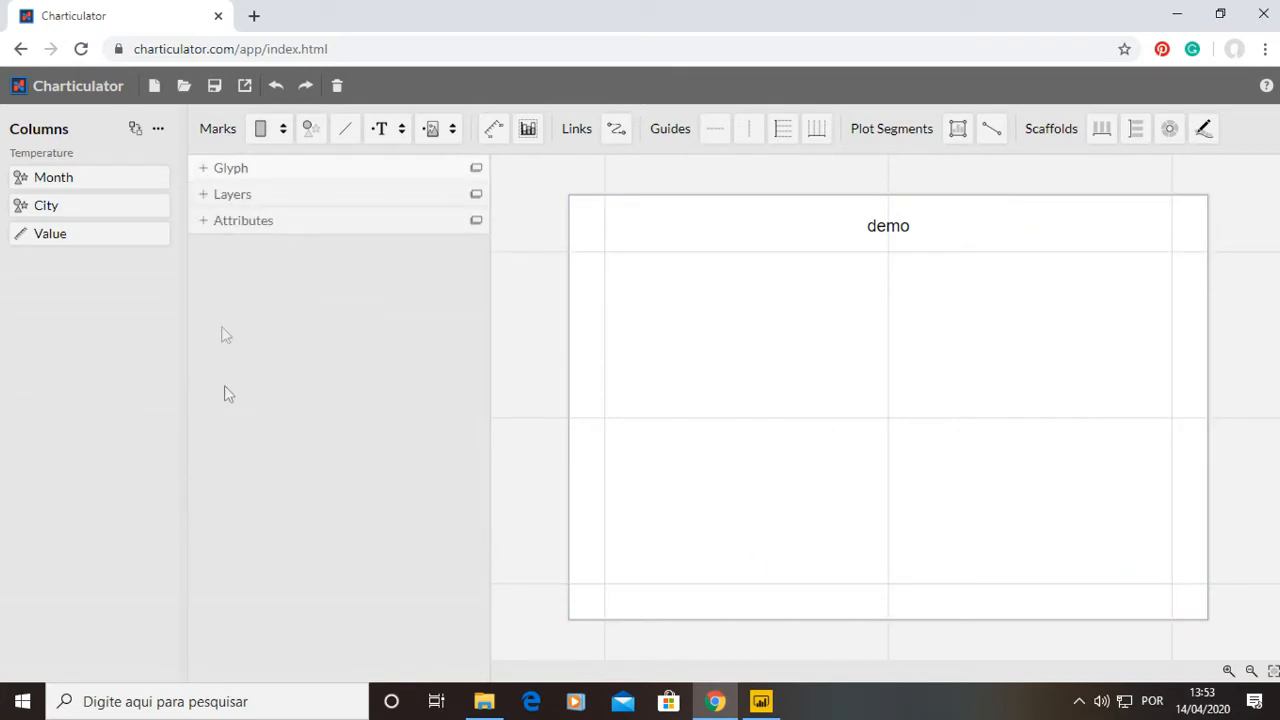
left_click(226, 195)
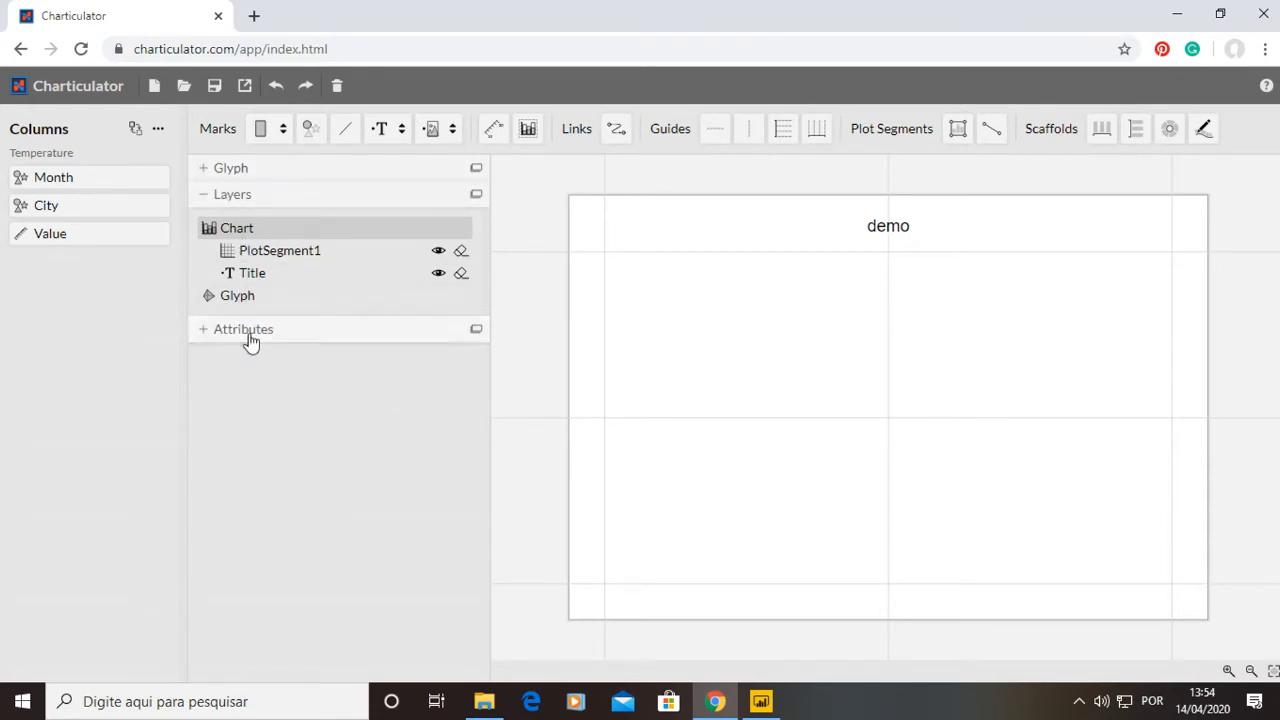
left_click(212, 334)
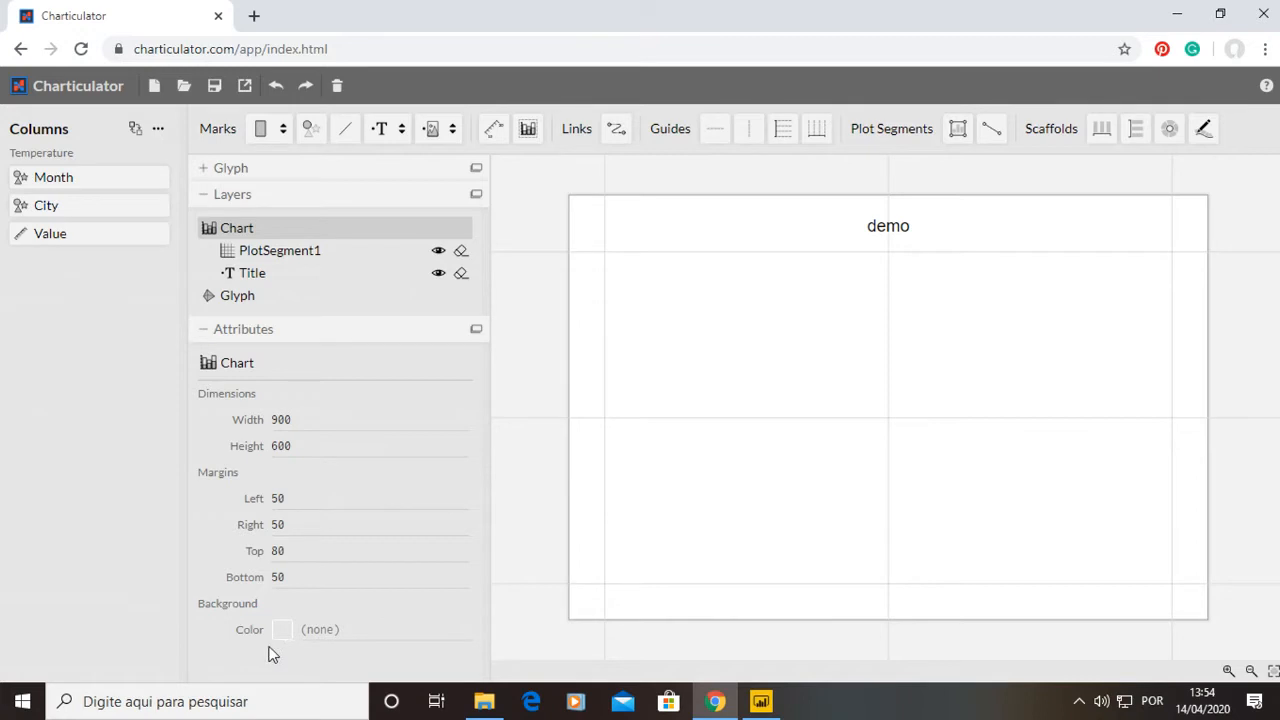
left_click(313, 633)
left_click(201, 338)
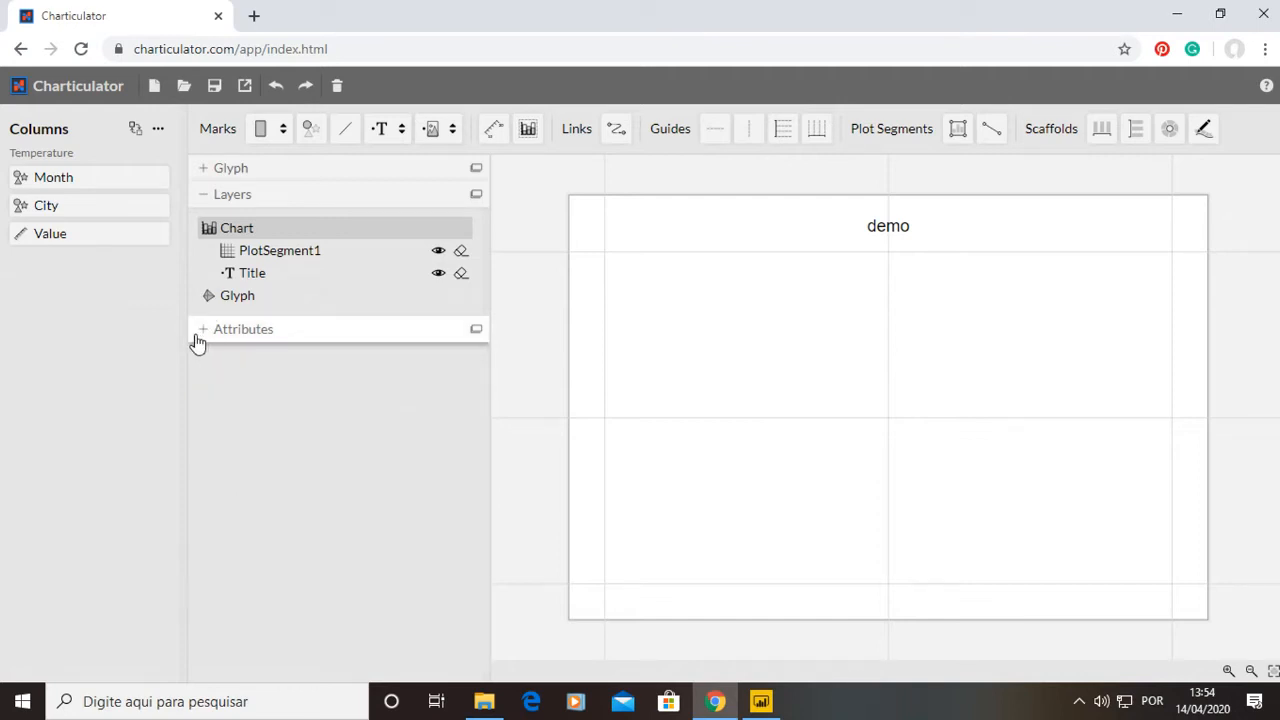
left_click(205, 333)
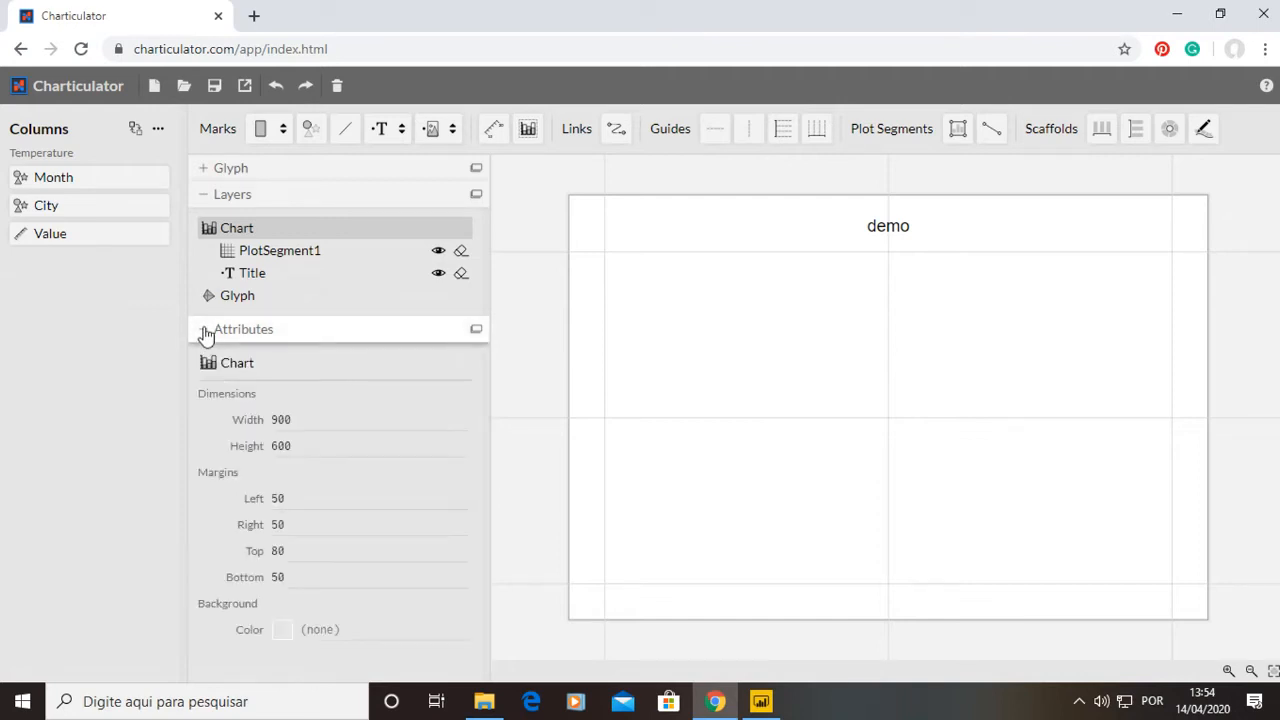
Select the Title layer and set its text color to green #41ab5d.
left_click(418, 256)
left_click(398, 283)
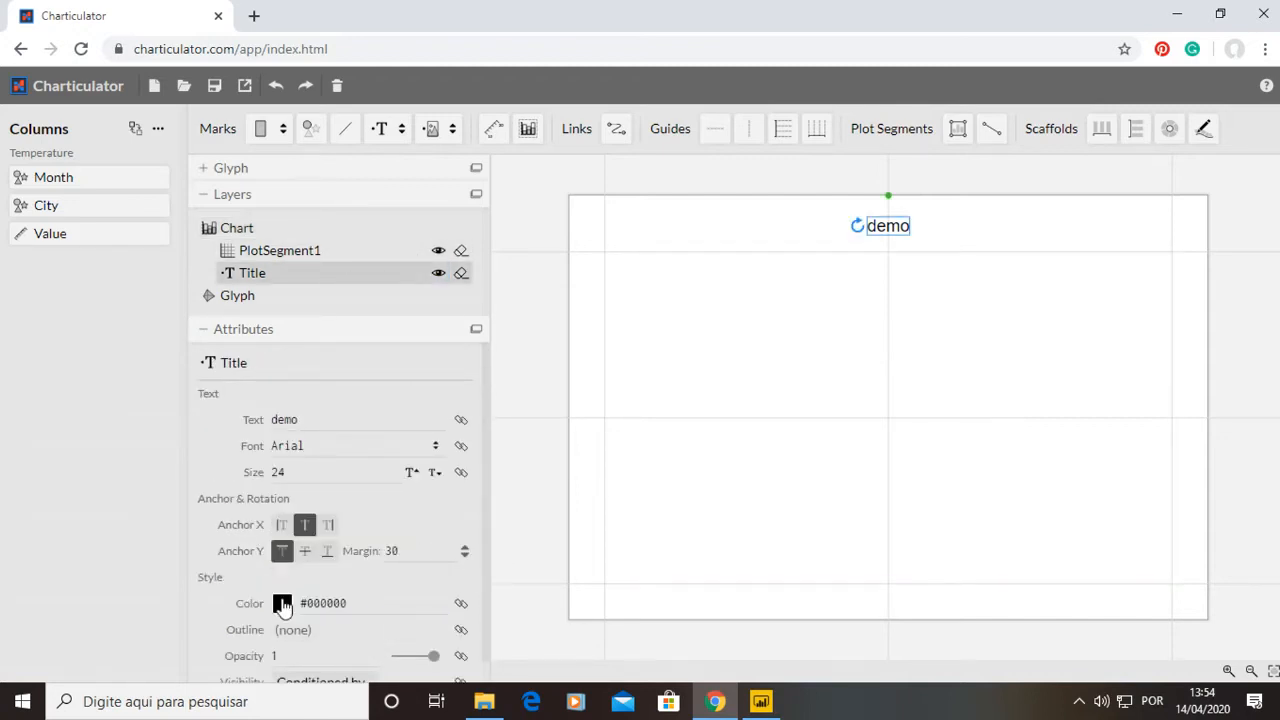
left_click(282, 603)
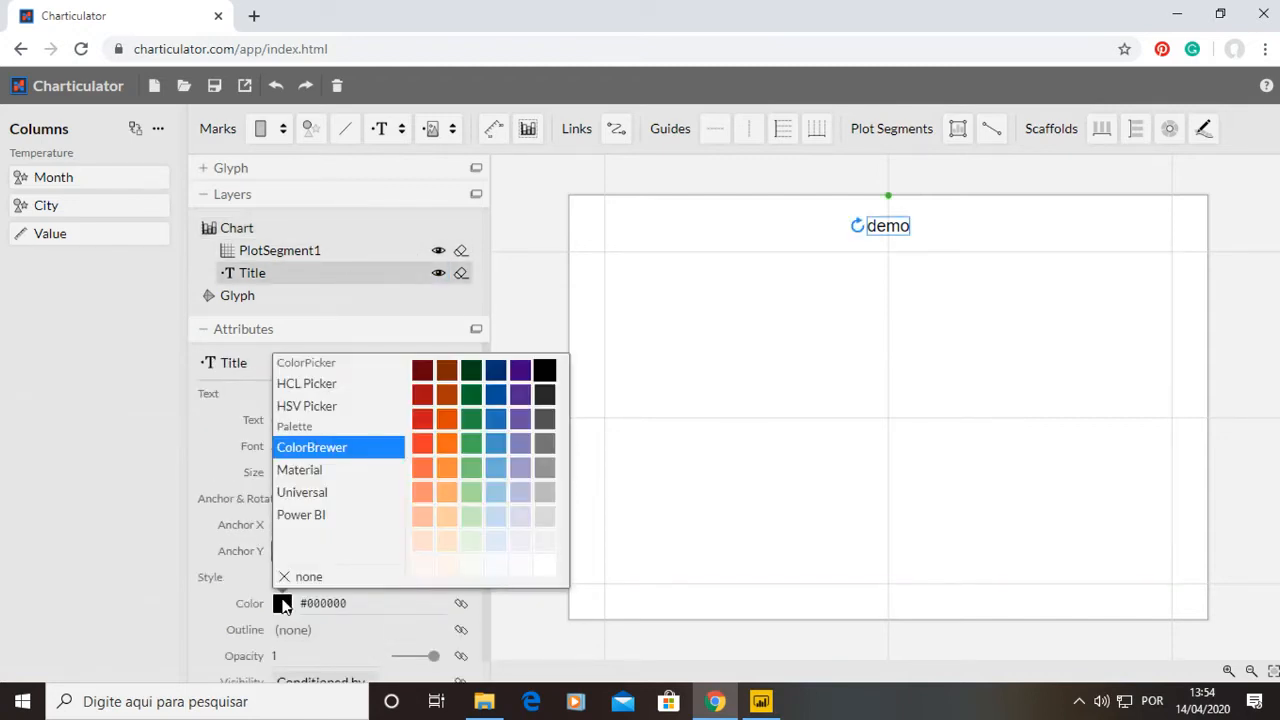
left_click(471, 443)
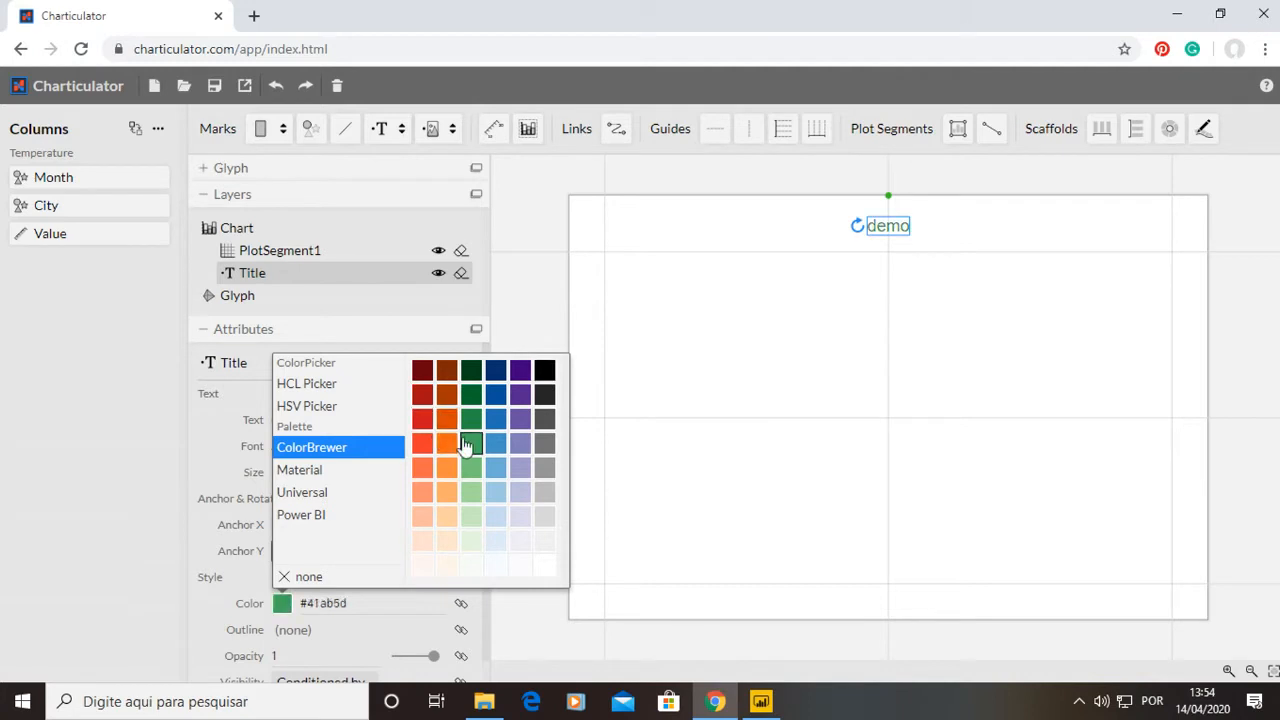
Copy the title's color code and set the chart background color to #41ab5d.
left_click(340, 610)
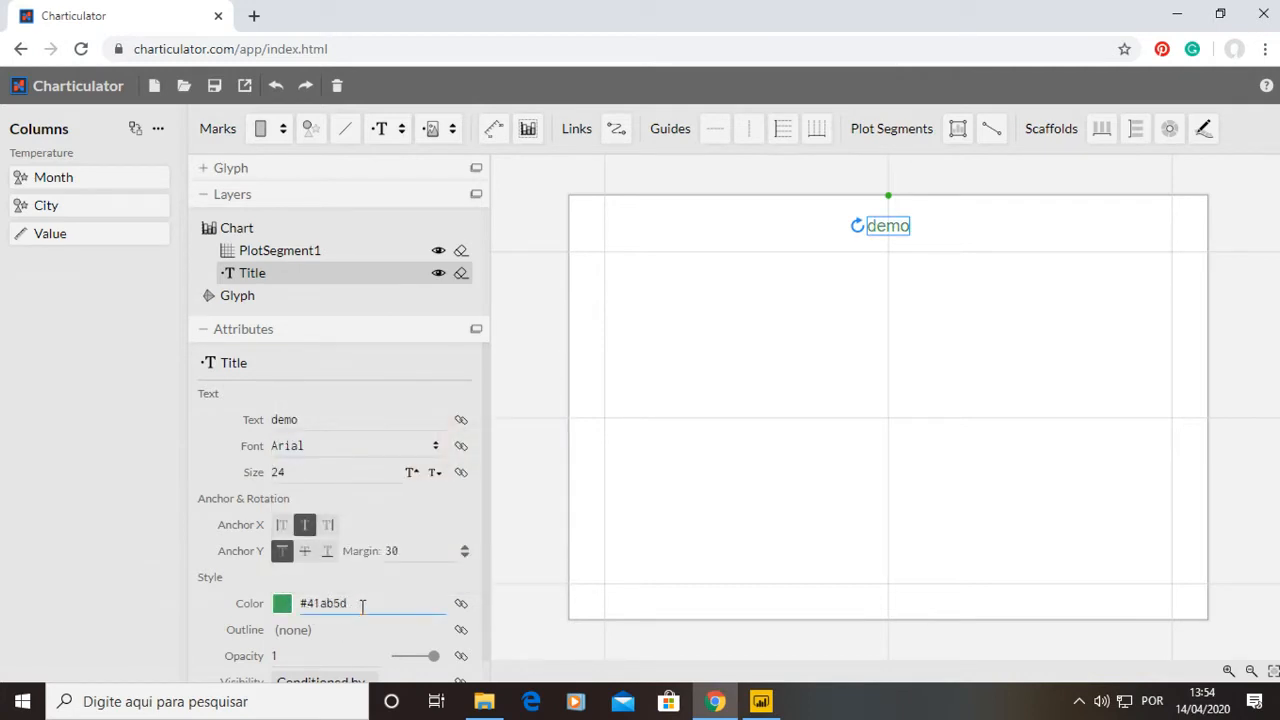
left_click_drag(363, 605, 300, 604)
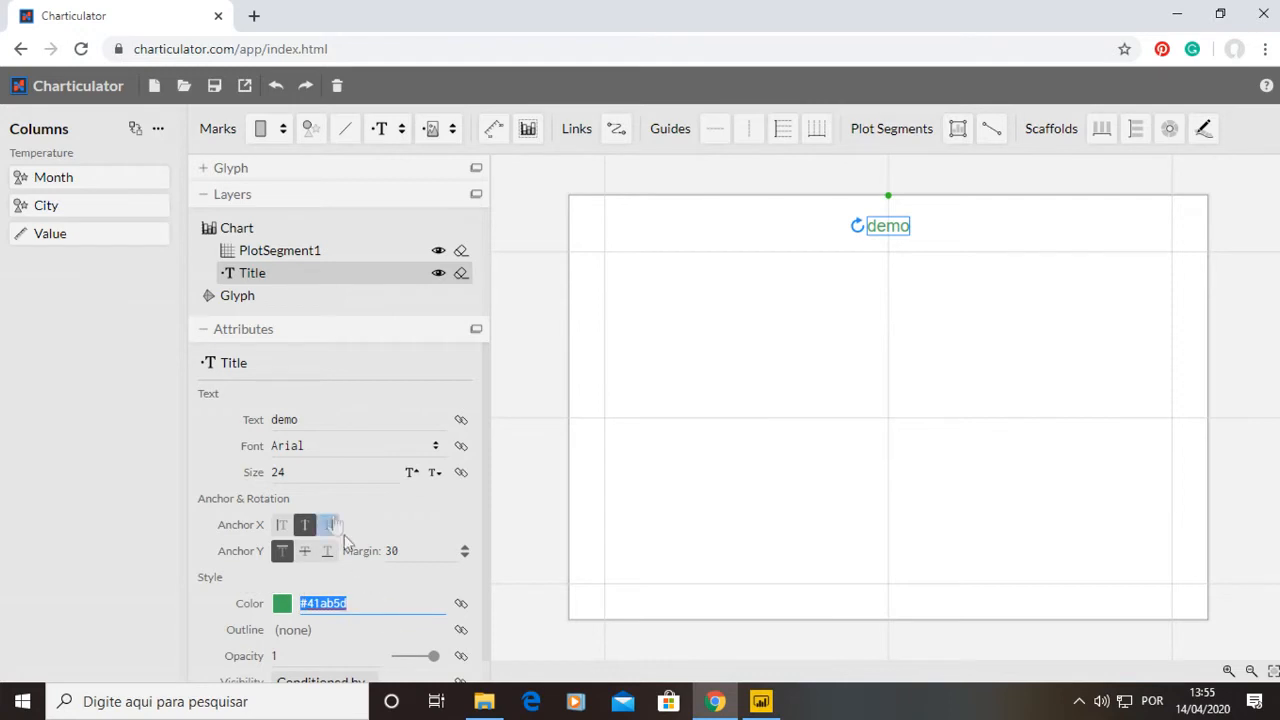
left_click(212, 334)
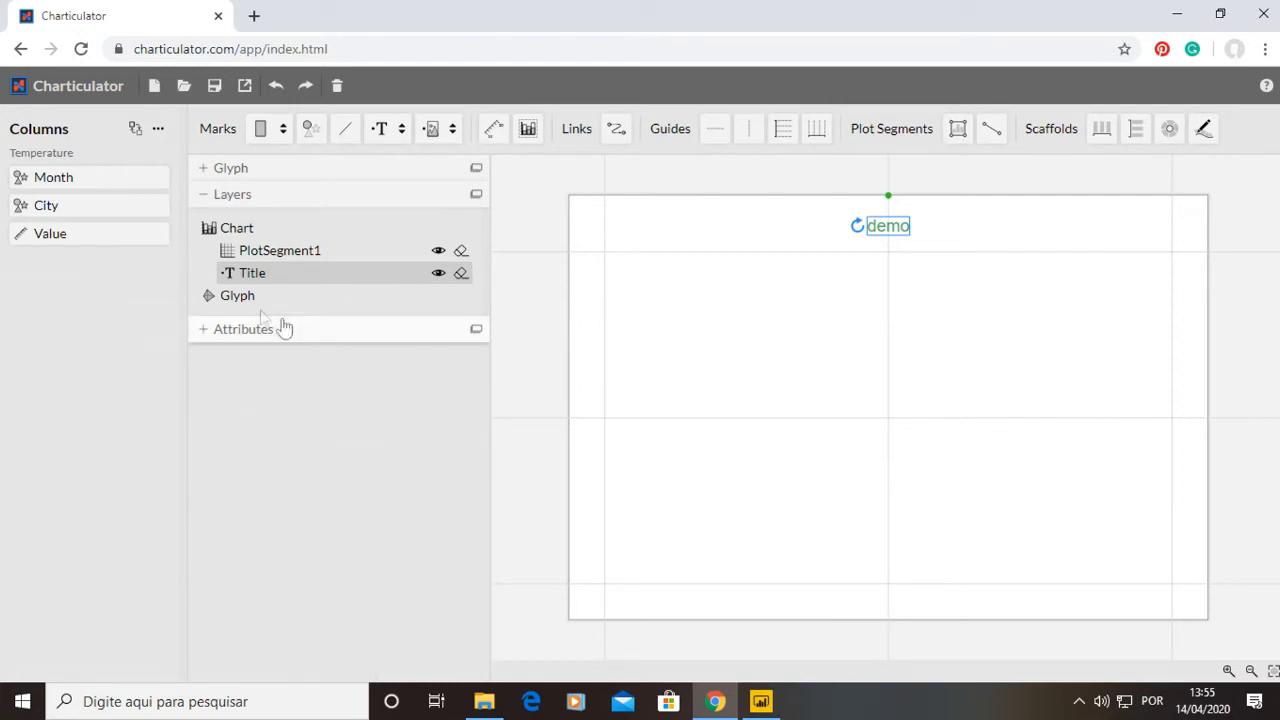
left_click(206, 334)
left_click(235, 228)
left_click(339, 624)
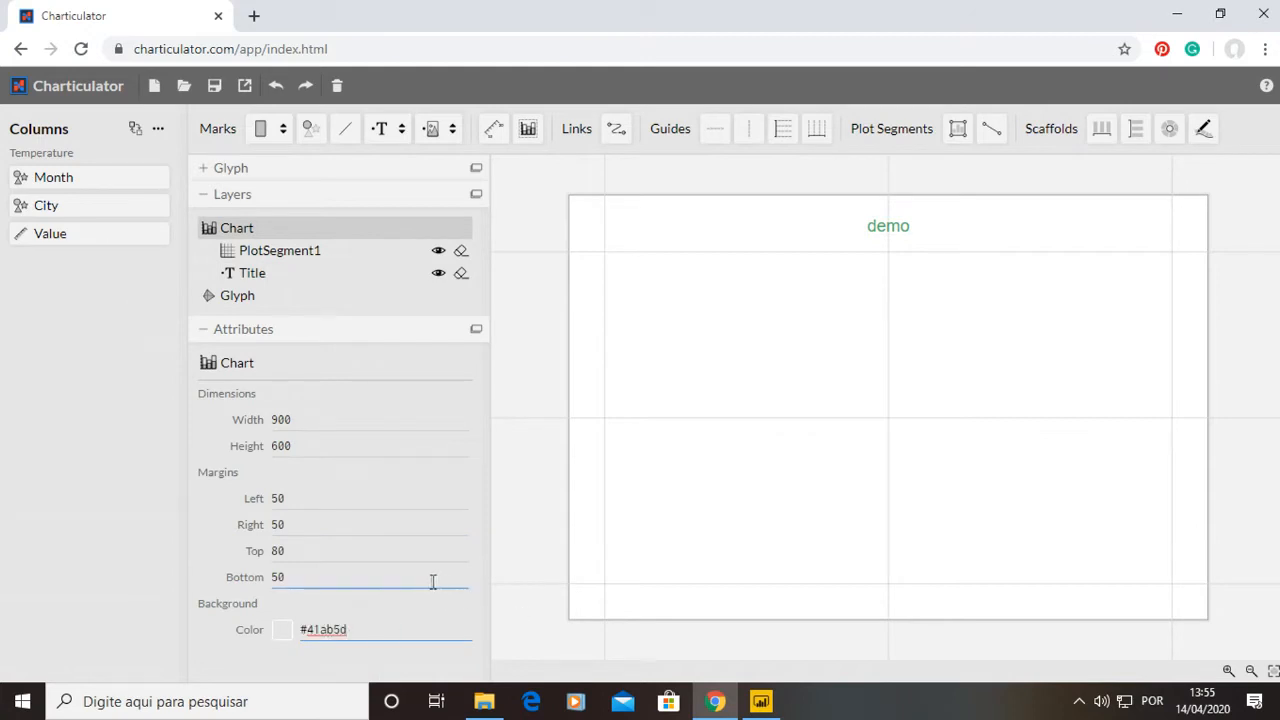
key("Return")
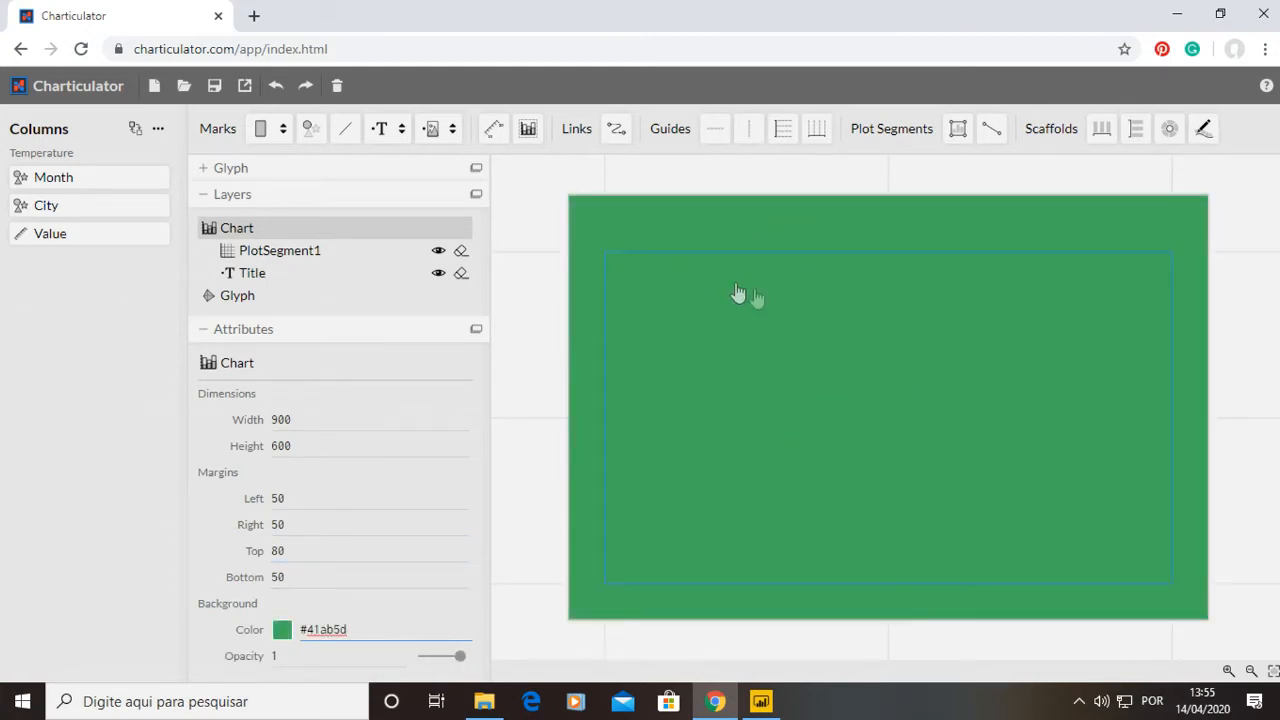
Clear the chart background color.
left_click_drag(368, 630, 203, 624)
key("BackSpace")
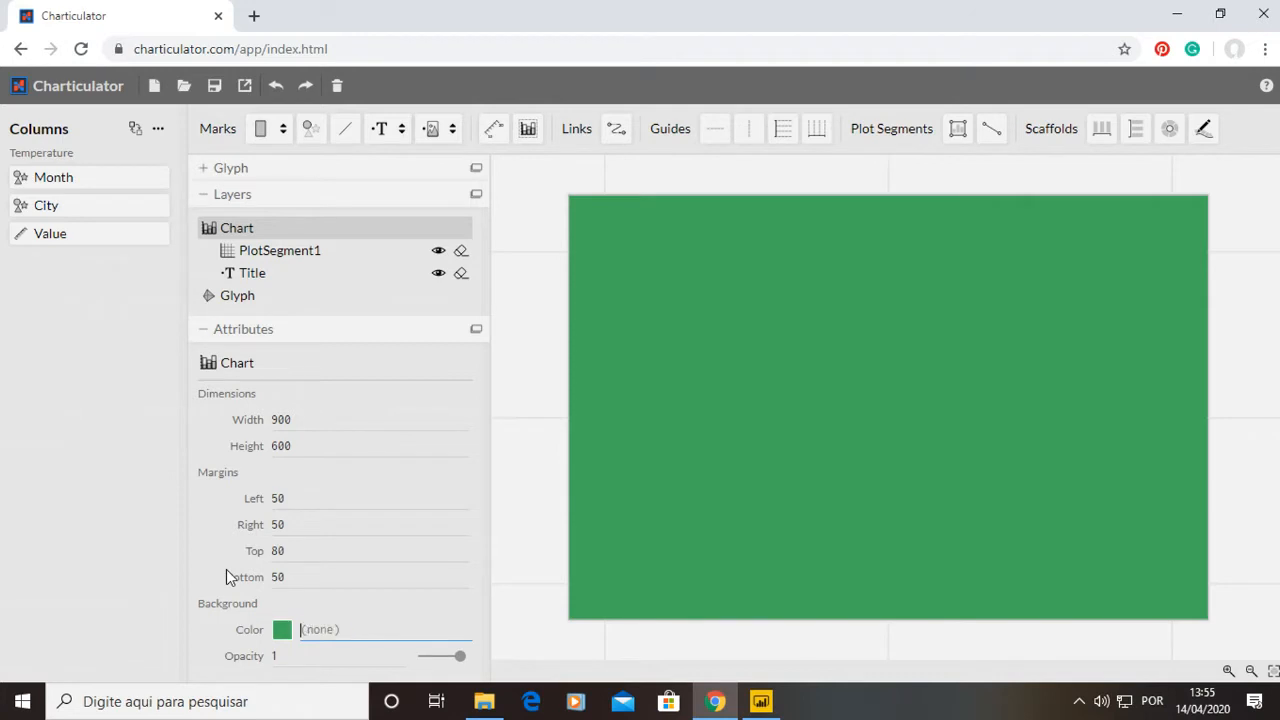
key("Return")
Select the Title layer and then PlotSegment1 to view their attributes.
left_click(215, 329)
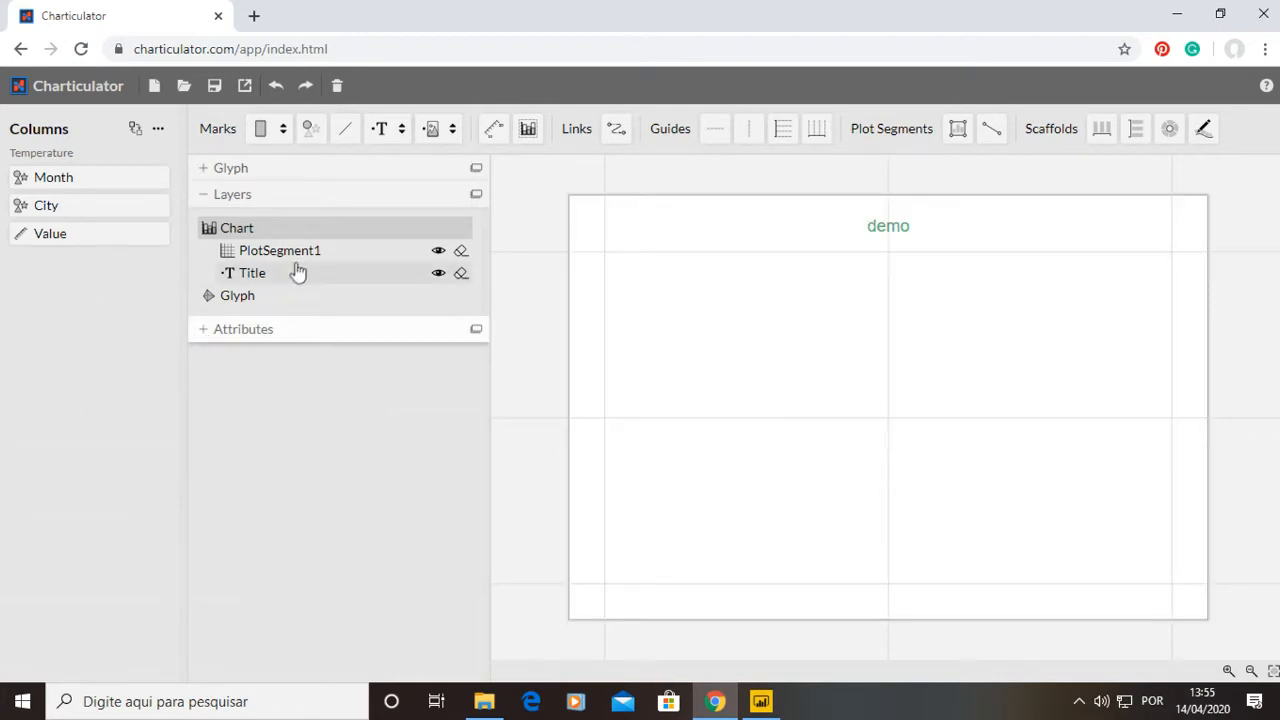
left_click(294, 271)
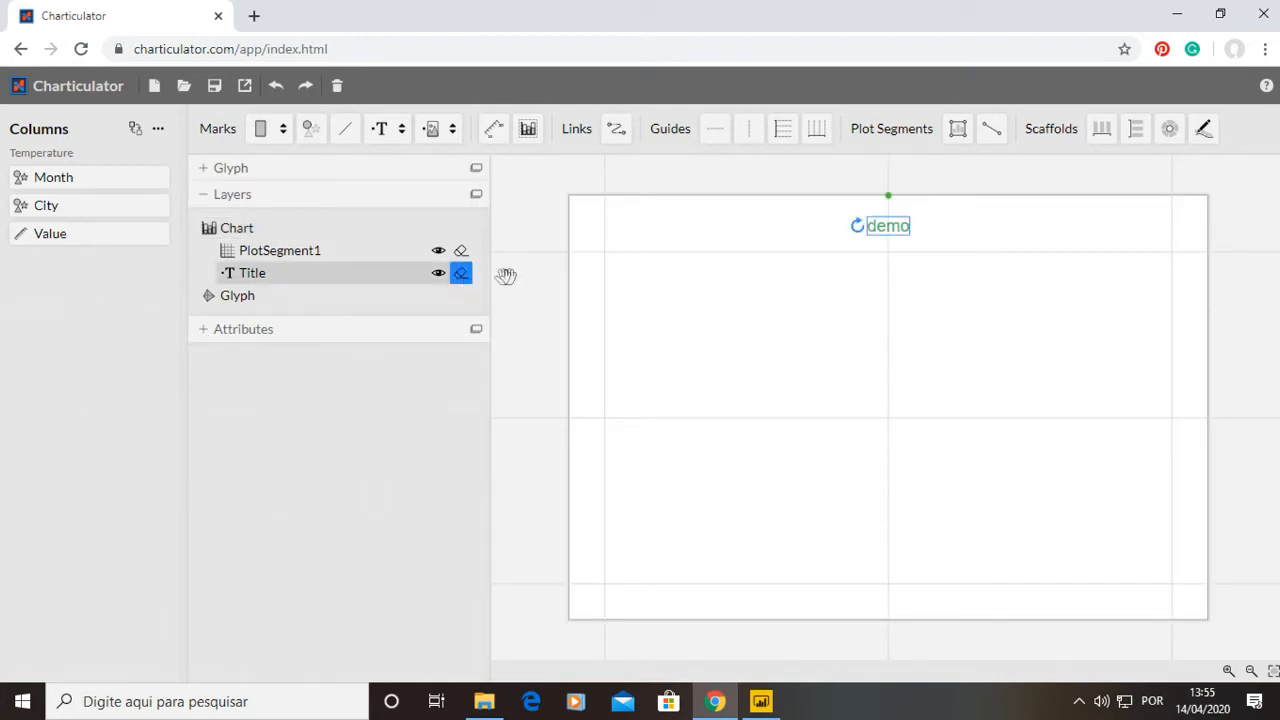
left_click(203, 331)
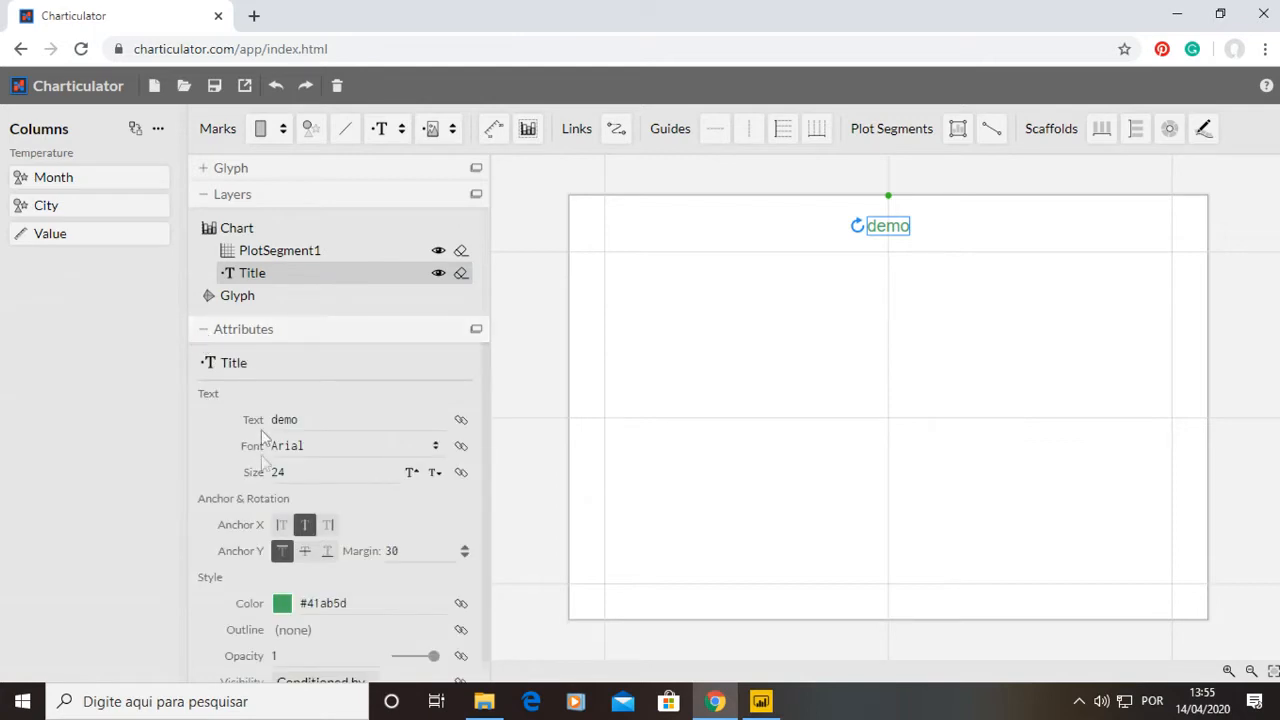
left_click(287, 262)
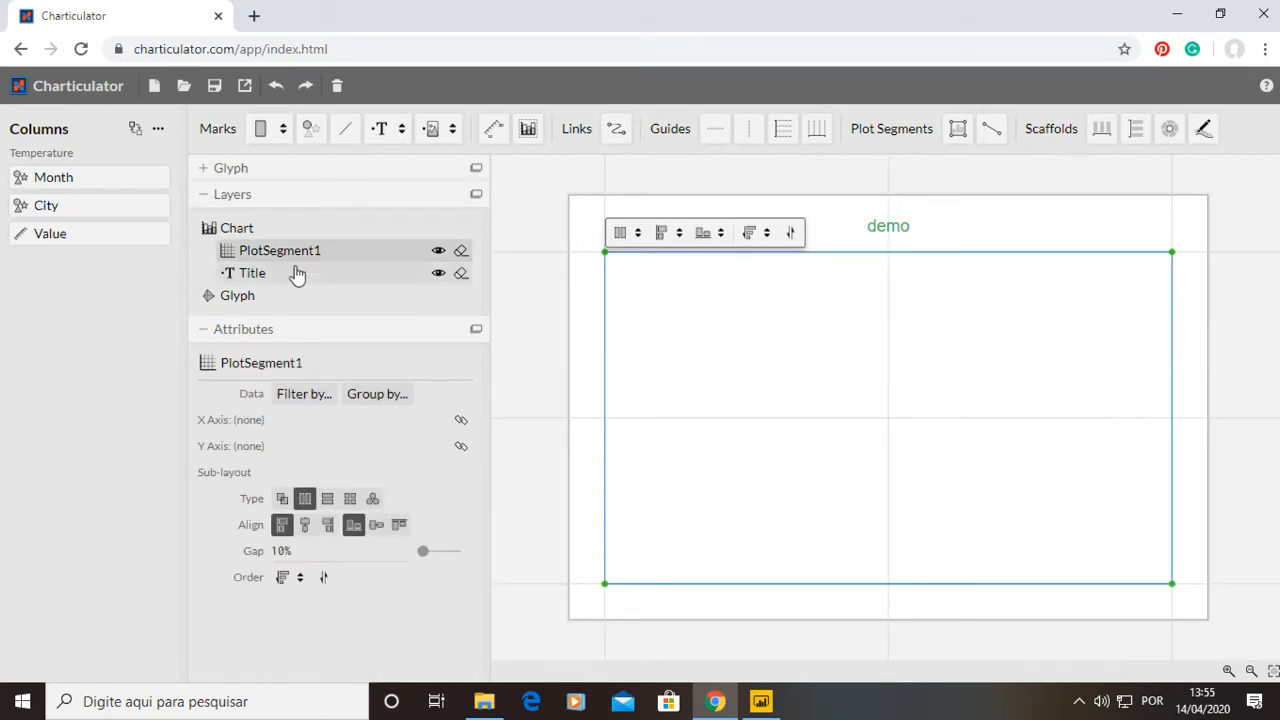
Delete the Title layer and the PlotSegment1 layer from the chart.
left_click(319, 276)
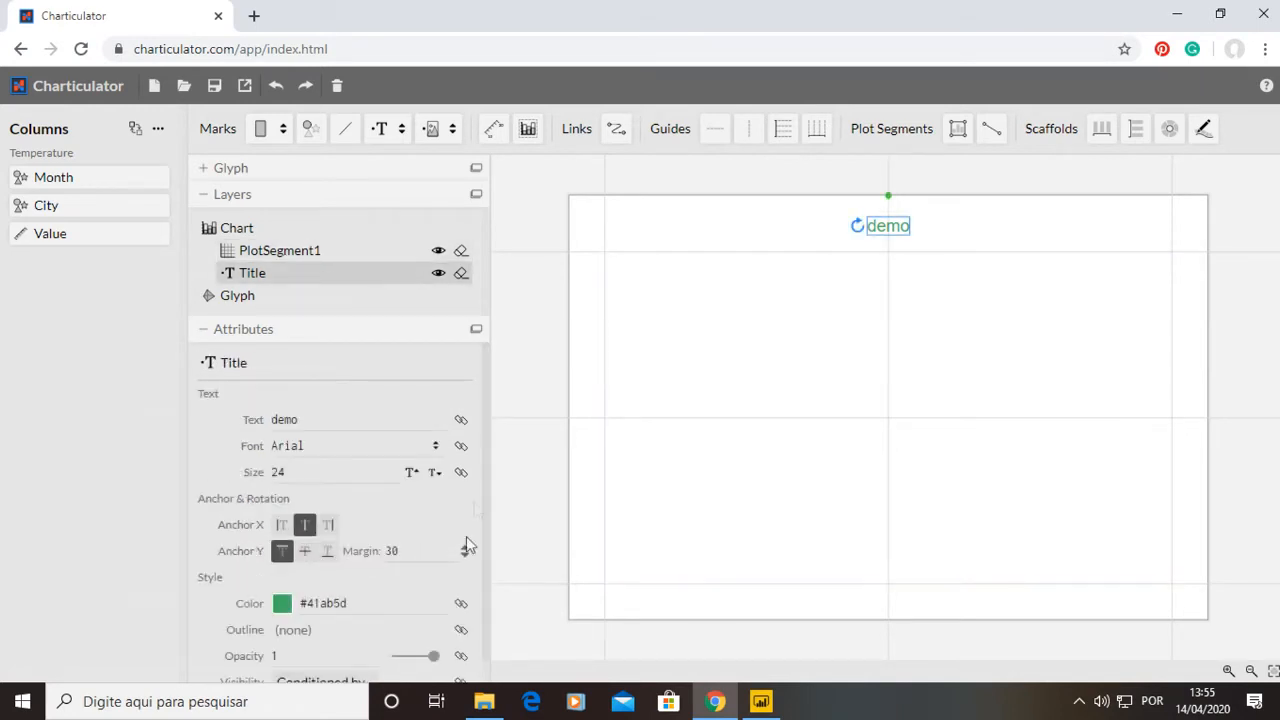
left_click(460, 274)
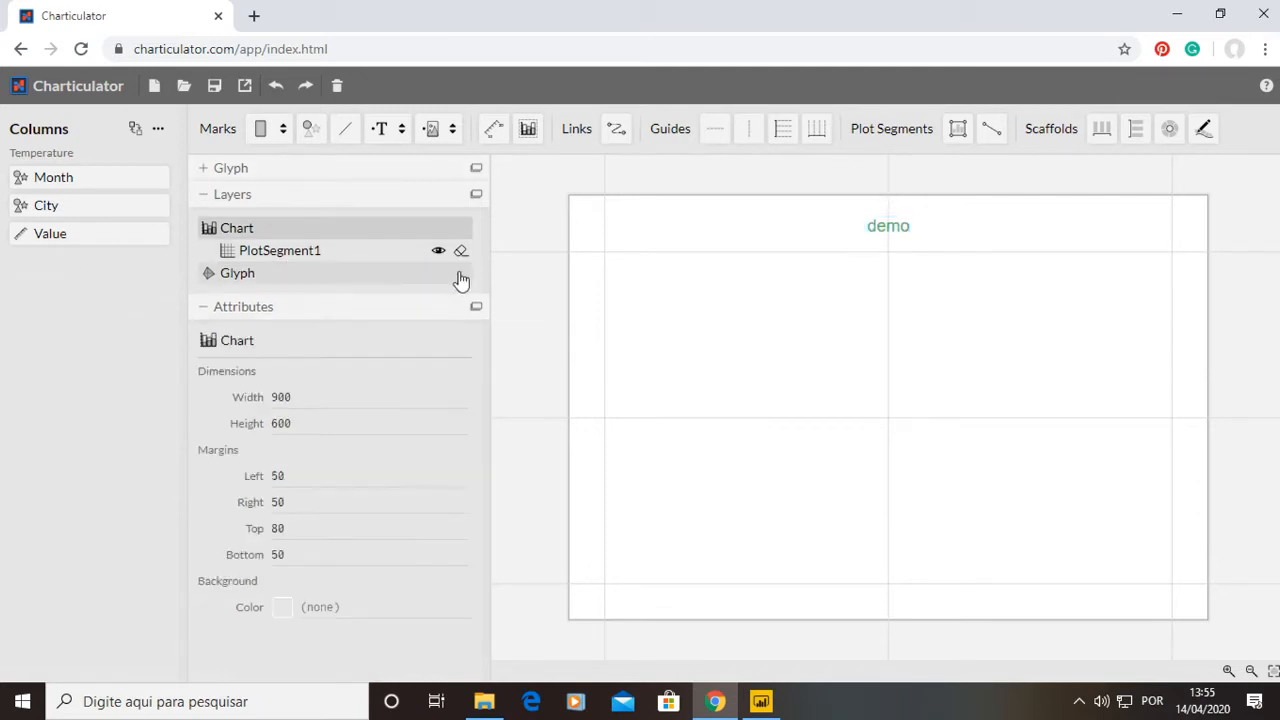
left_click(205, 316)
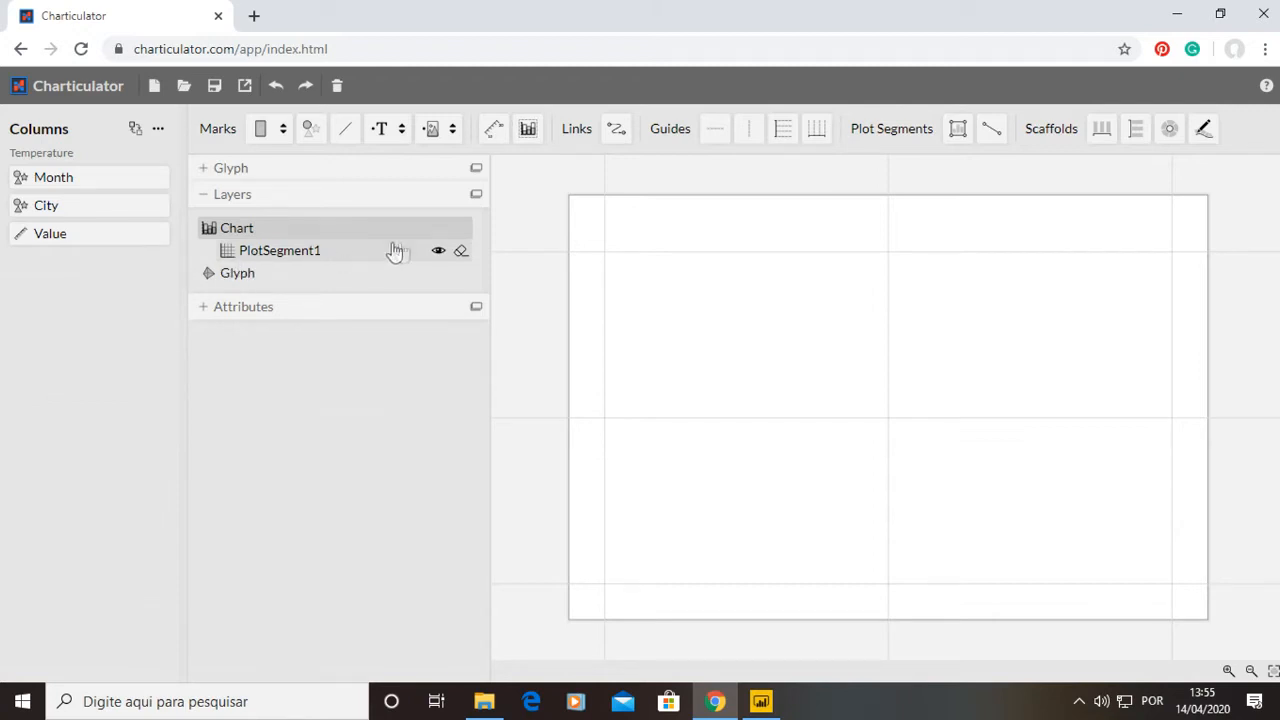
left_click(460, 252)
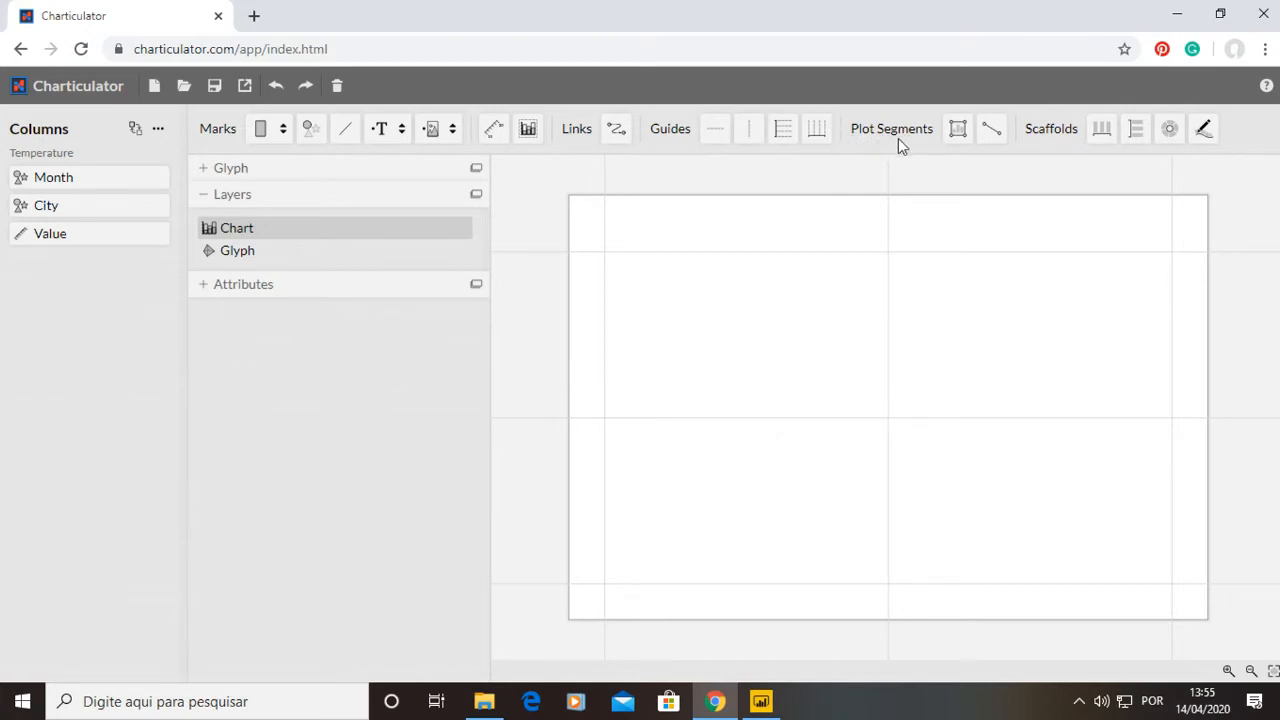
Draw a vertical line plot segment along the chart area's left edge.
left_click(956, 140)
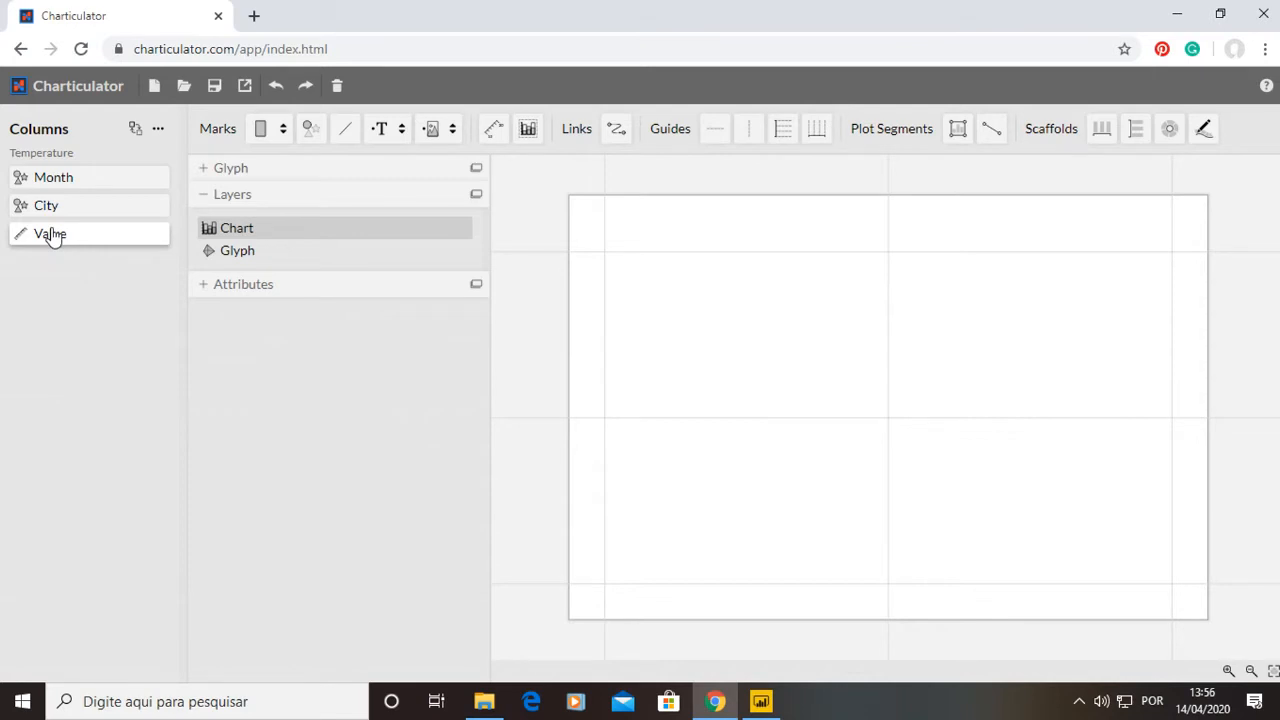
left_click(990, 130)
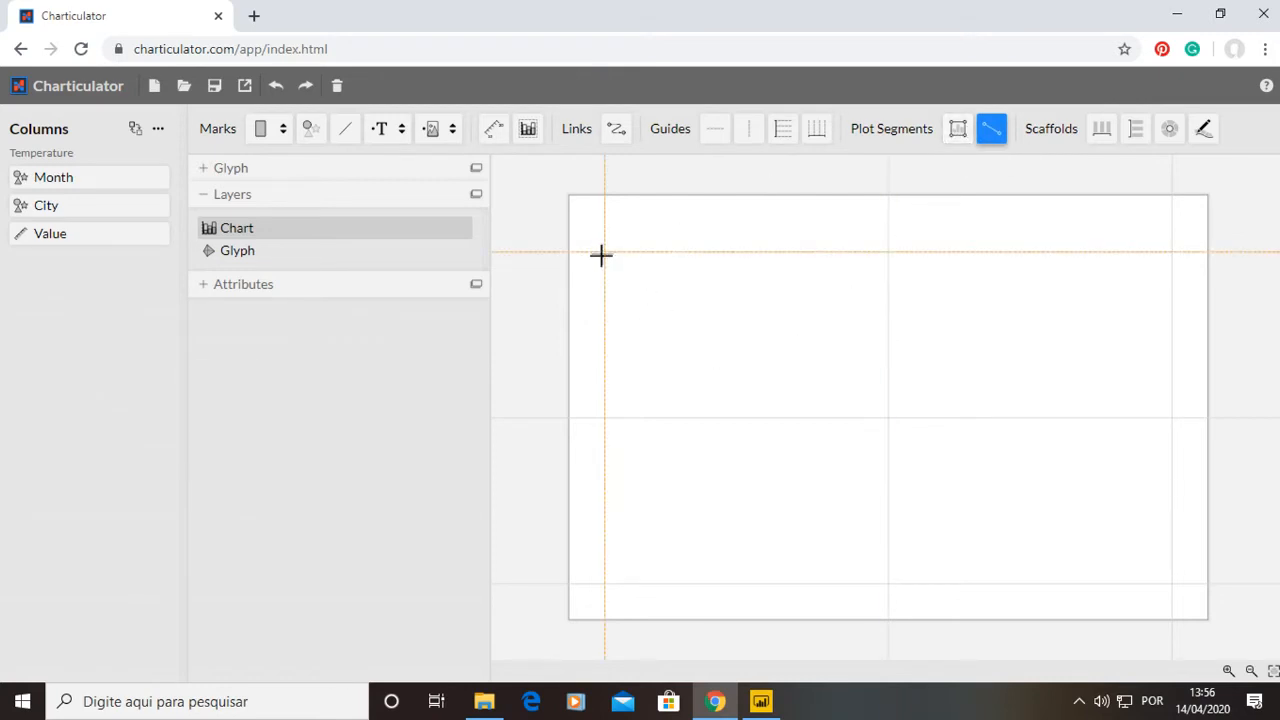
left_click_drag(603, 251, 612, 457)
left_click_drag(613, 516, 606, 585)
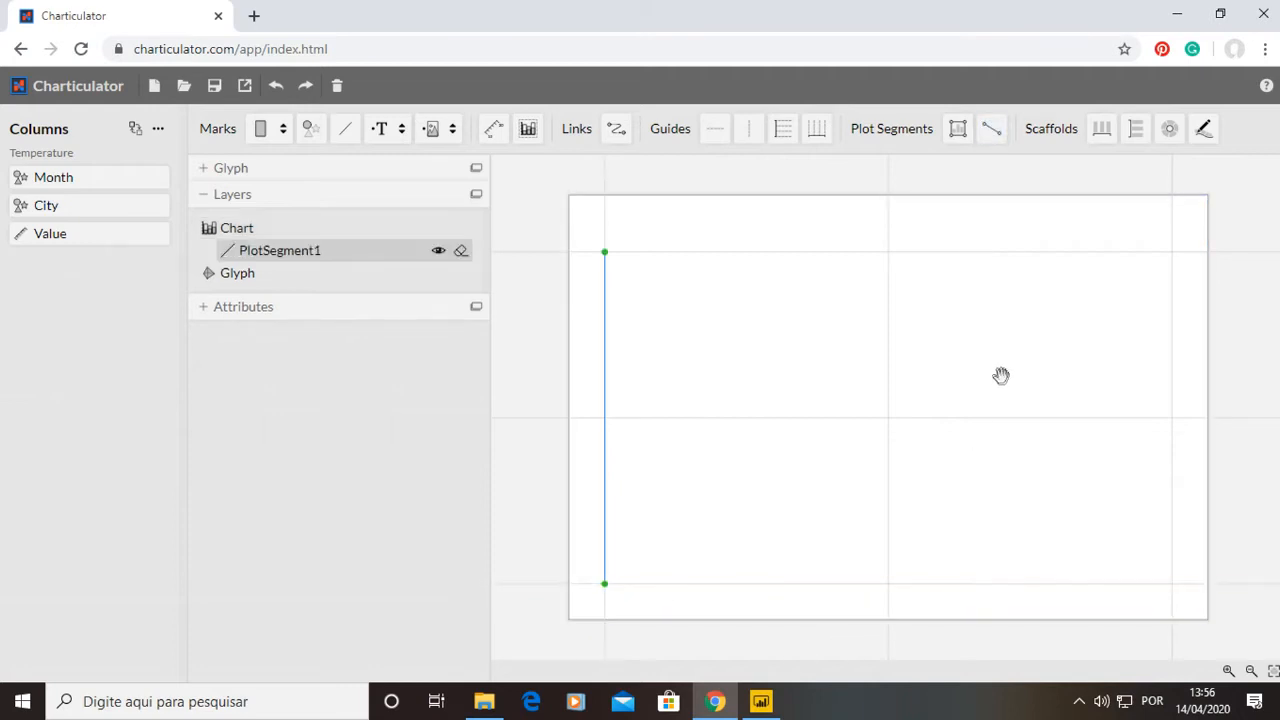
left_click(1258, 287)
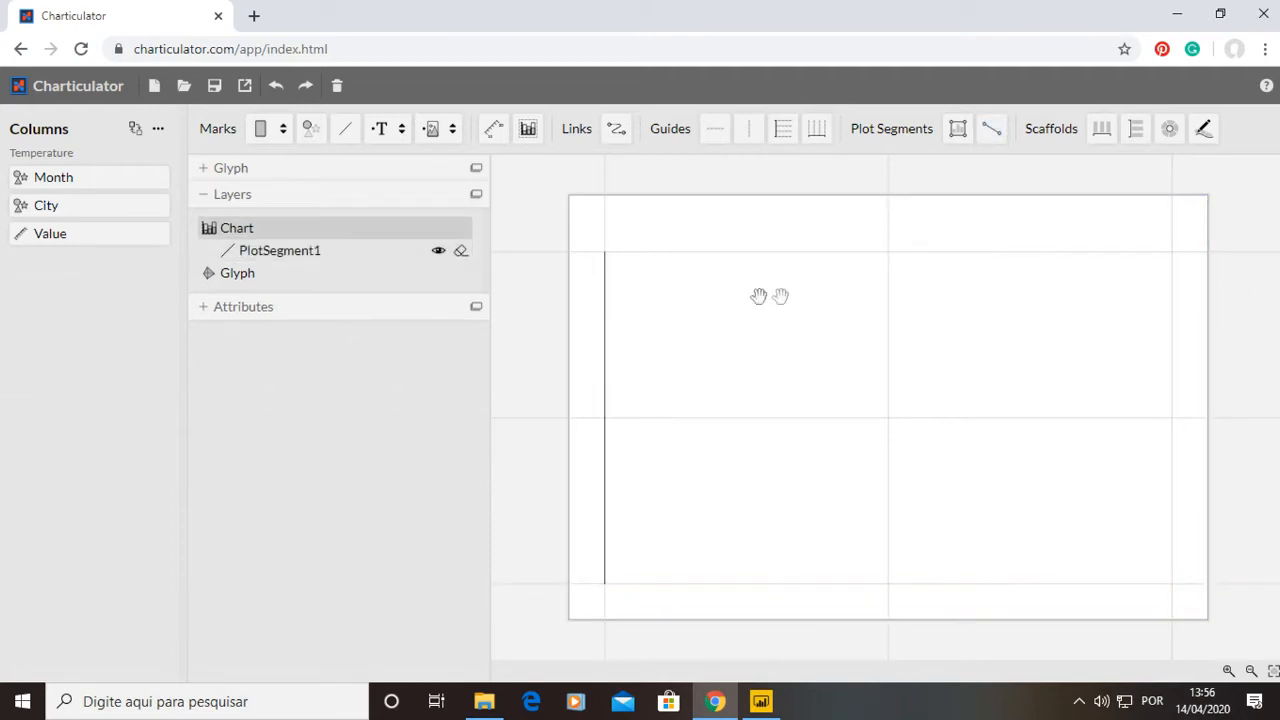
Draw a second vertical line plot segment down the middle of the chart area.
left_click(990, 129)
left_click_drag(888, 251, 888, 583)
left_click(640, 294)
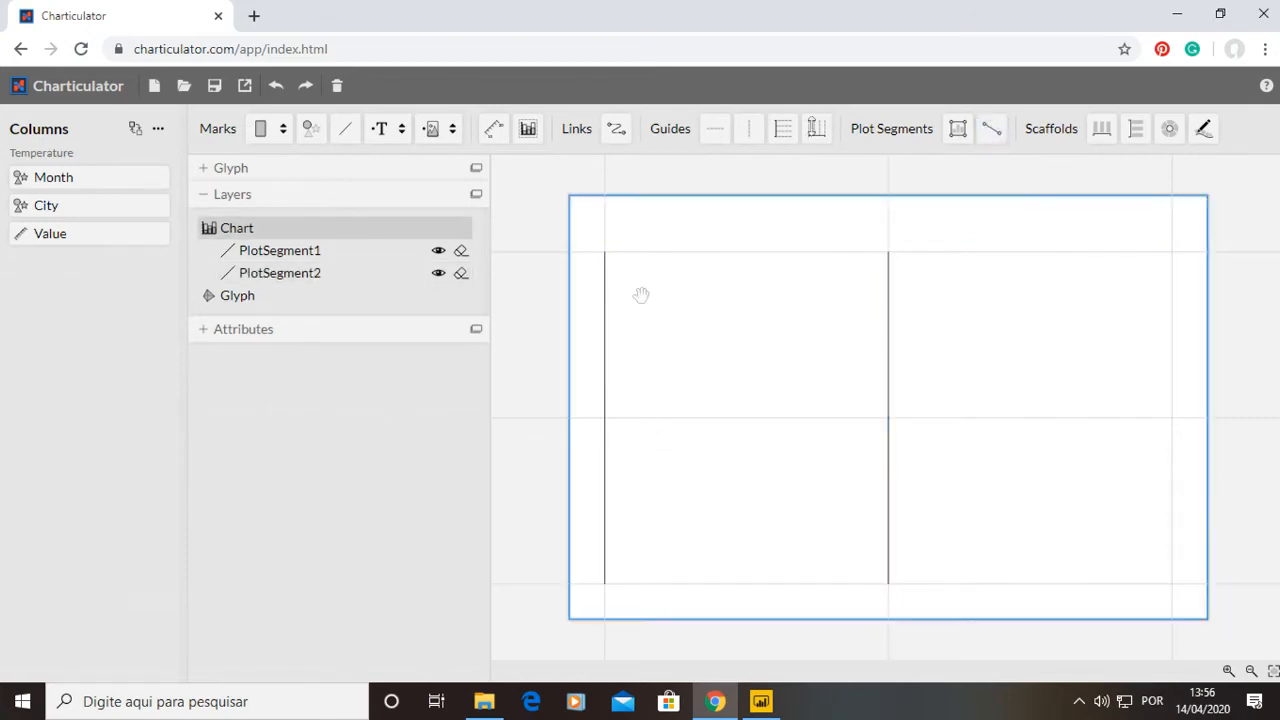
Draw a horizontal line plot segment joining the two vertical lines at mid-height.
left_click(990, 129)
left_click_drag(604, 417, 888, 417)
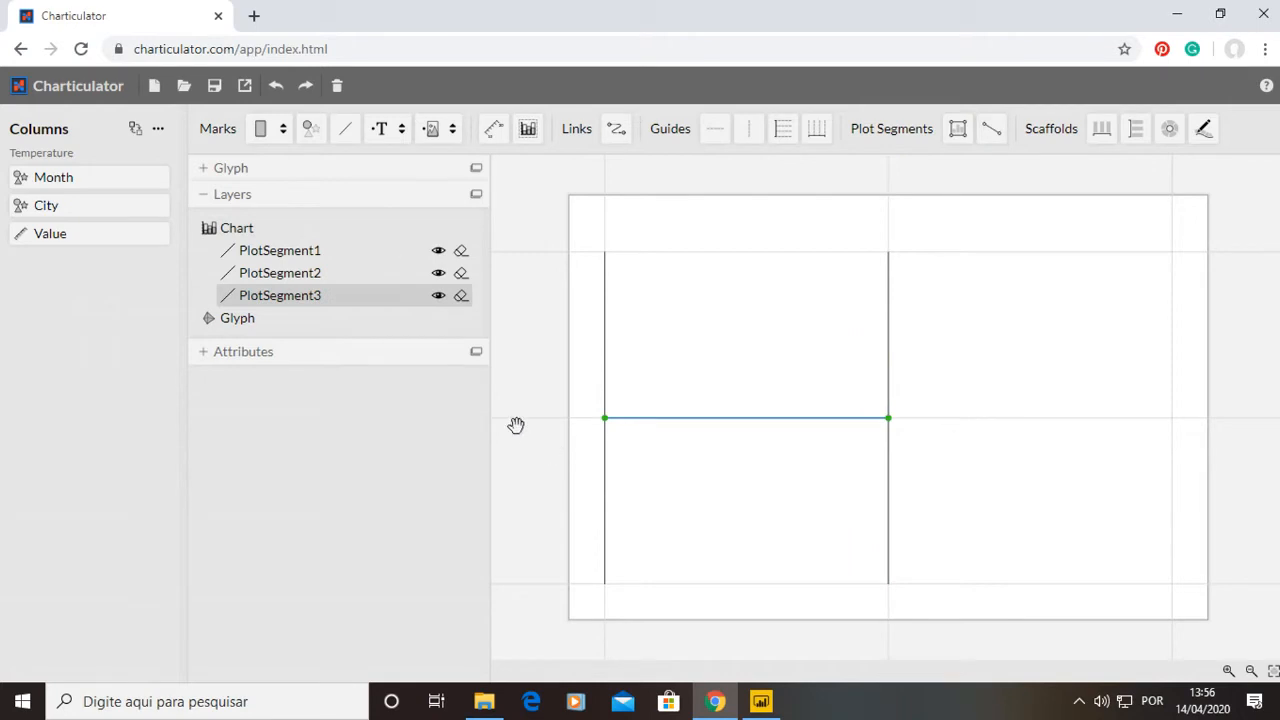
left_click(561, 492)
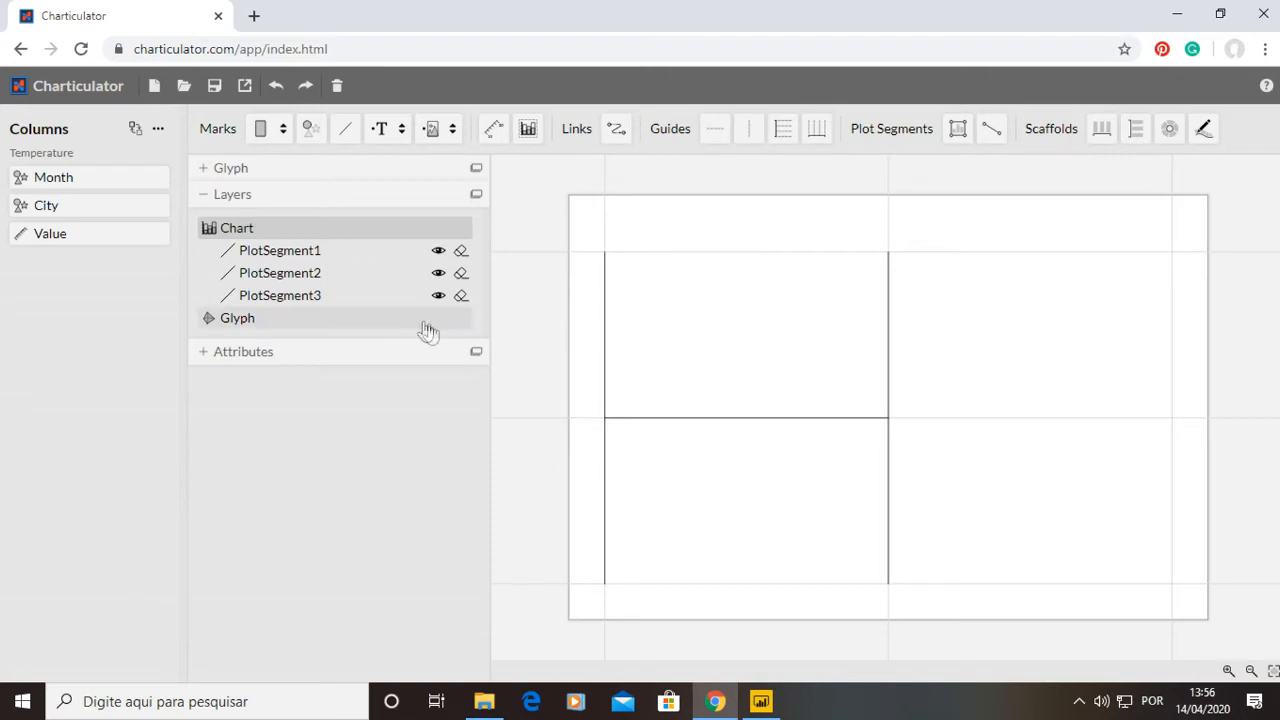
Delete all three line plot segments.
left_click(460, 295)
left_click(461, 273)
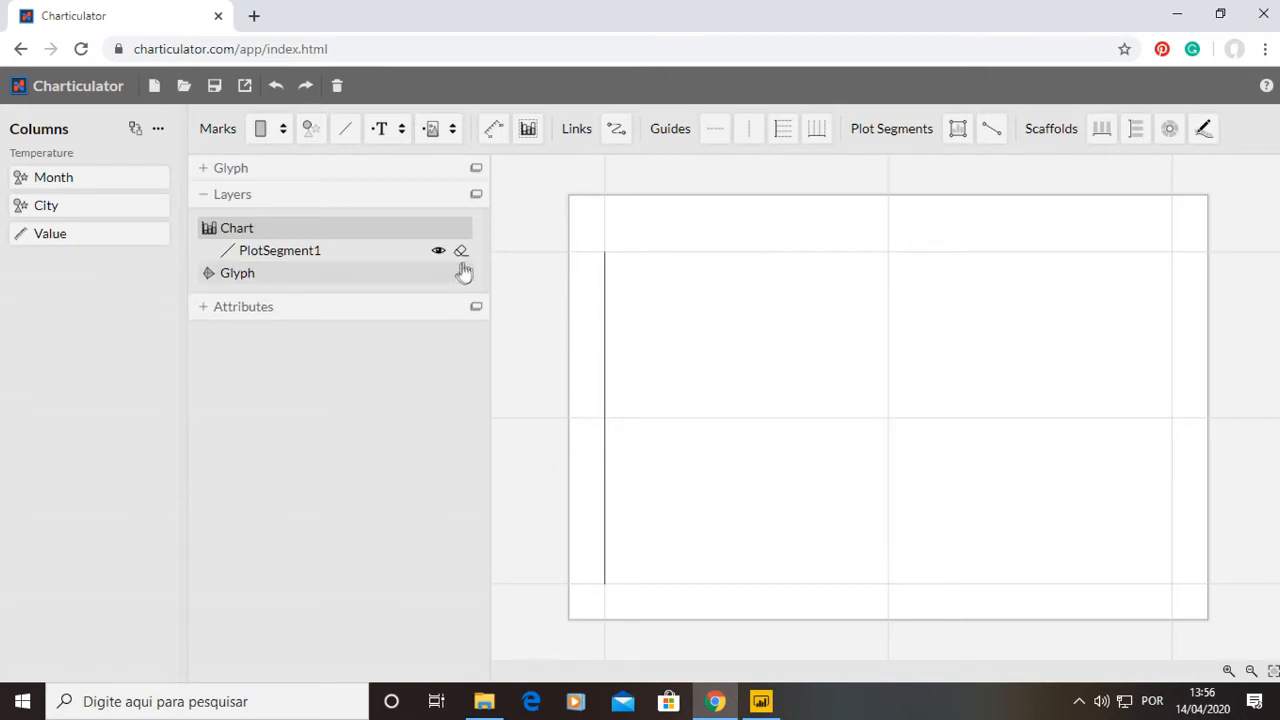
left_click(460, 250)
Draw a rectangular region plot segment filling the whole chart area.
left_click(957, 128)
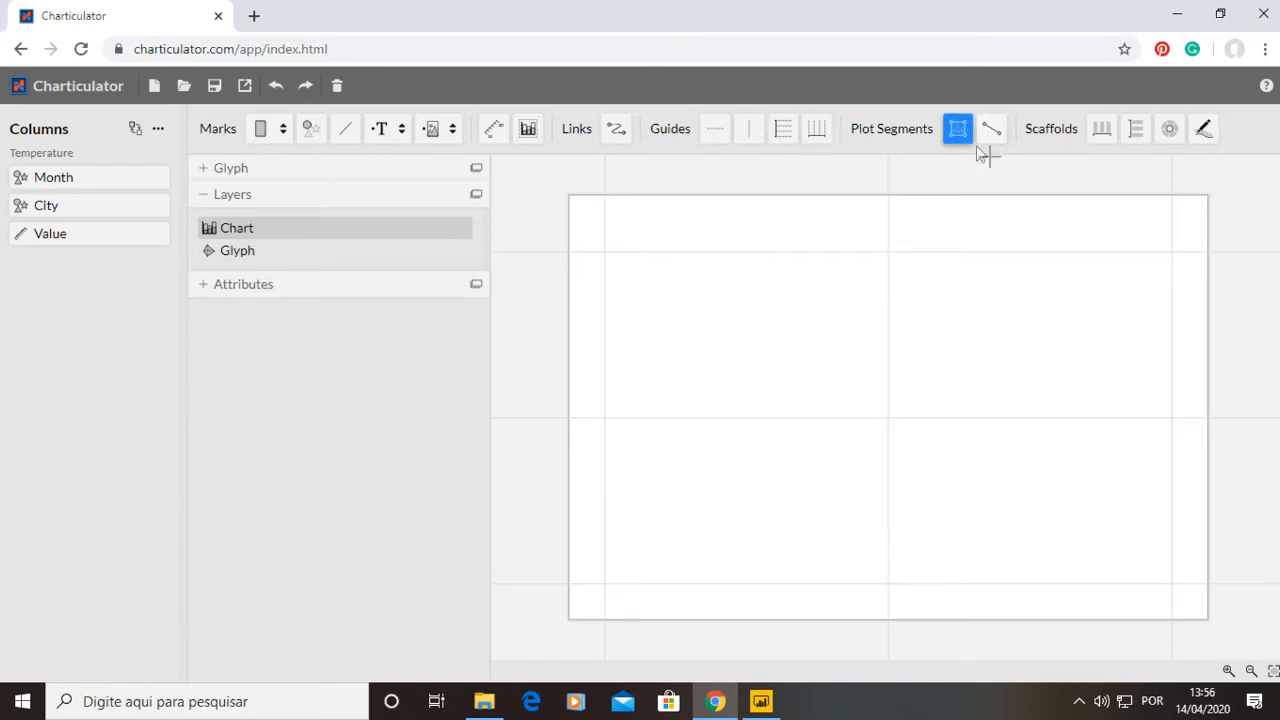
left_click_drag(604, 251, 1171, 584)
left_click(606, 374)
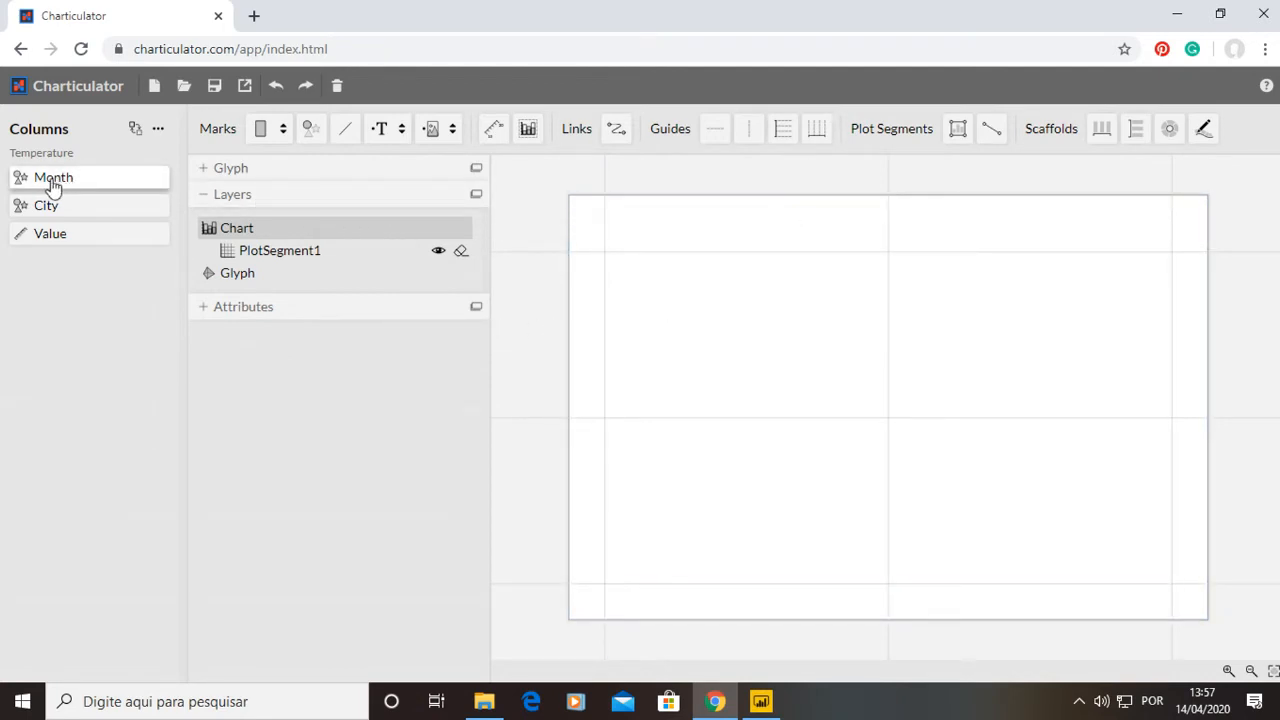
Bind Month to the plot segment's X axis and City to its Y axis.
left_click_drag(55, 187, 704, 590)
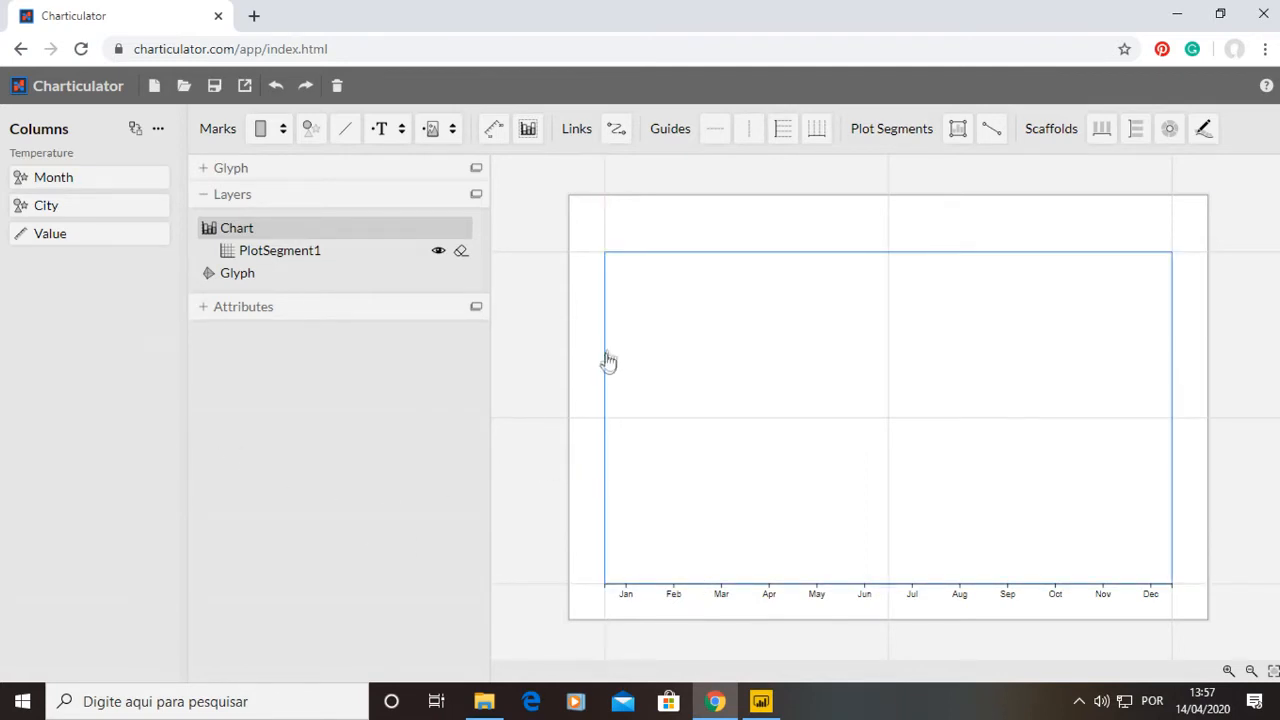
left_click_drag(72, 207, 609, 360)
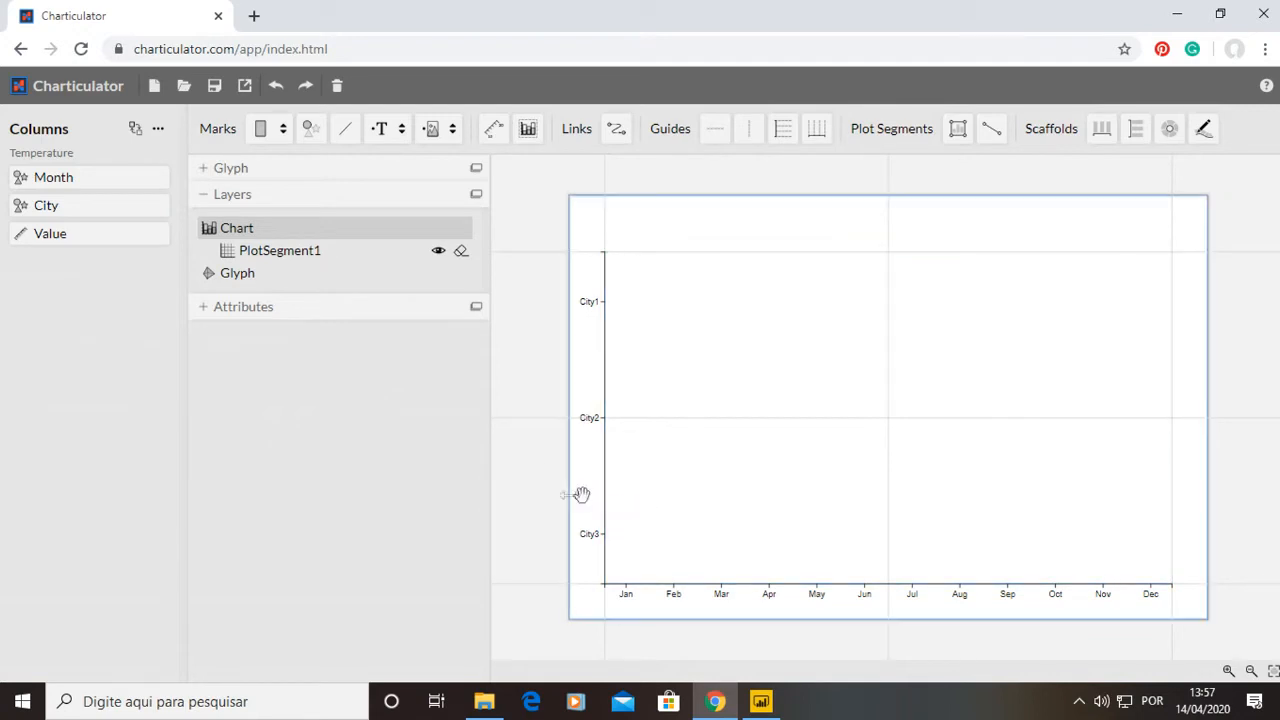
left_click(207, 197)
left_click(208, 198)
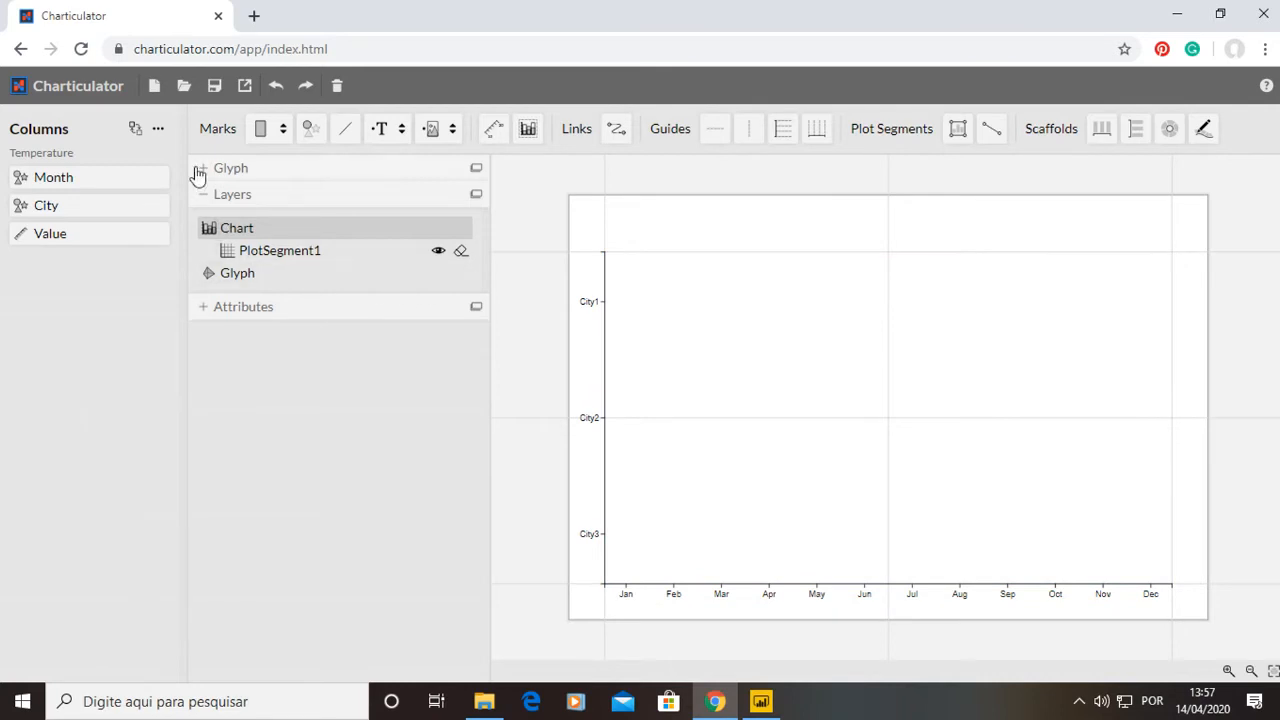
Open the glyph editor and add a rectangle mark to the glyph.
left_click(202, 197)
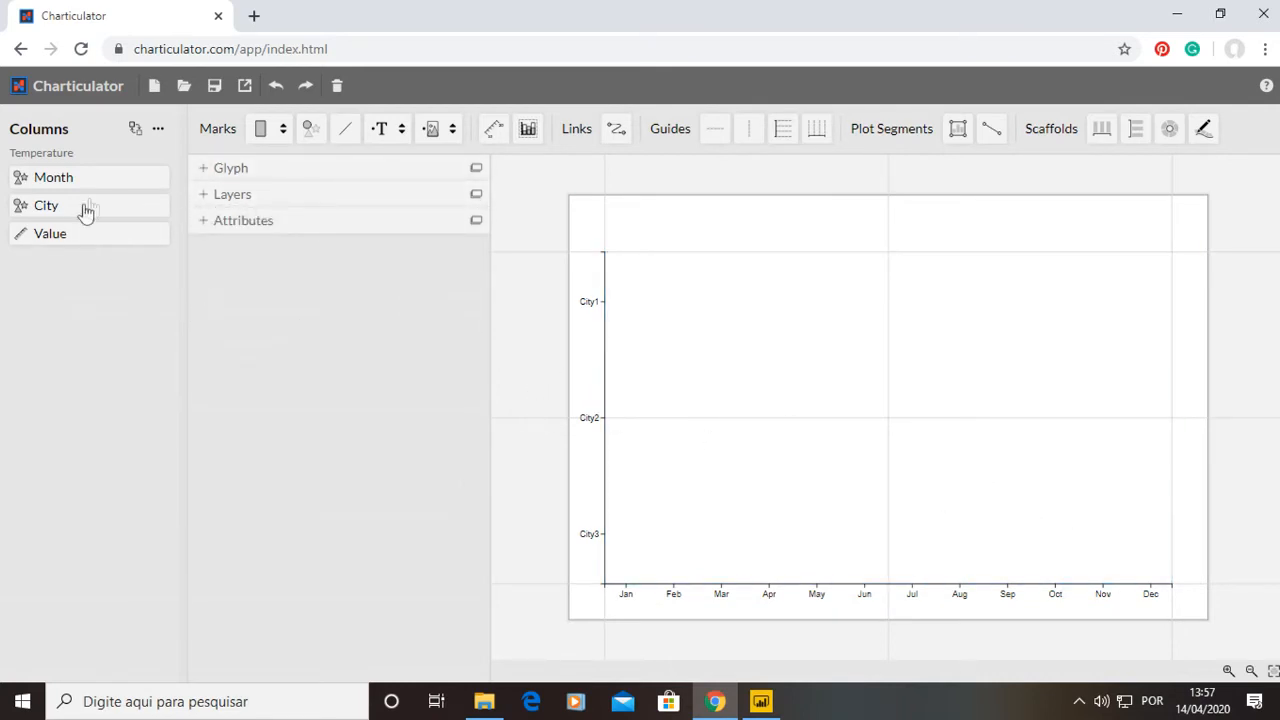
left_click(202, 169)
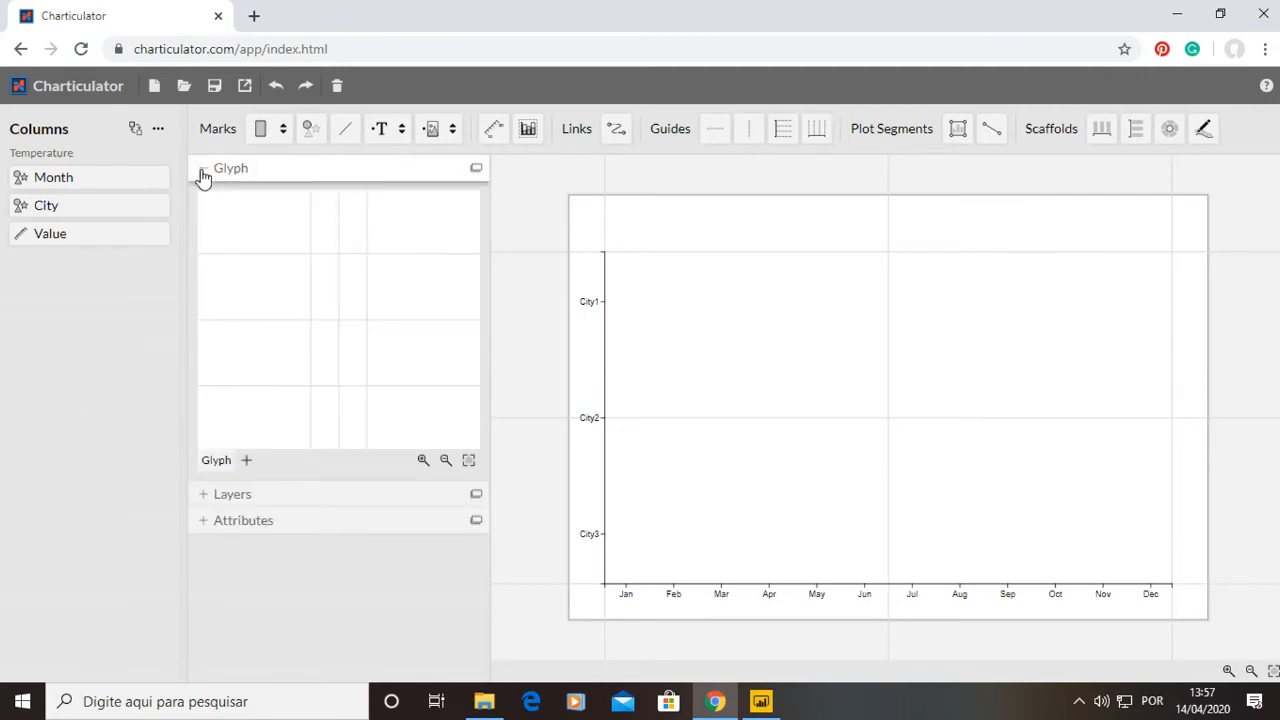
left_click_drag(34, 237, 58, 274)
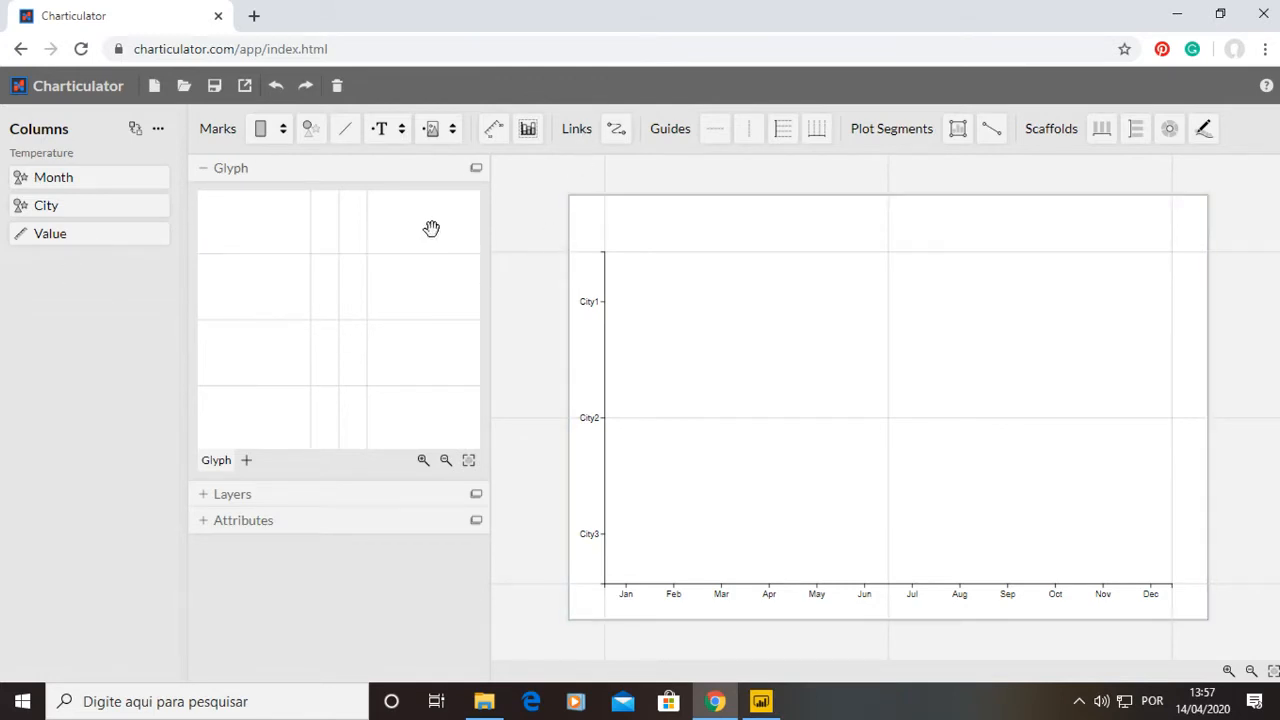
left_click(283, 128)
left_click(285, 131)
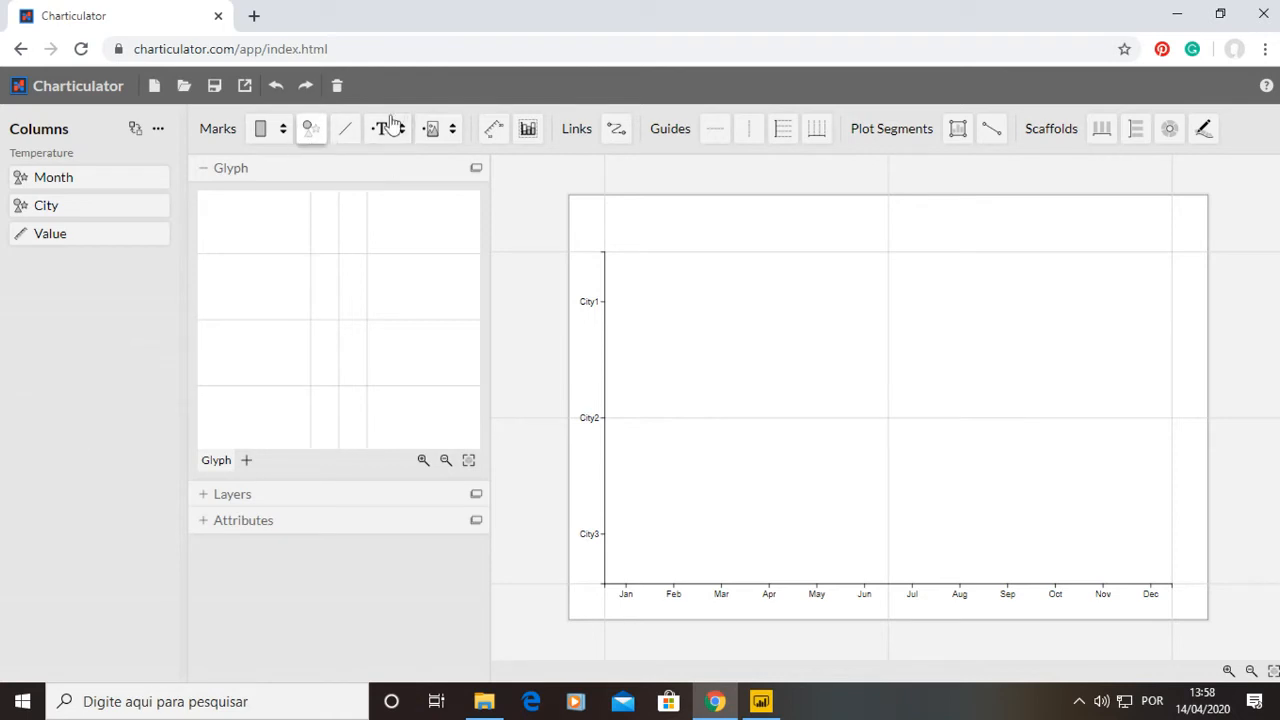
left_click(283, 131)
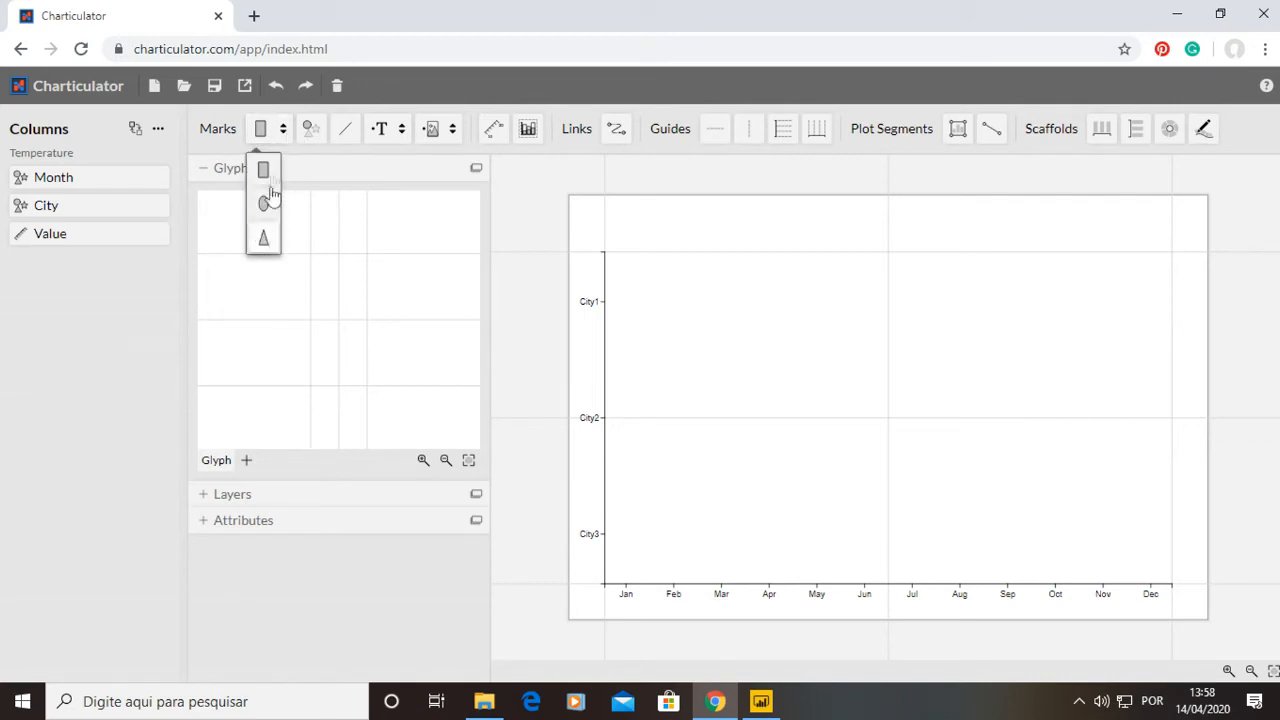
left_click(268, 145)
left_click_drag(270, 147, 303, 356)
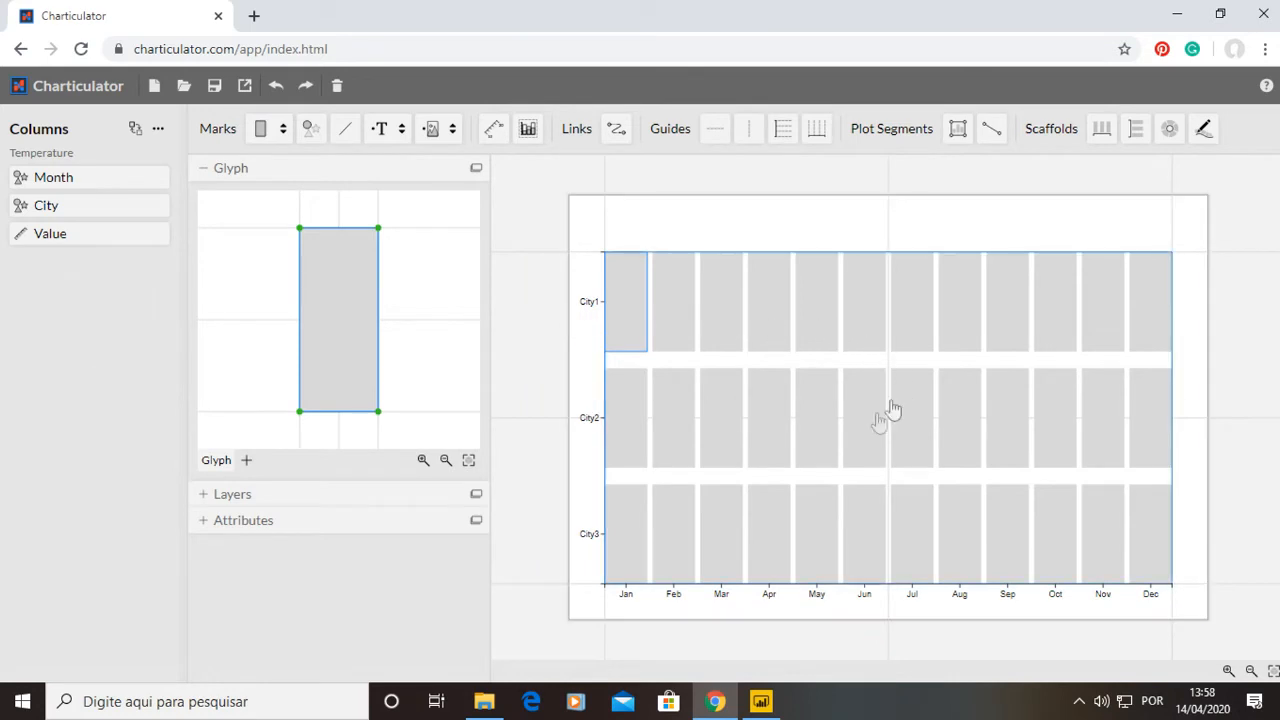
left_click(525, 363)
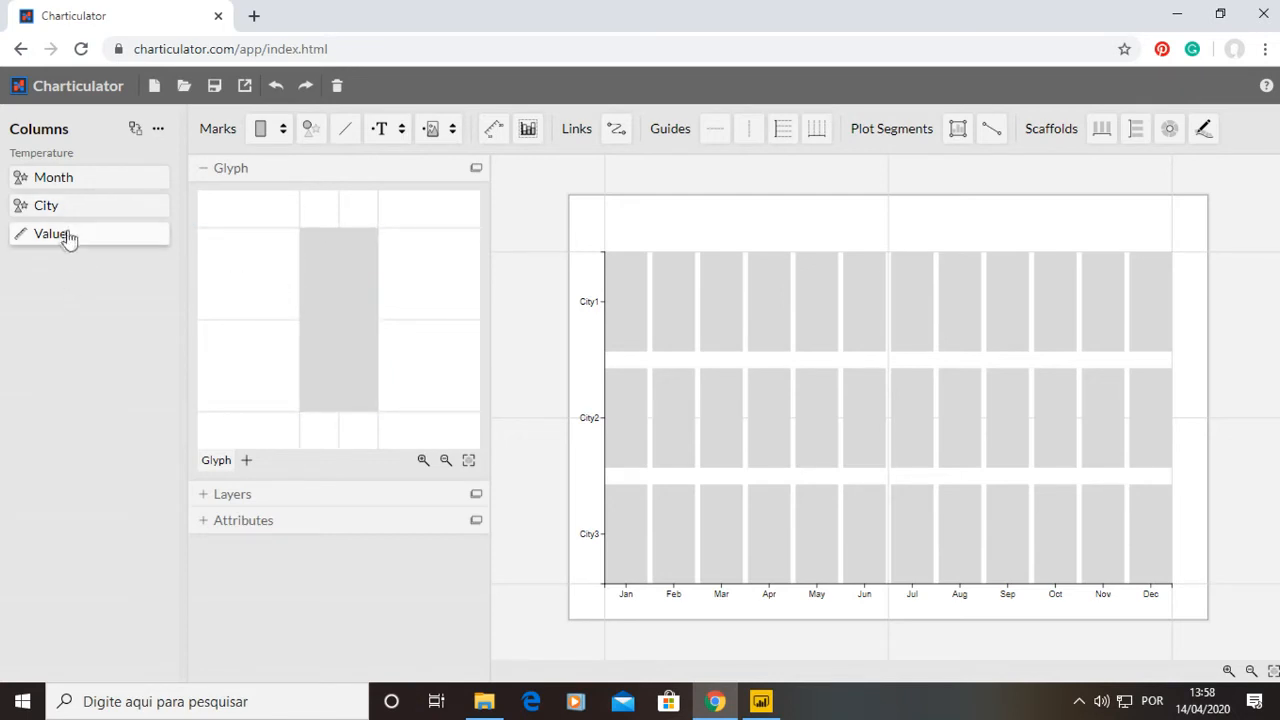
Bind the Value column to the rectangle's height.
left_click_drag(44, 250, 299, 356)
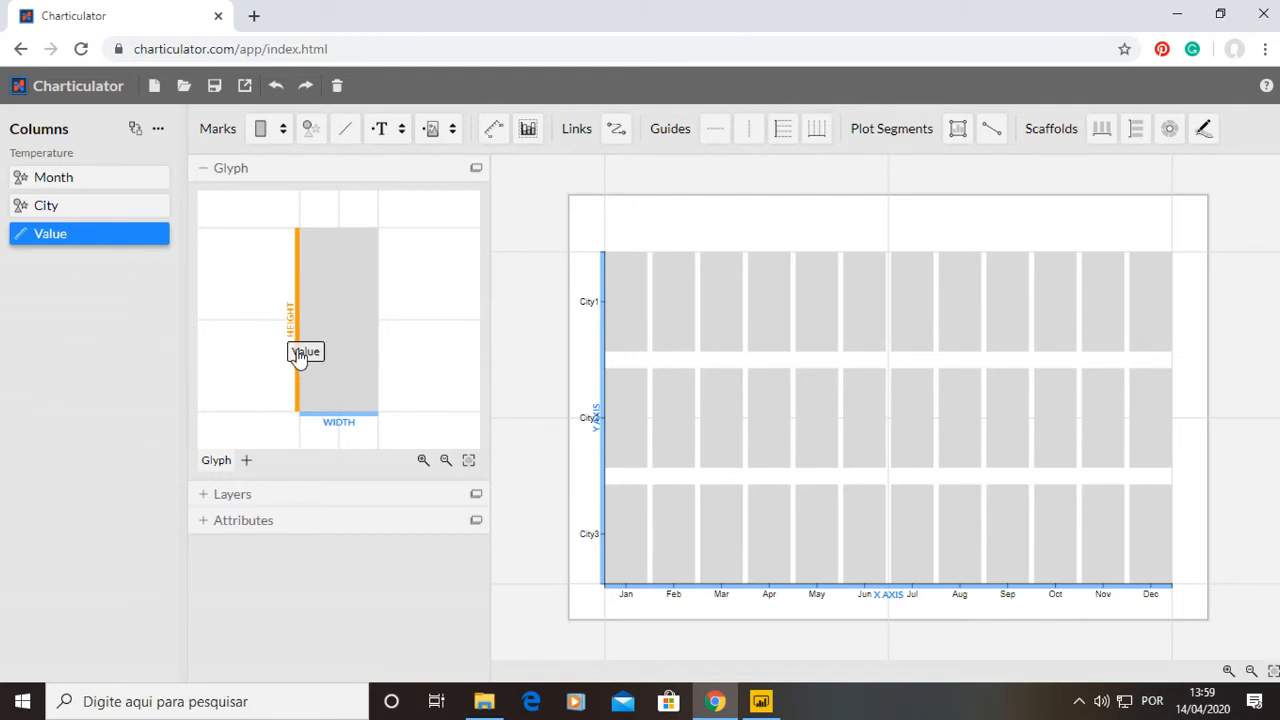
left_click_drag(299, 356, 291, 349)
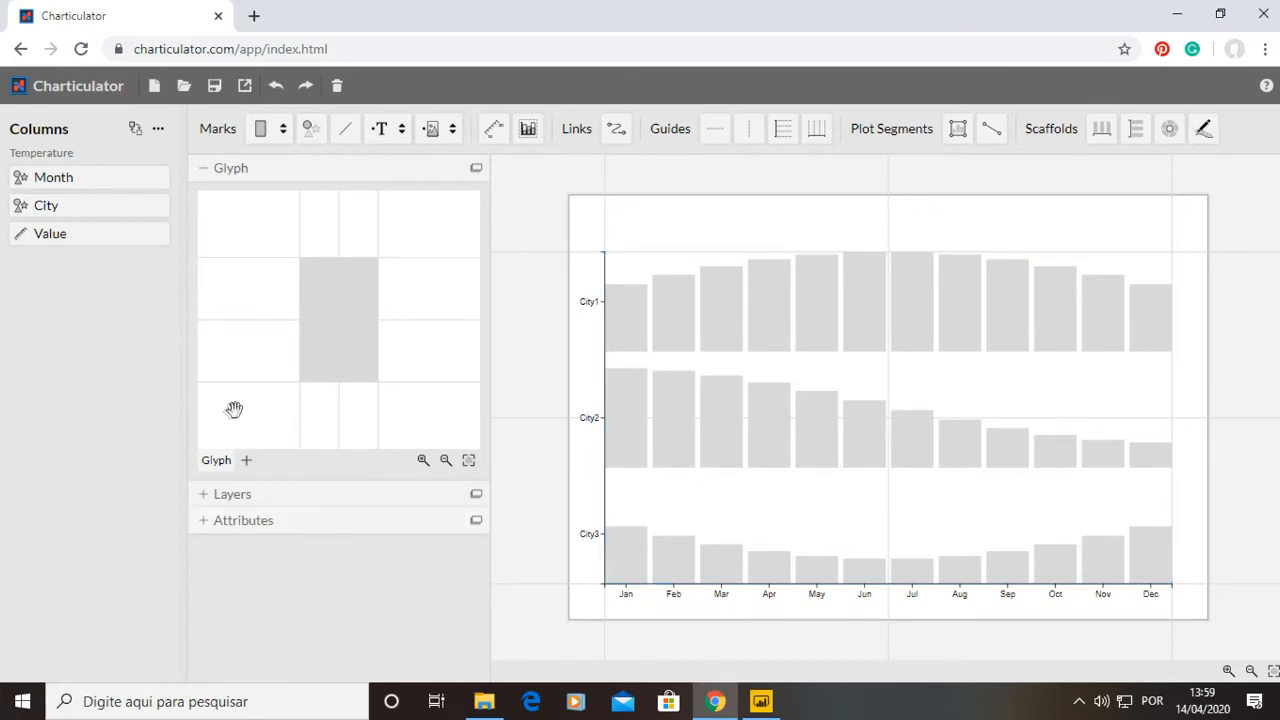
Bind Value to the rectangle's fill color and apply the Reds gradient palette.
left_click(209, 493)
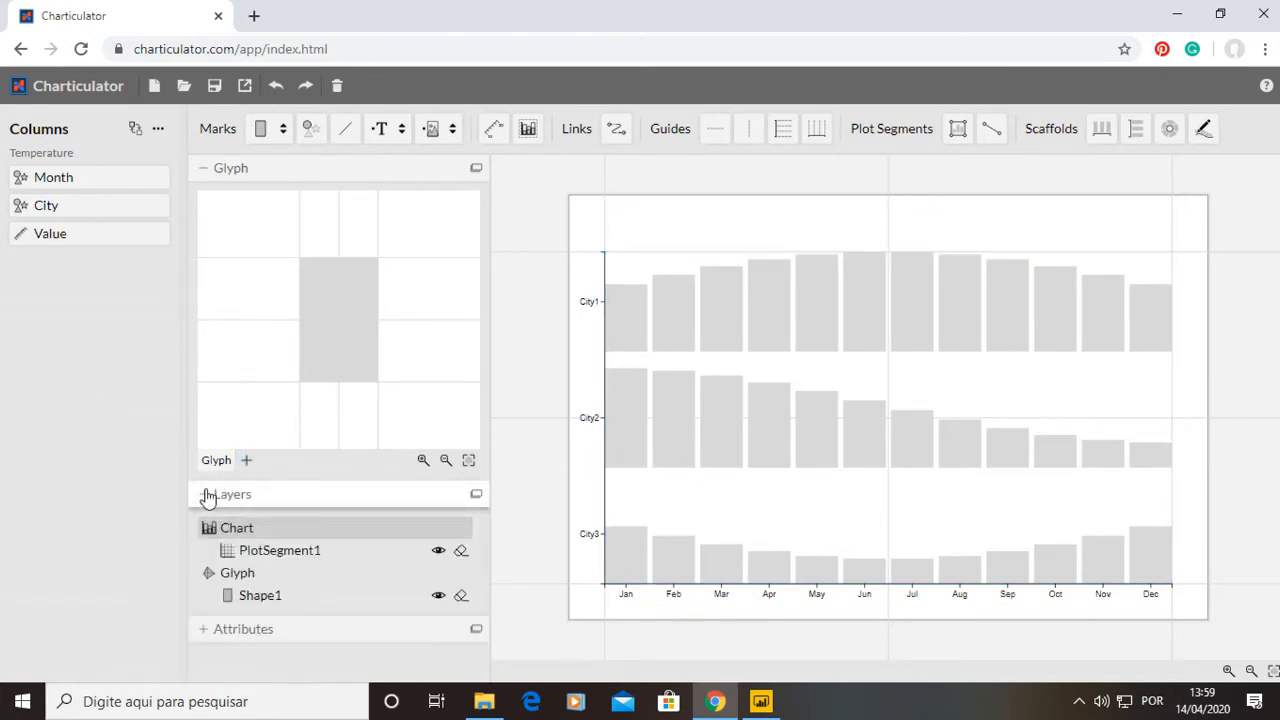
left_click(246, 602)
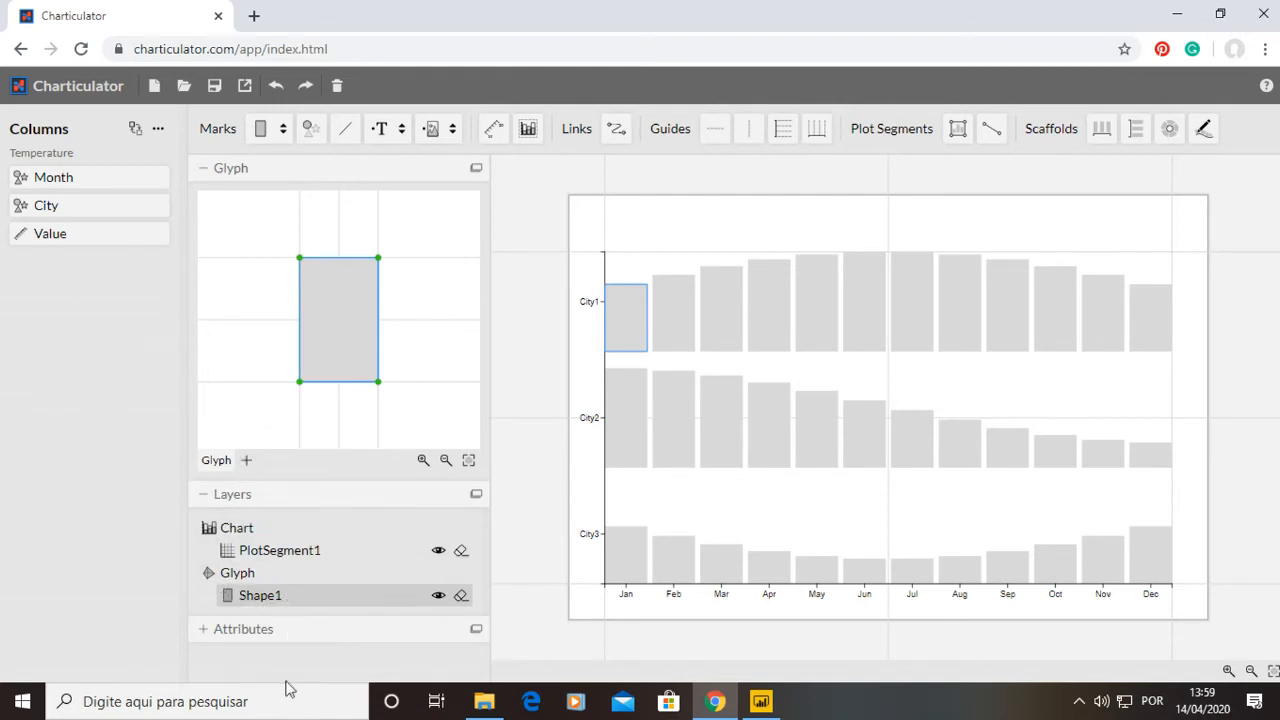
left_click(203, 640)
left_click(207, 494)
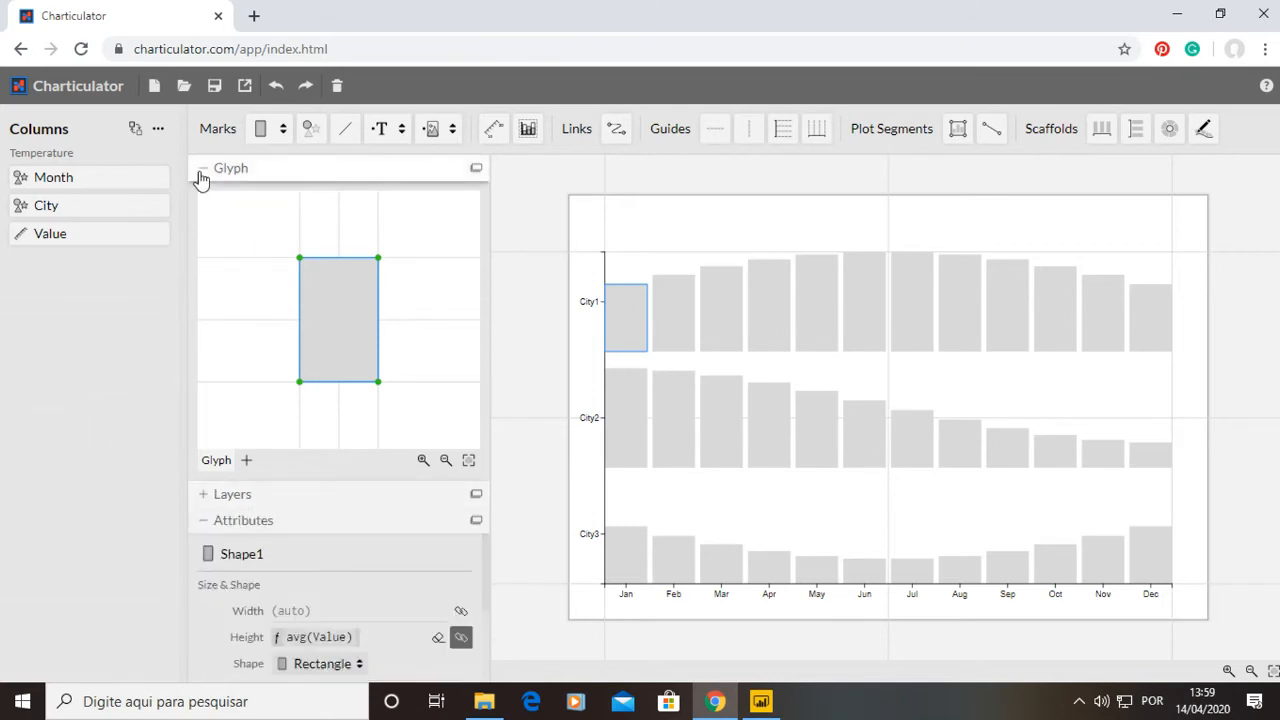
left_click(201, 170)
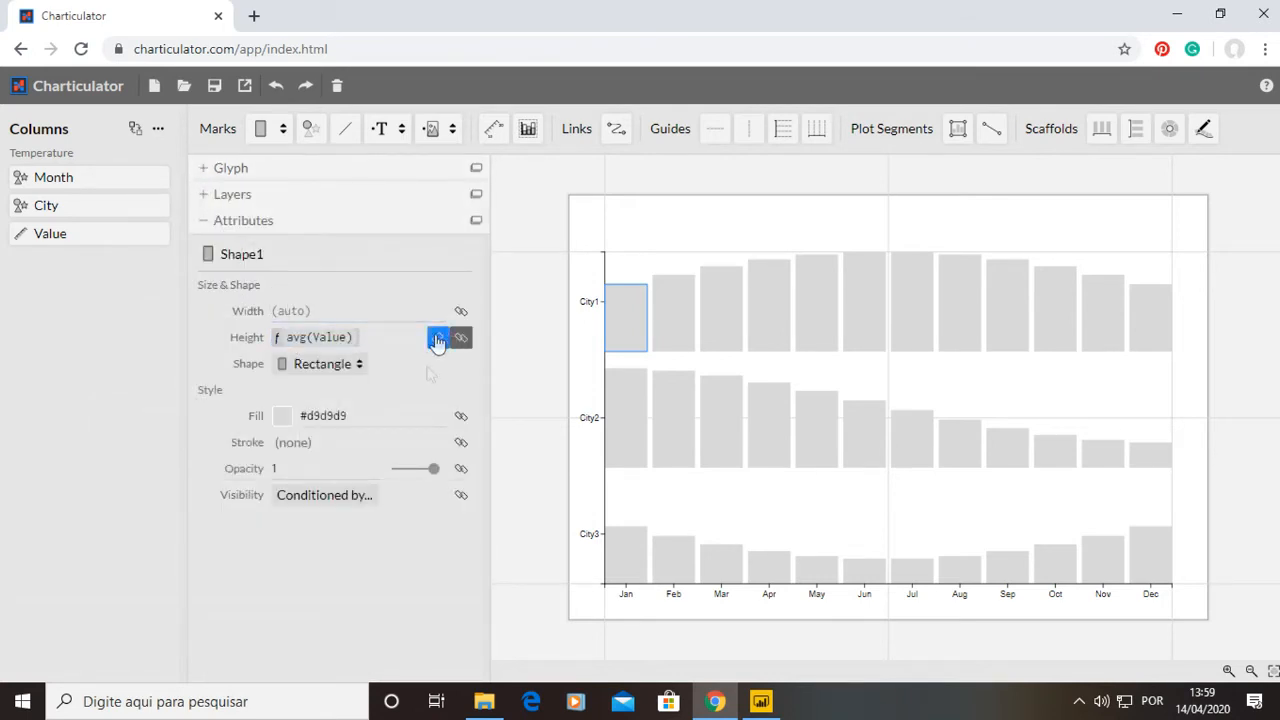
left_click(283, 417)
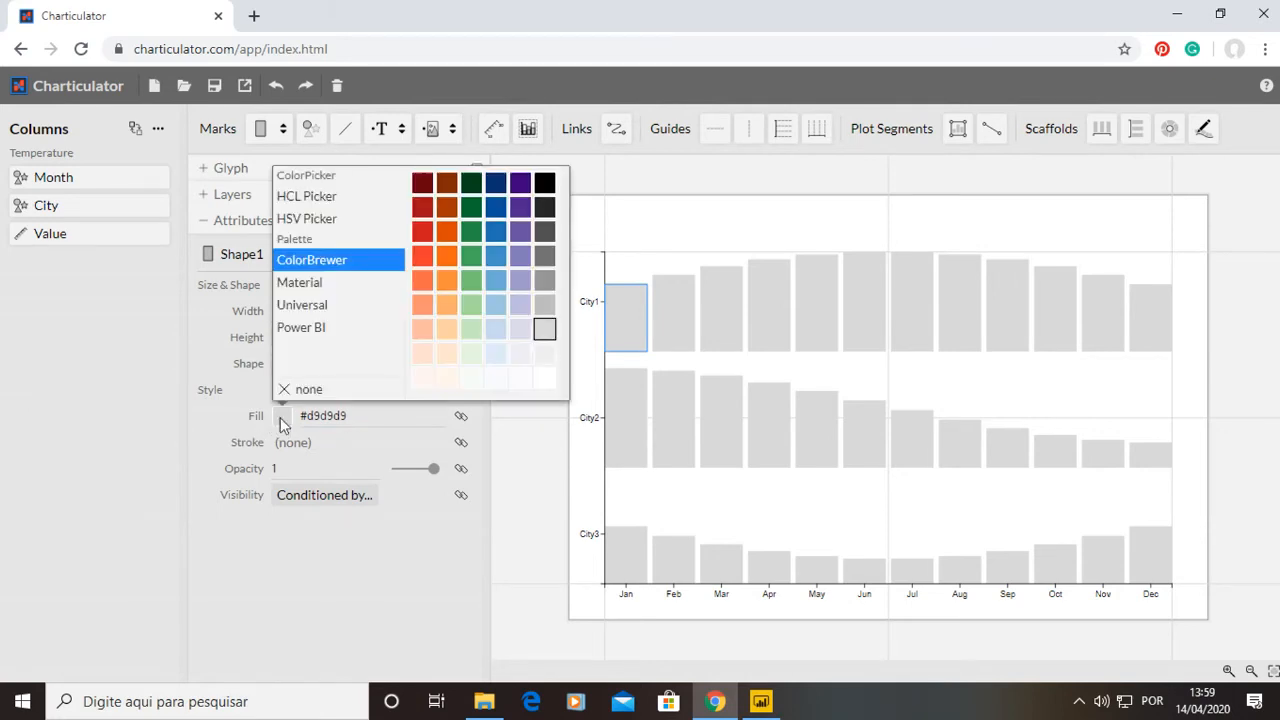
left_click(55, 498)
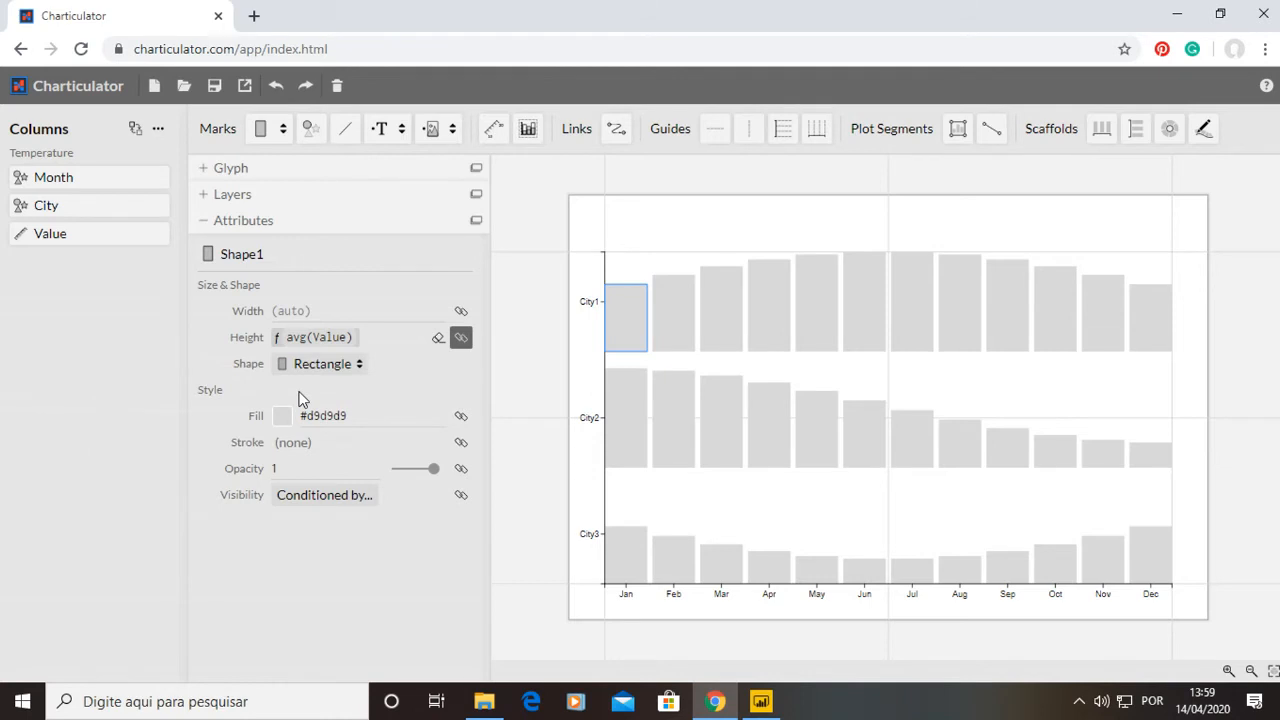
left_click_drag(36, 244, 322, 416)
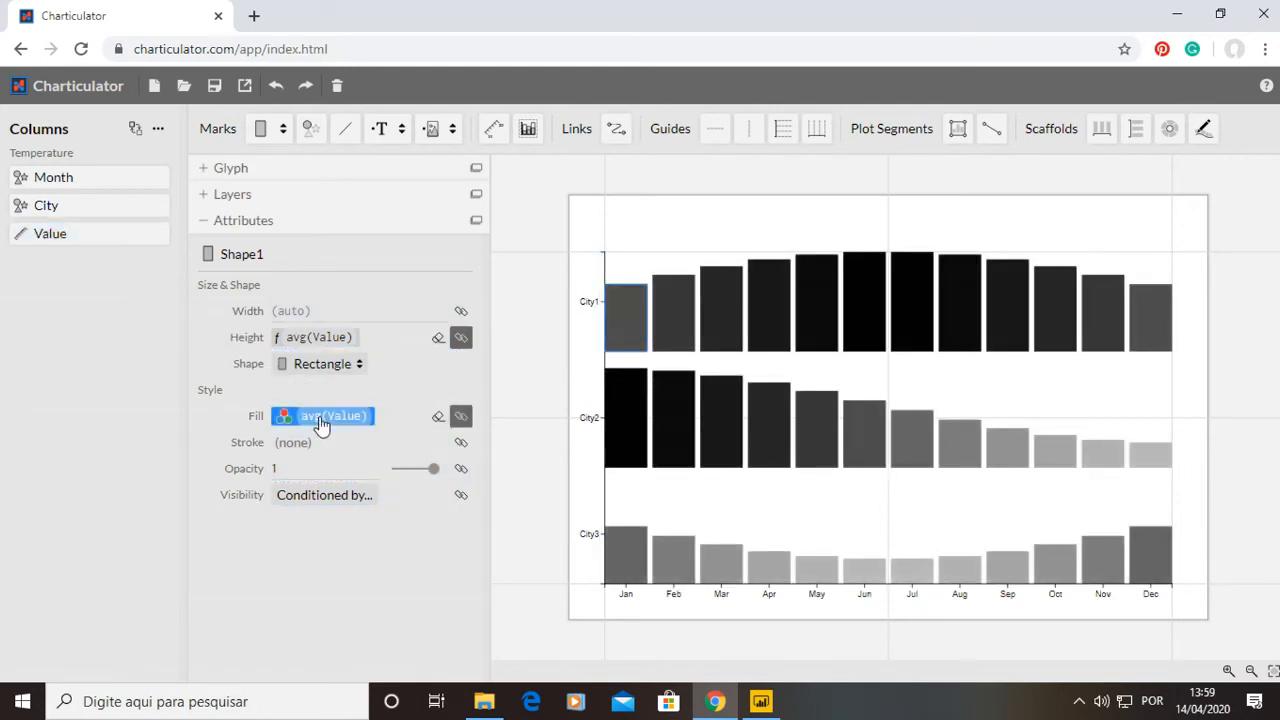
left_click(359, 416)
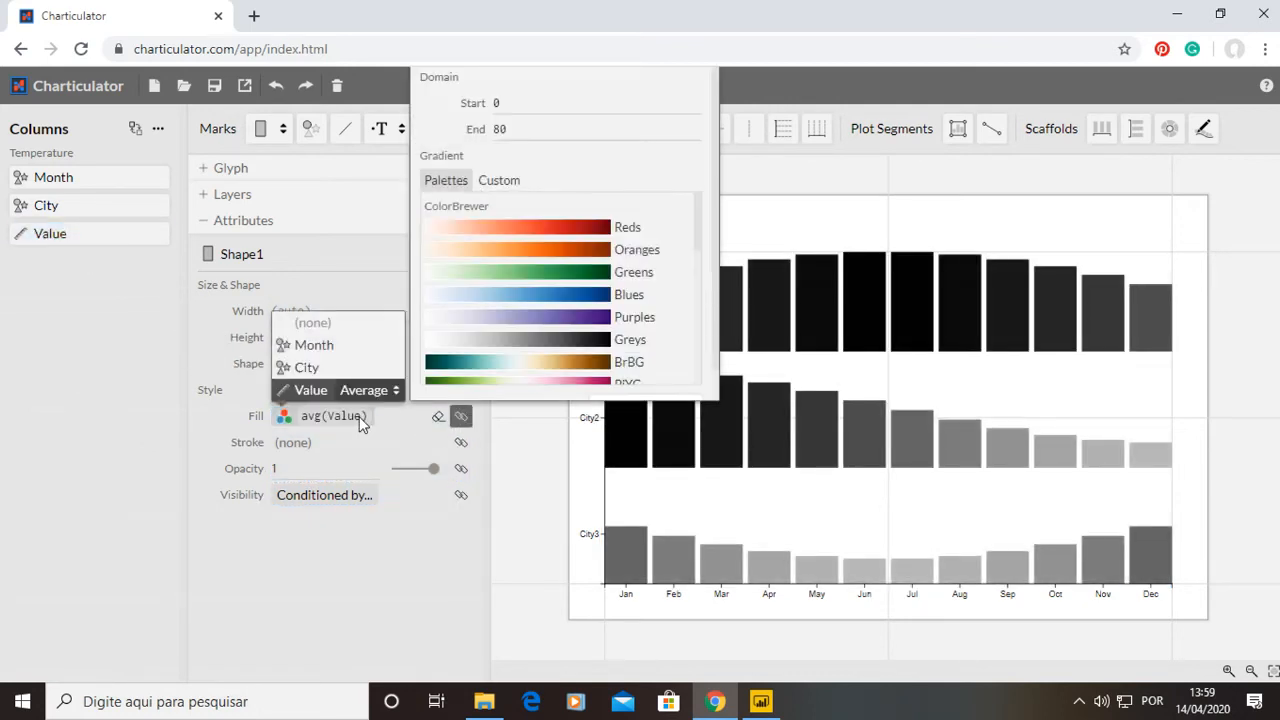
left_click(538, 233)
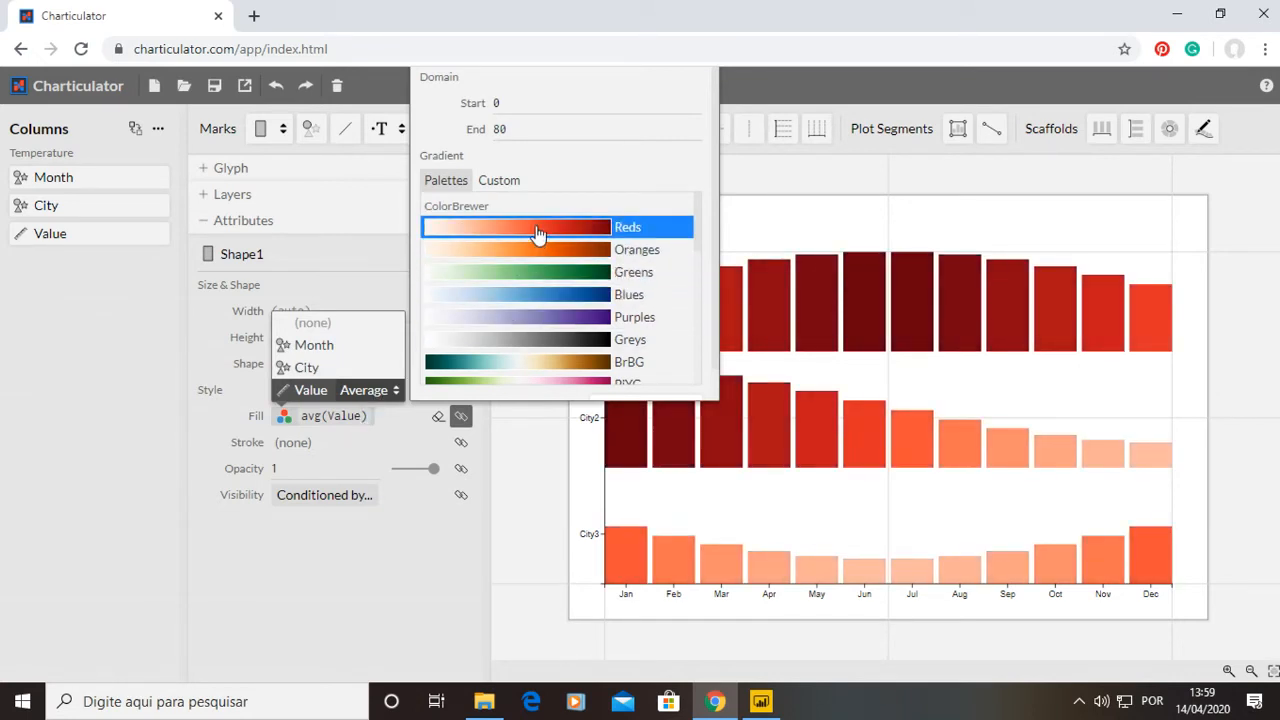
Change the fill's Value aggregation to Sum and reapply the Reds gradient palette.
left_click(6, 418)
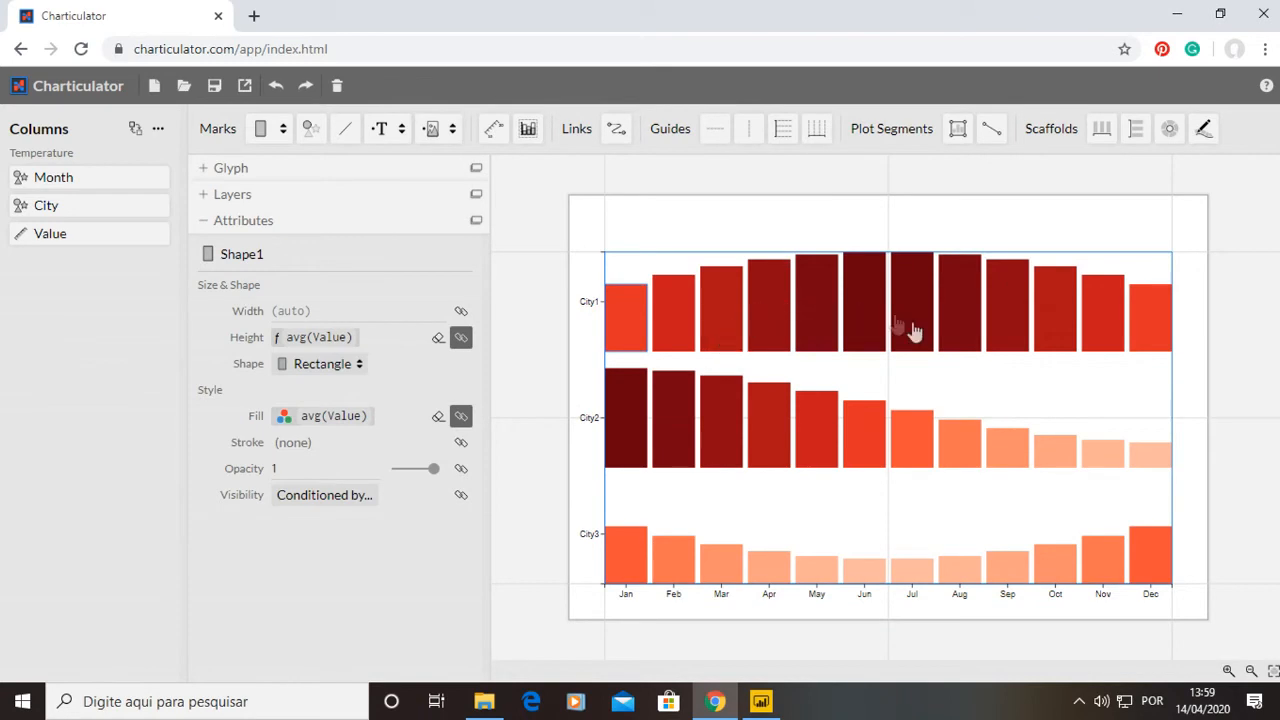
left_click(349, 421)
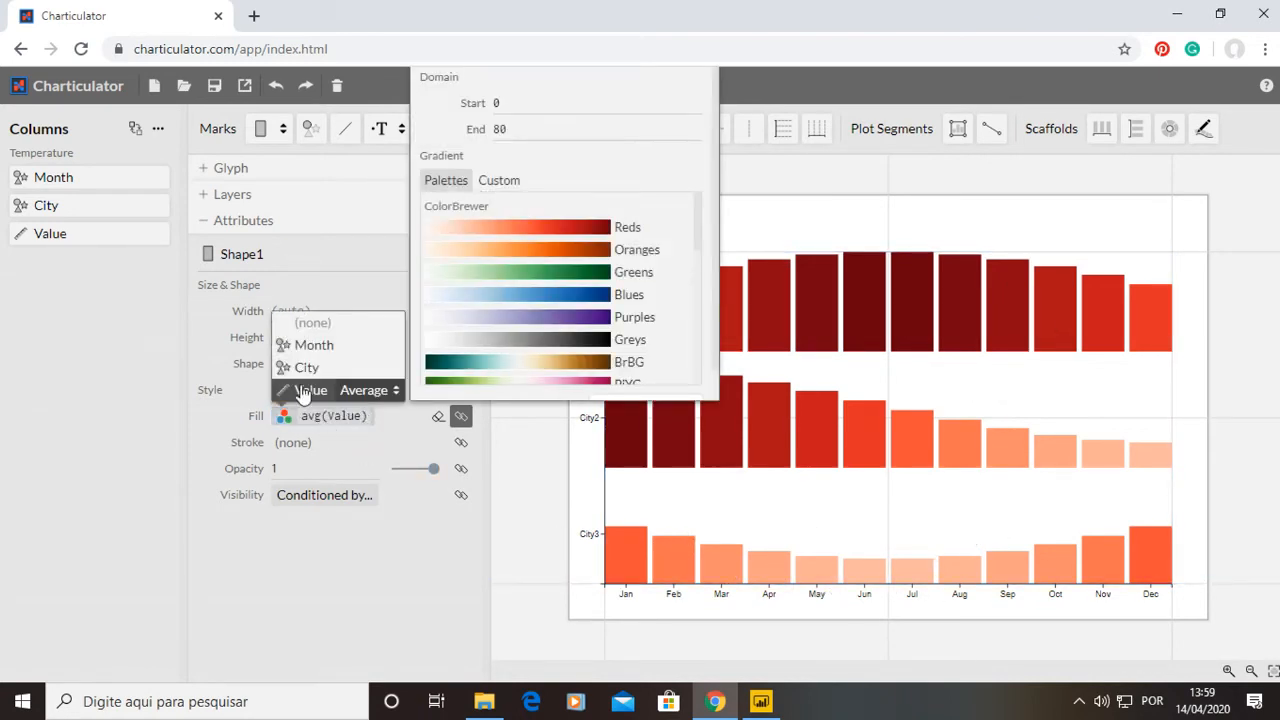
left_click(360, 392)
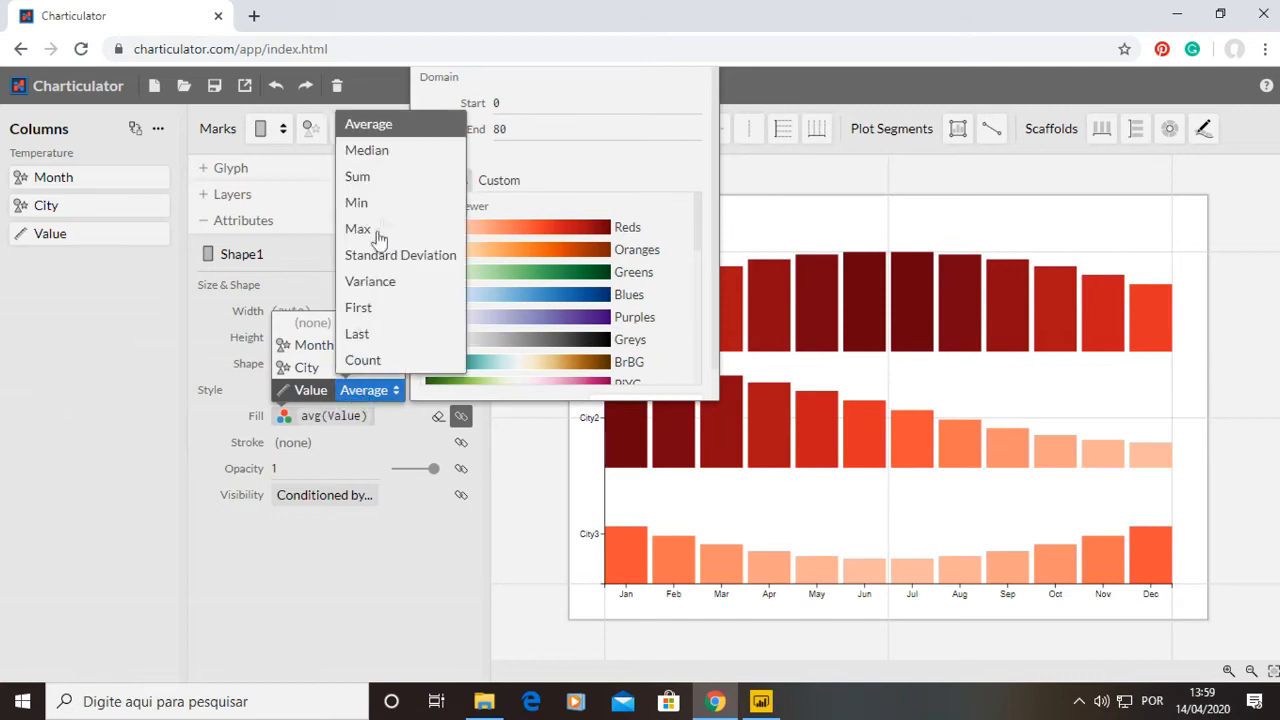
left_click(374, 179)
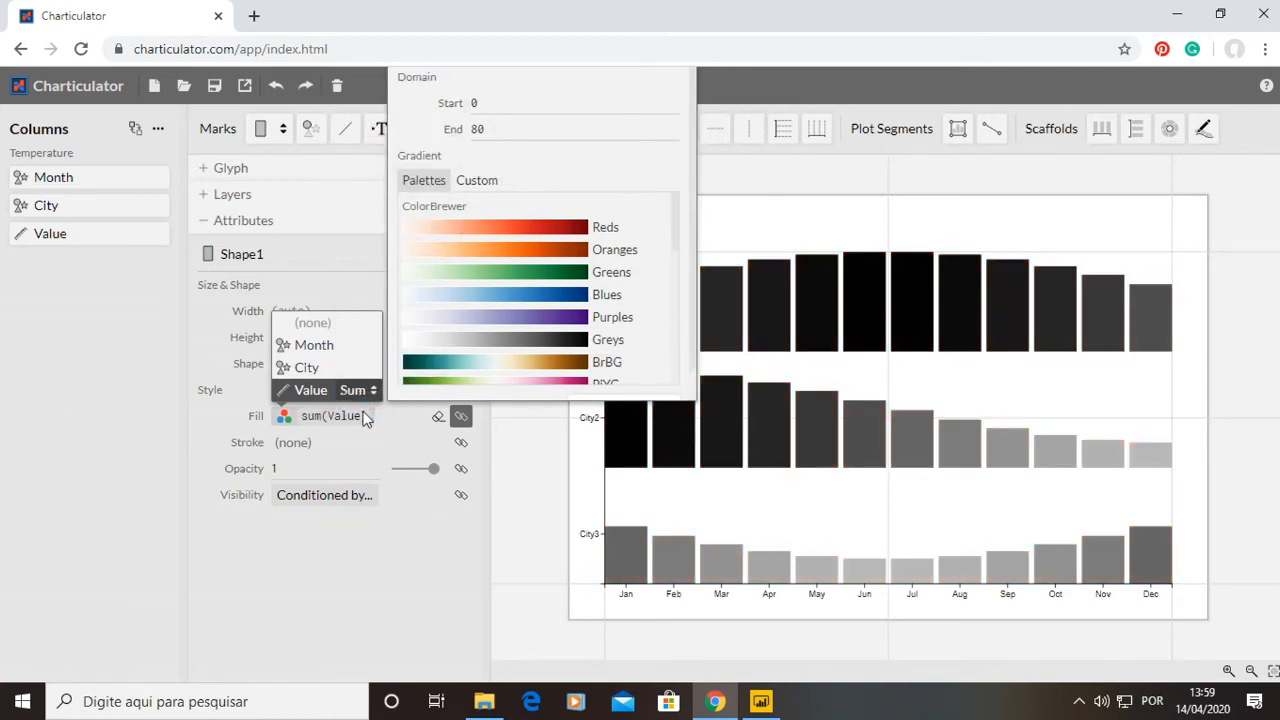
left_click(531, 230)
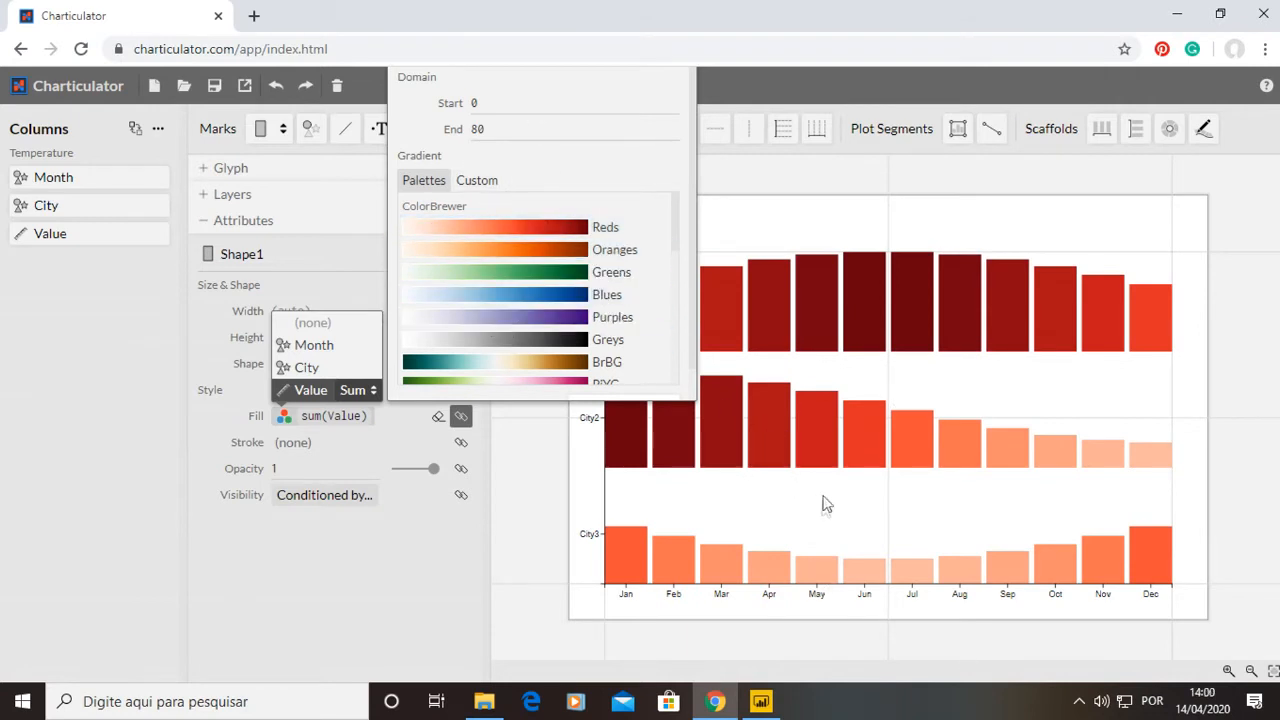
Remove the two lightest color stops from the custom Reds fill gradient.
left_click(478, 186)
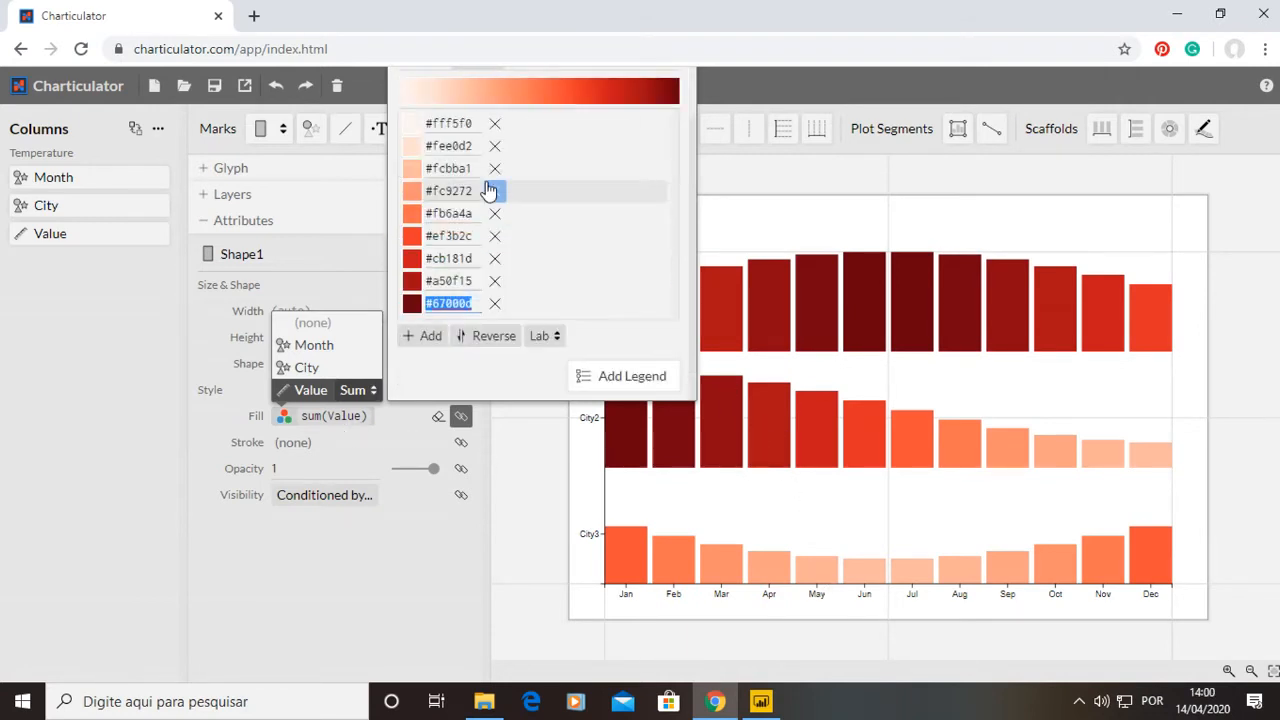
left_click(495, 126)
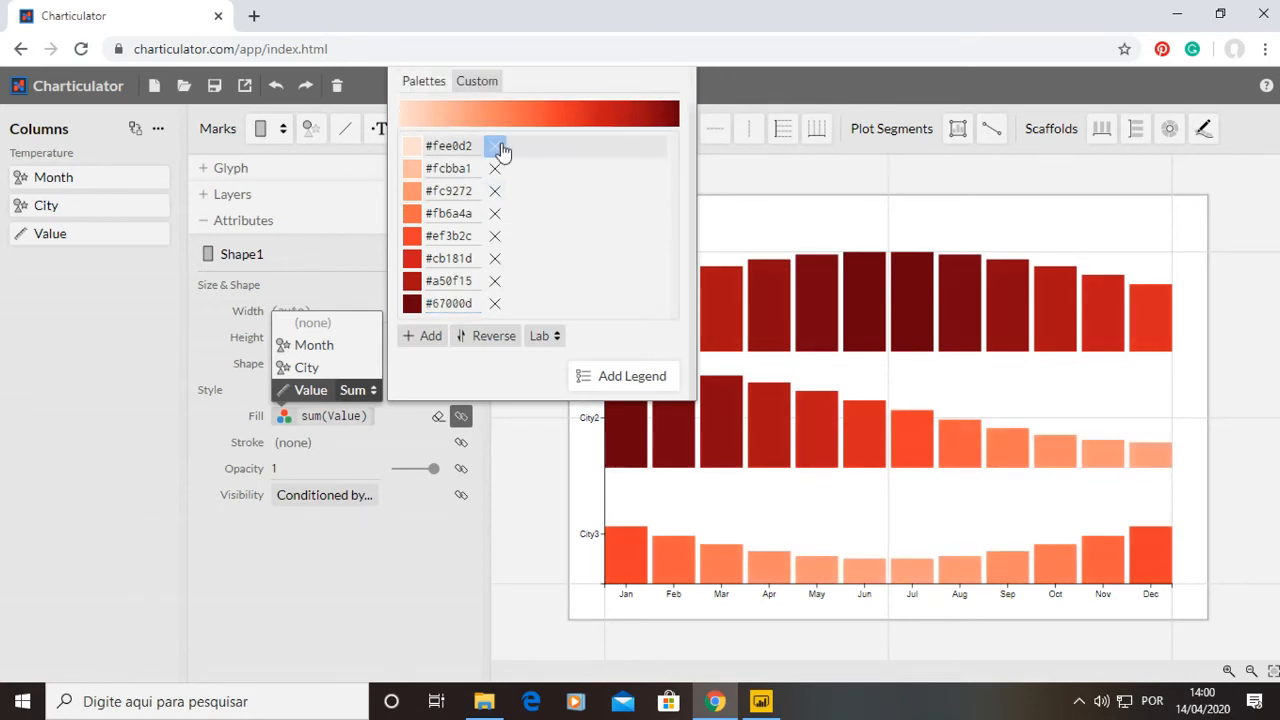
left_click(495, 143)
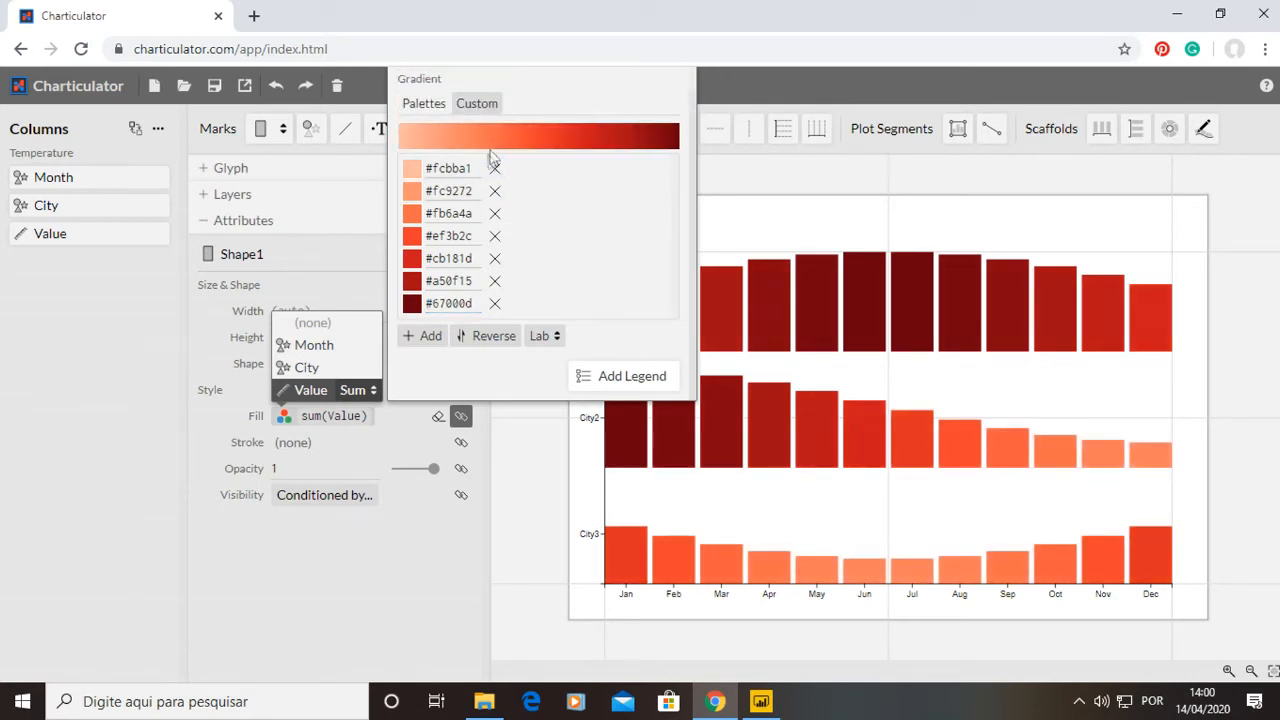
scroll(480, 175, "up", 1)
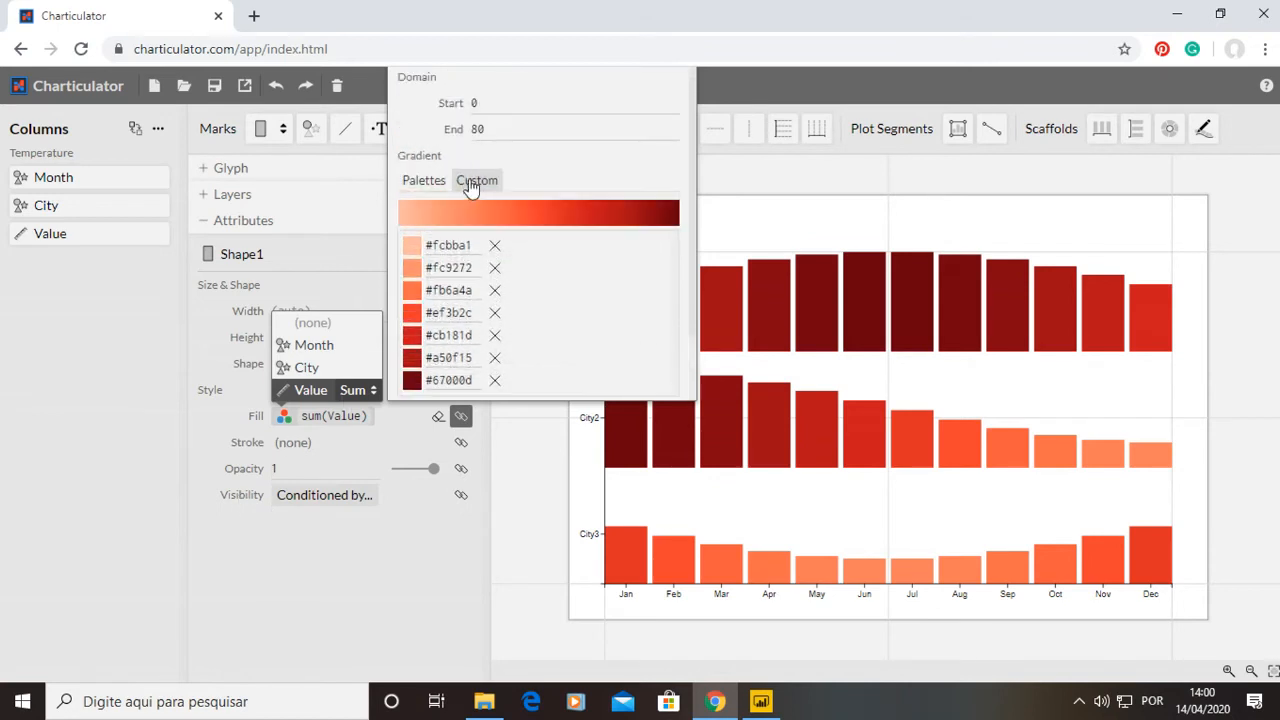
left_click(430, 180)
scroll(430, 335, "down", 5)
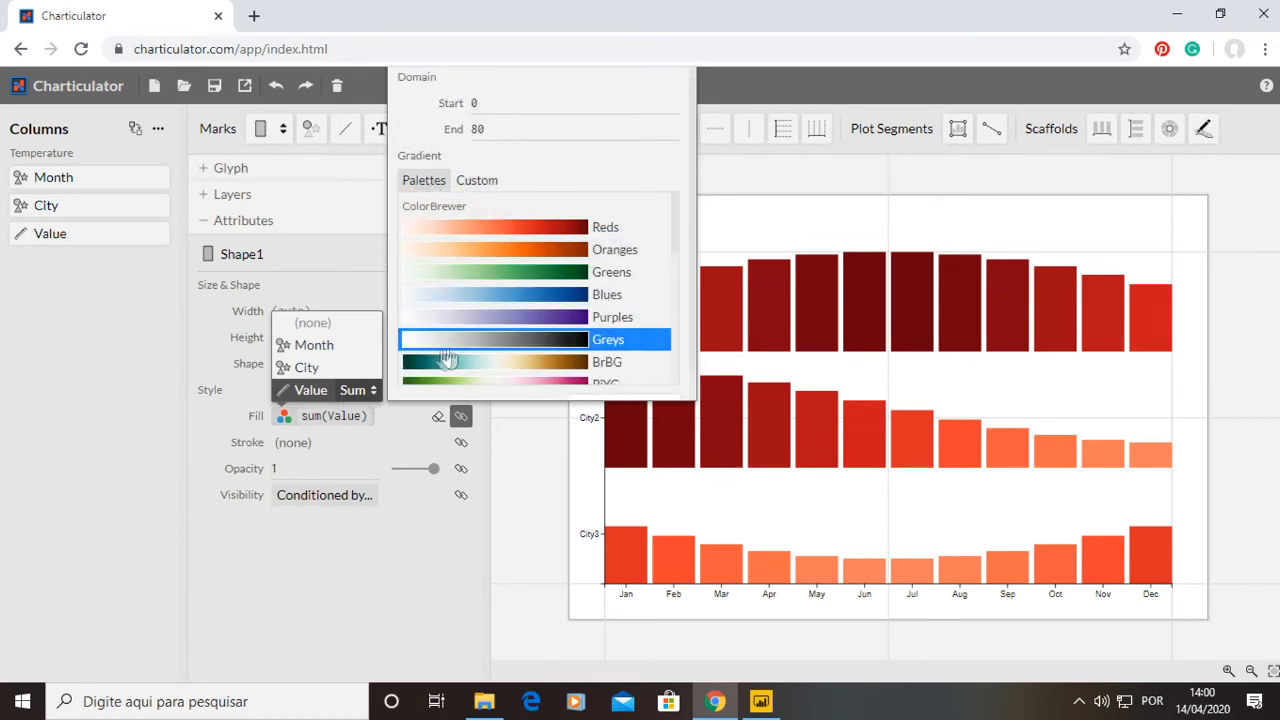
left_click(3, 463)
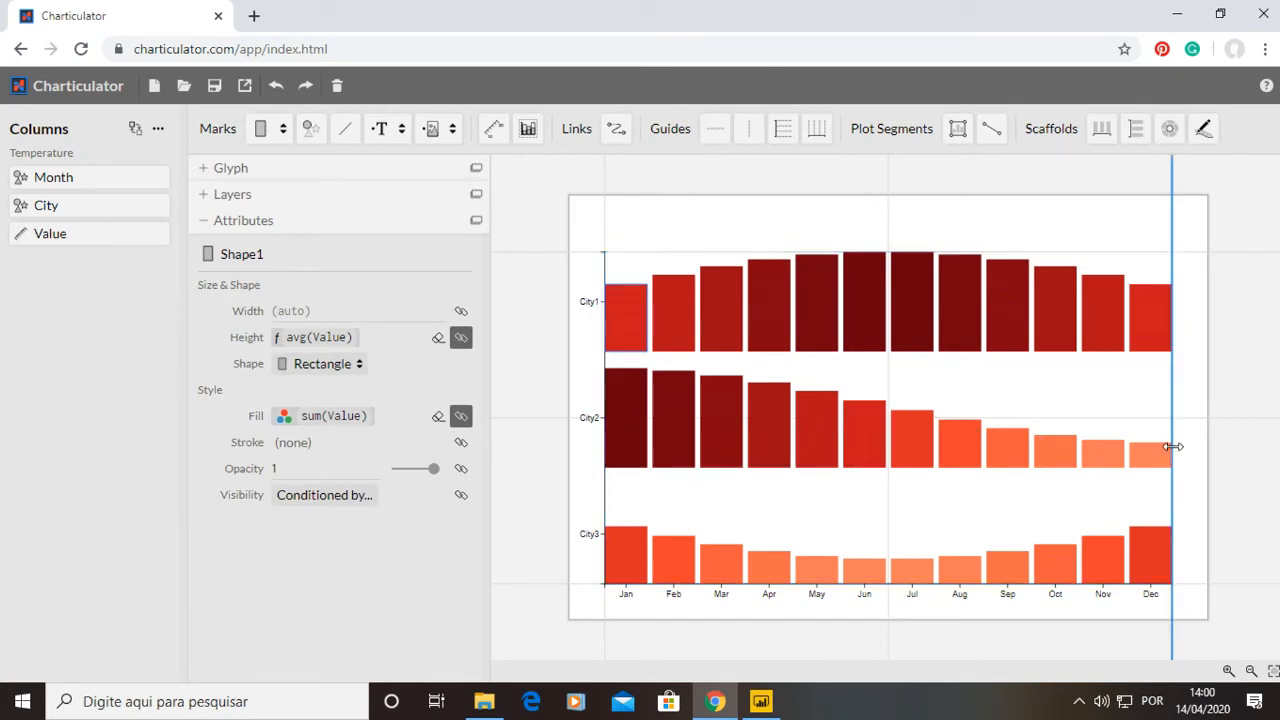
Bind the rectangle's visibility to the sum of Value in Greater mode with a threshold of 5.
left_click(294, 500)
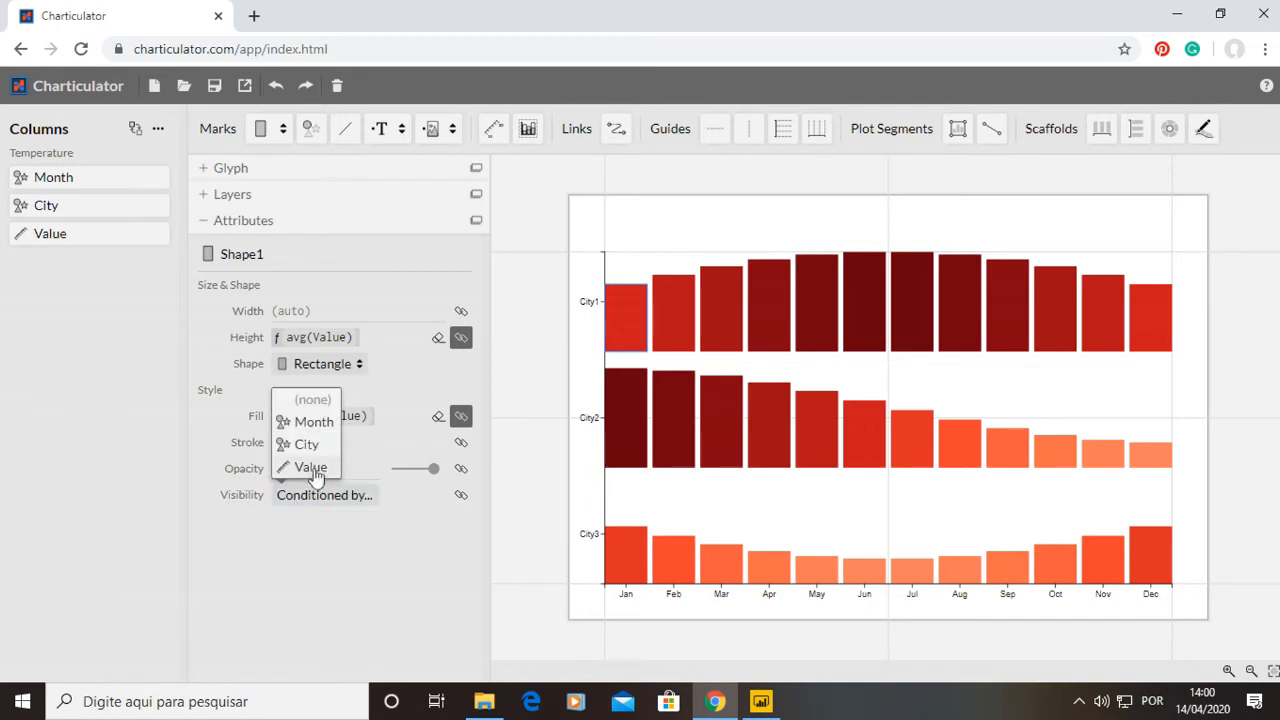
left_click(313, 476)
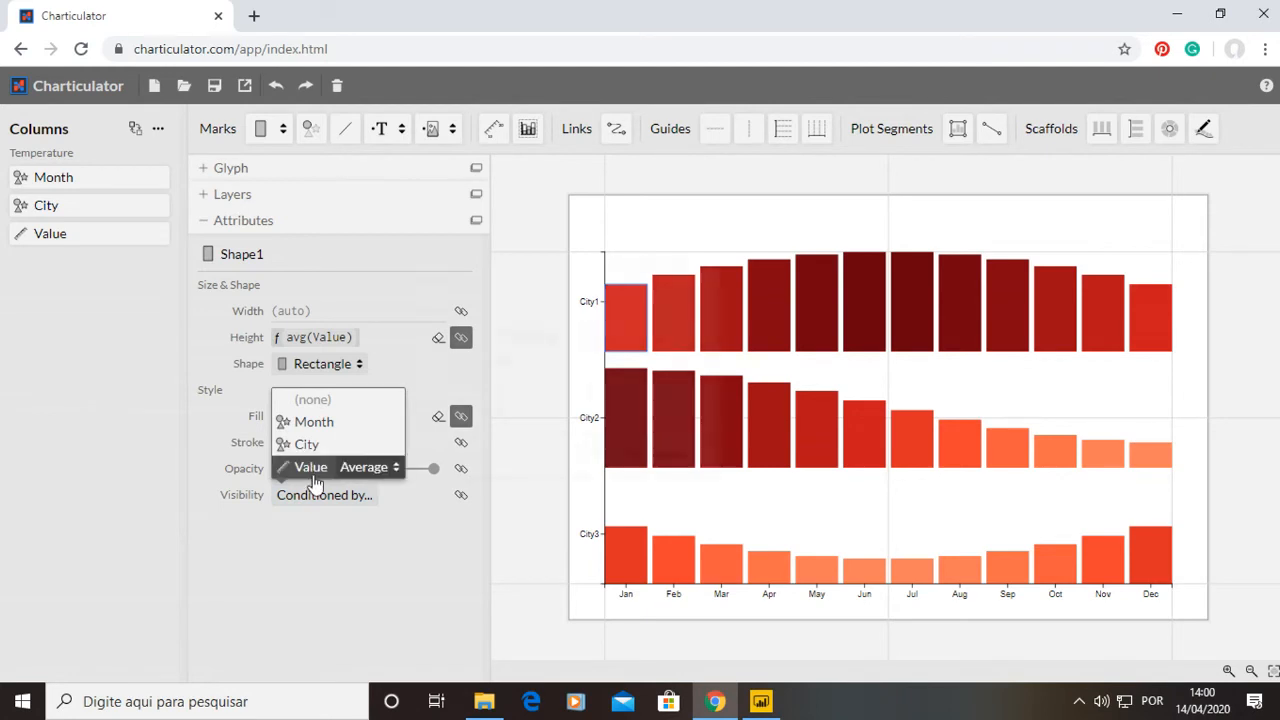
left_click(368, 467)
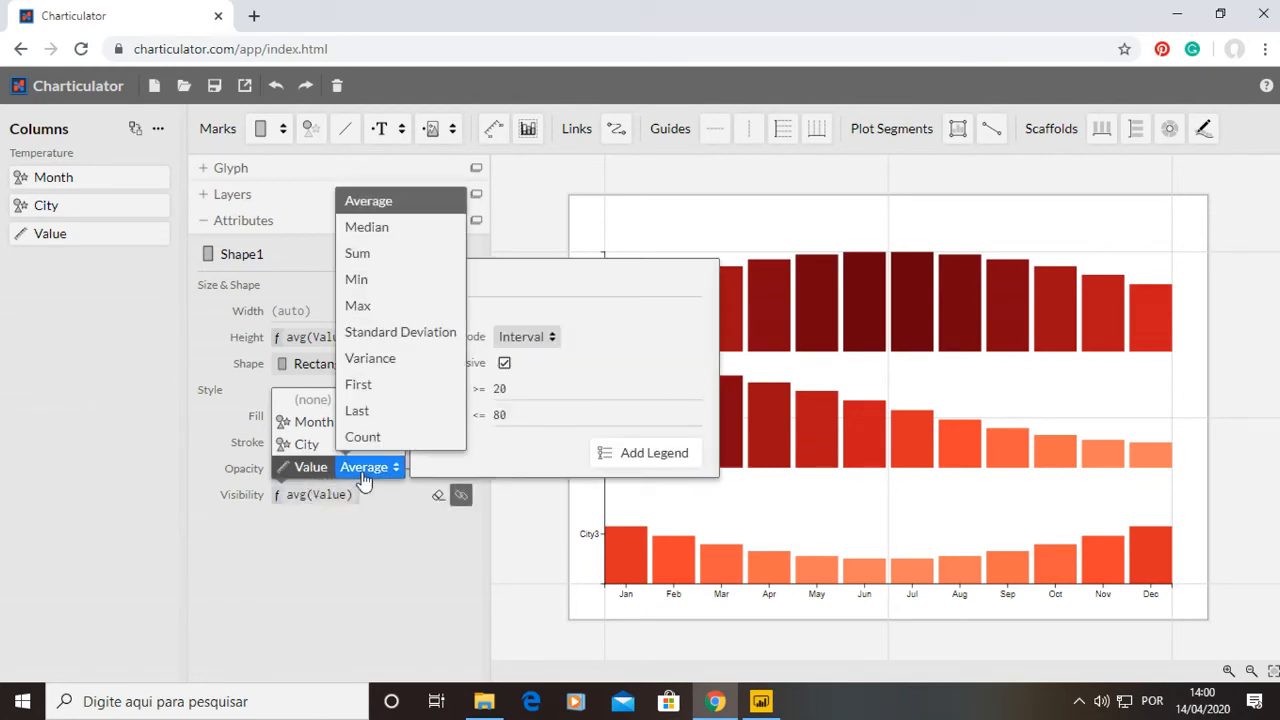
left_click(390, 261)
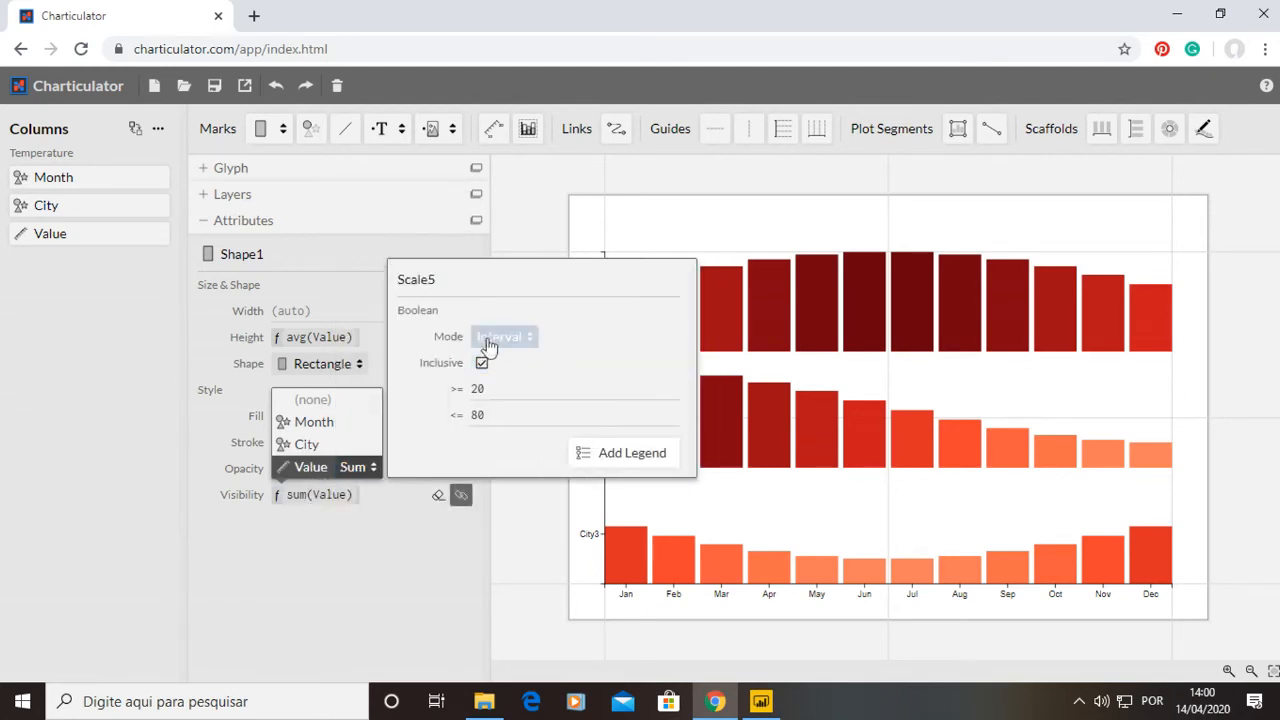
left_click(500, 340)
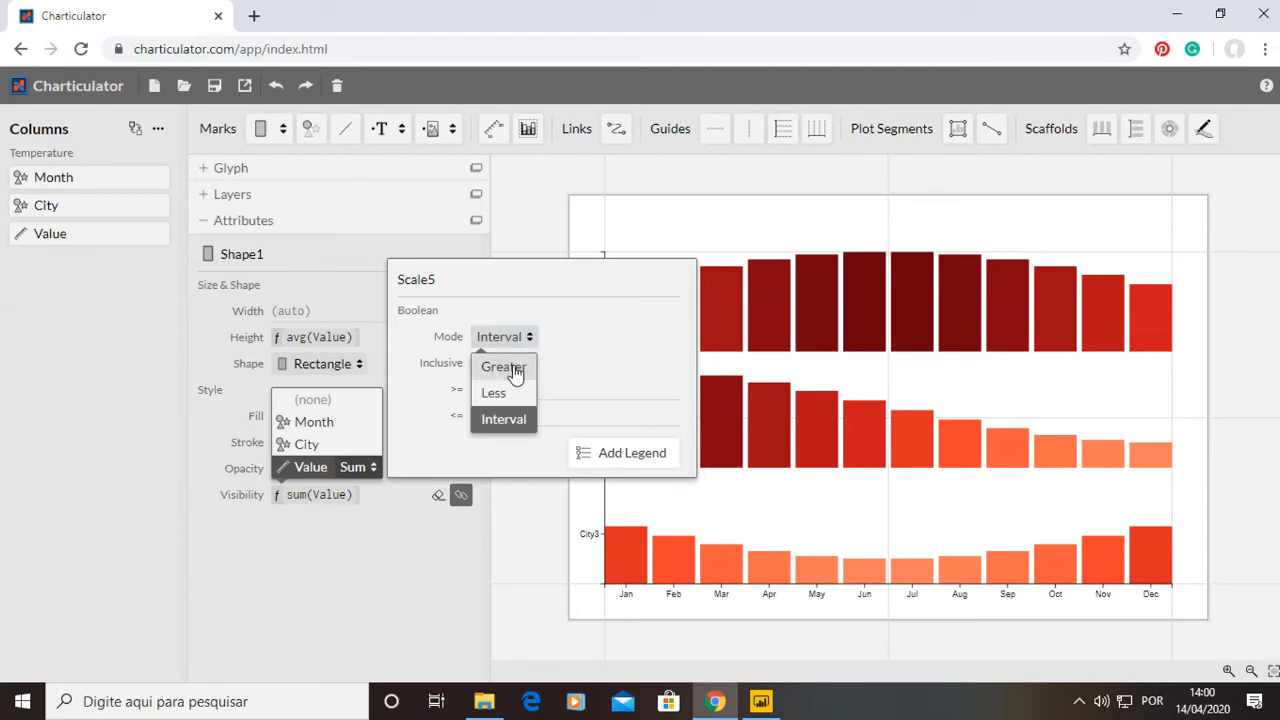
left_click(514, 370)
left_click(474, 415)
type("5")
left_click(431, 563)
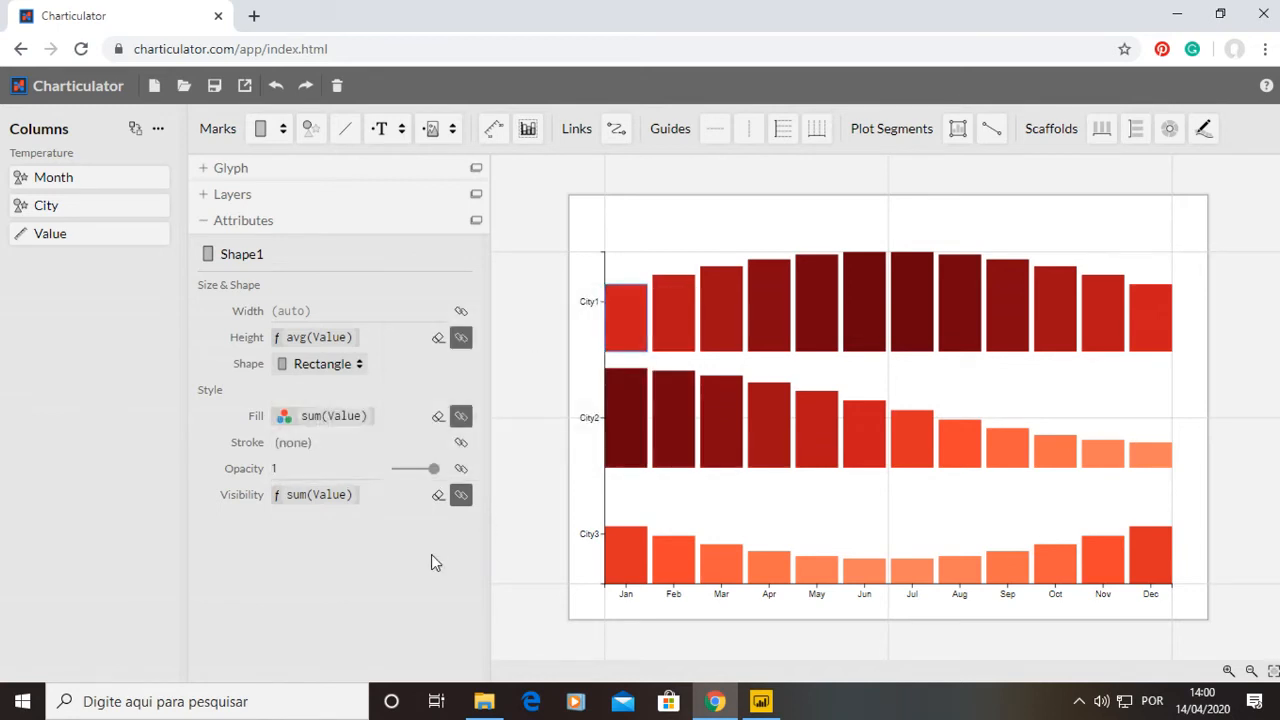
Try to set the visibility threshold to 20.
left_click(350, 497)
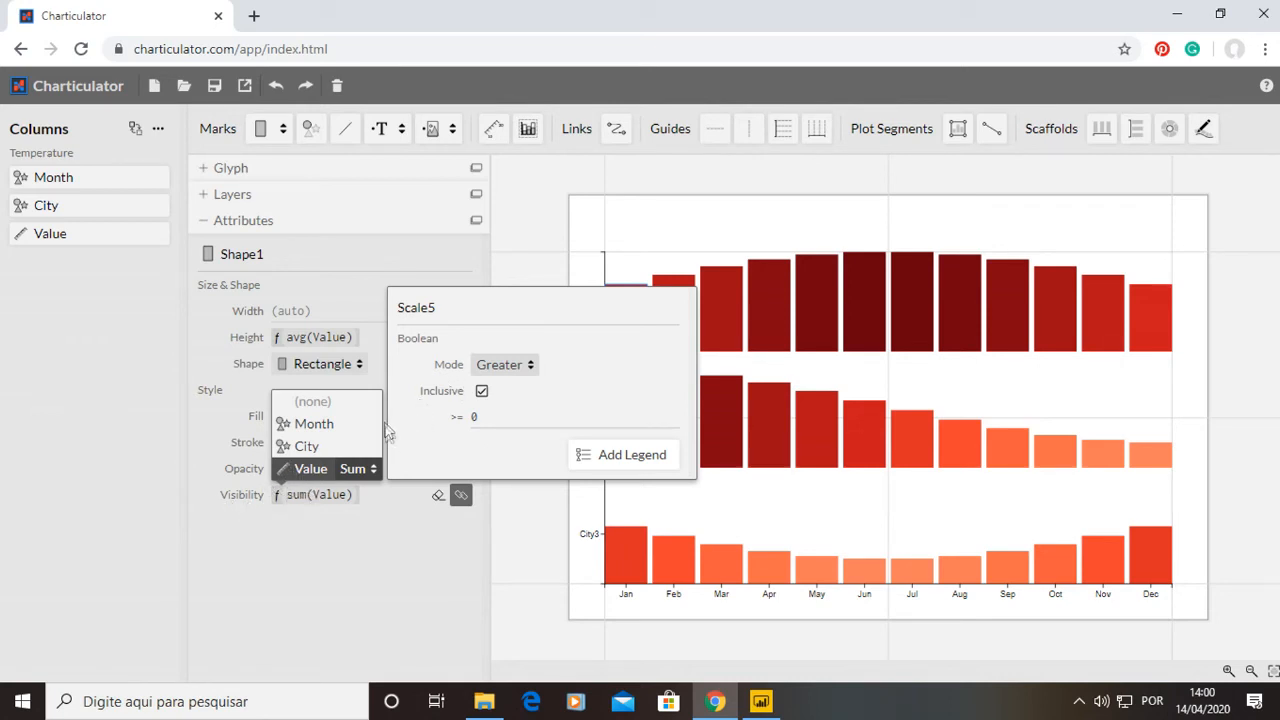
left_click(490, 416)
type("20")
left_click(432, 553)
left_click(316, 499)
left_click(481, 421)
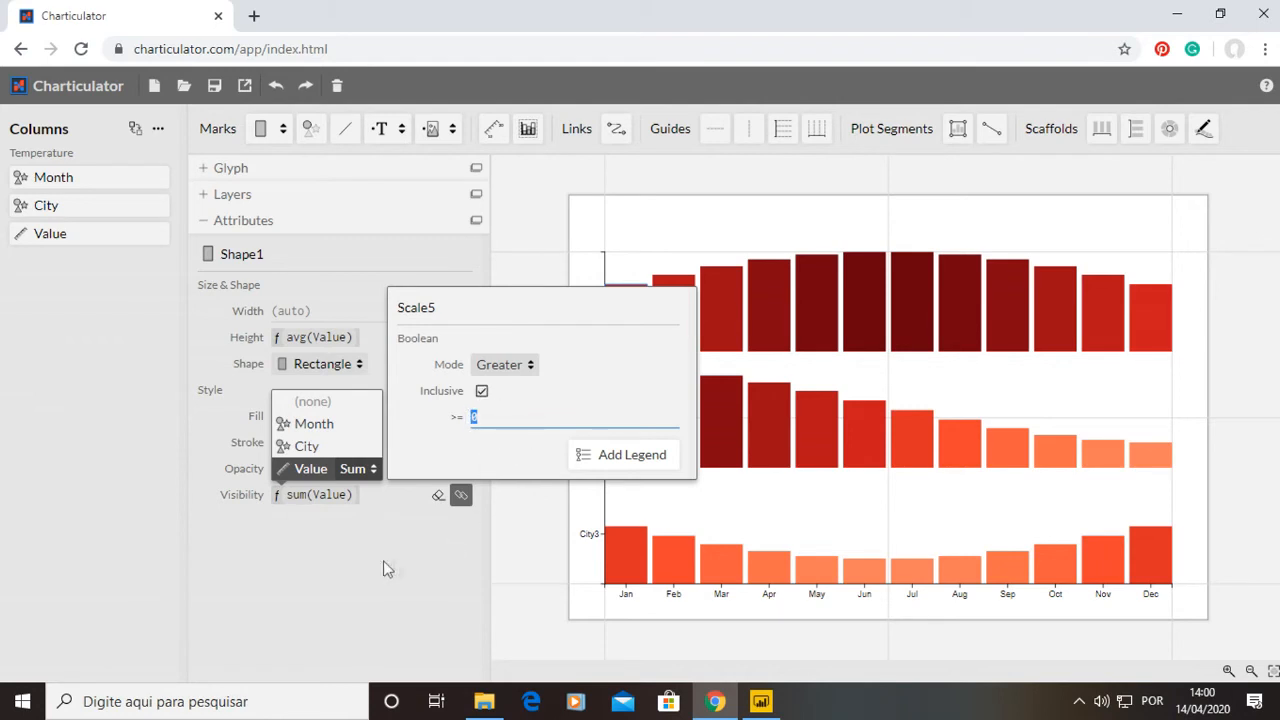
left_click(312, 546)
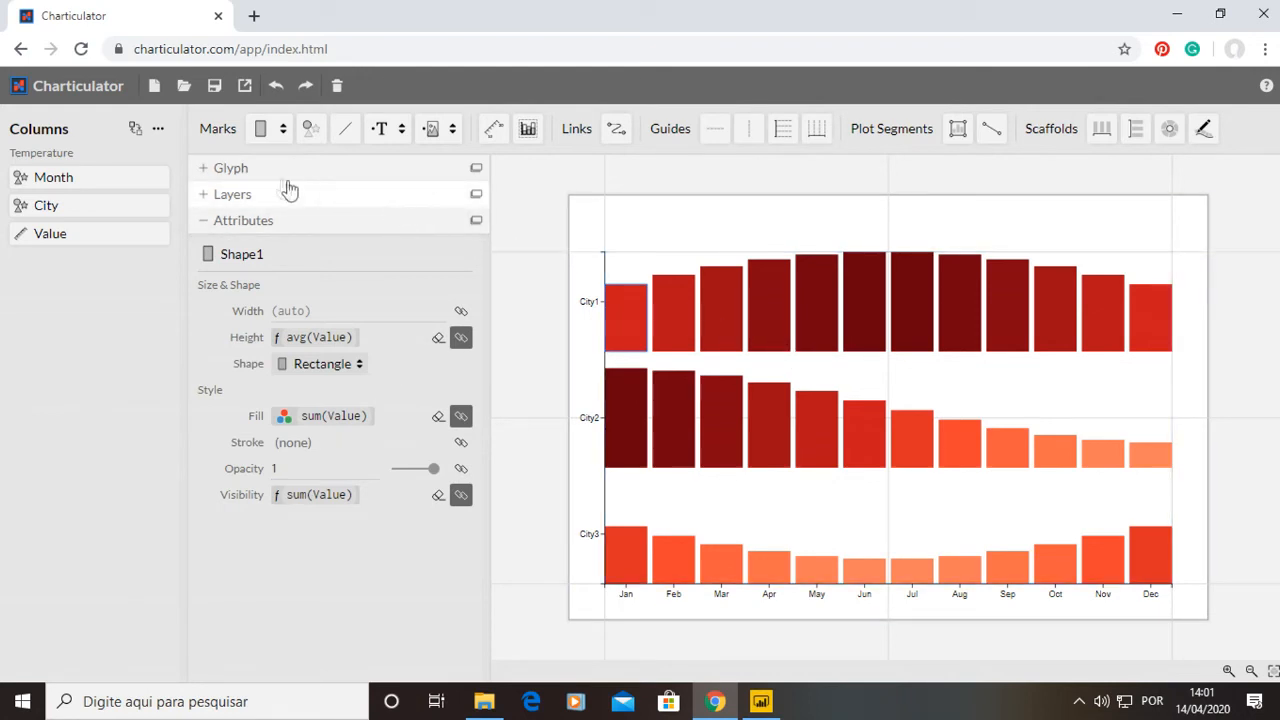
Collapse the attributes and drop the vertical line scaffold onto the chart's plot segment.
left_click(201, 219)
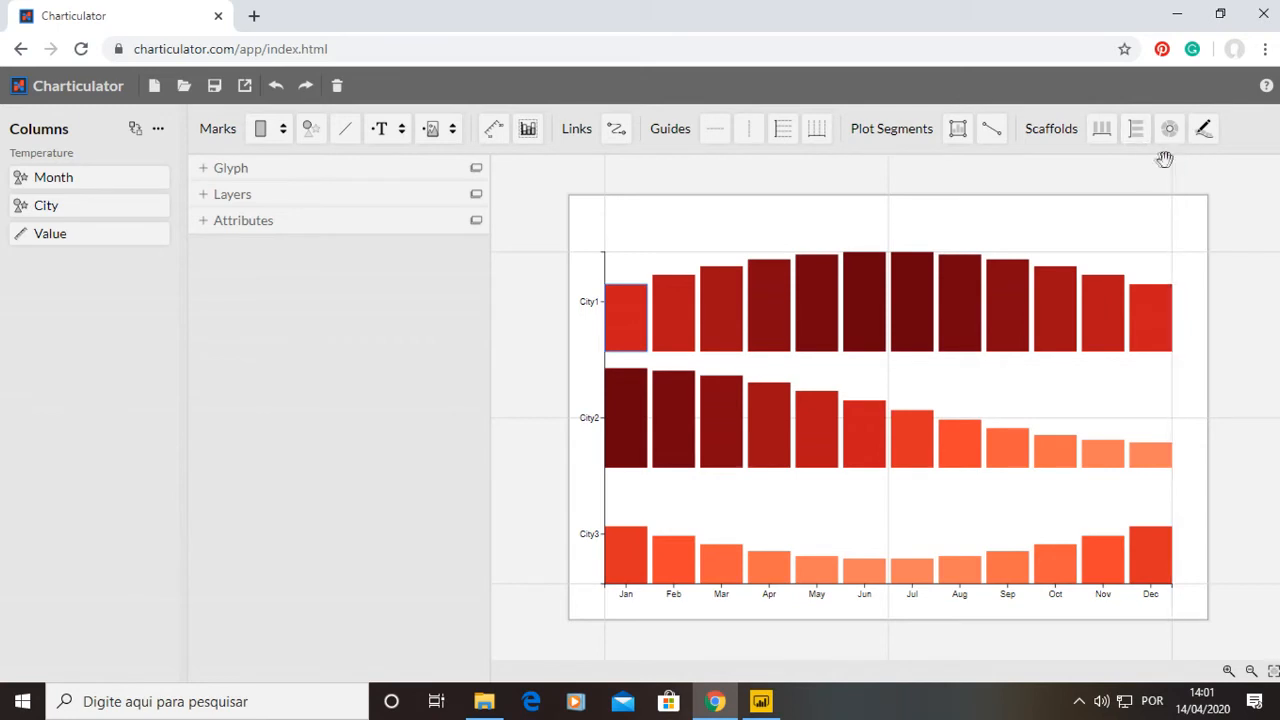
left_click_drag(1134, 132, 778, 284)
mouse_move(1138, 132)
left_mouse_down()
mouse_move(1131, 141)
mouse_move(1142, 136)
left_mouse_up()
left_click_drag(1142, 136, 788, 302)
Zoom in and out to examine the rearranged chart layout.
scroll(617, 568, "up", 1)
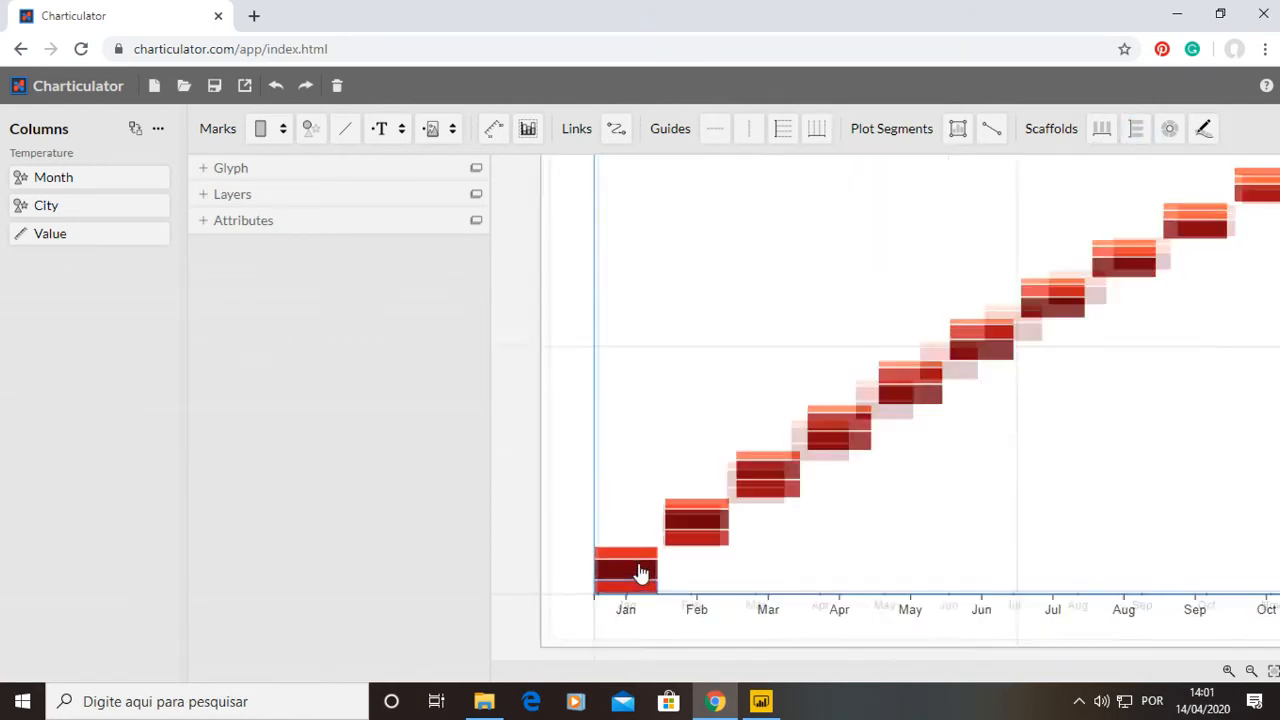
scroll(620, 566, "down", 5)
scroll(634, 549, "up", 3)
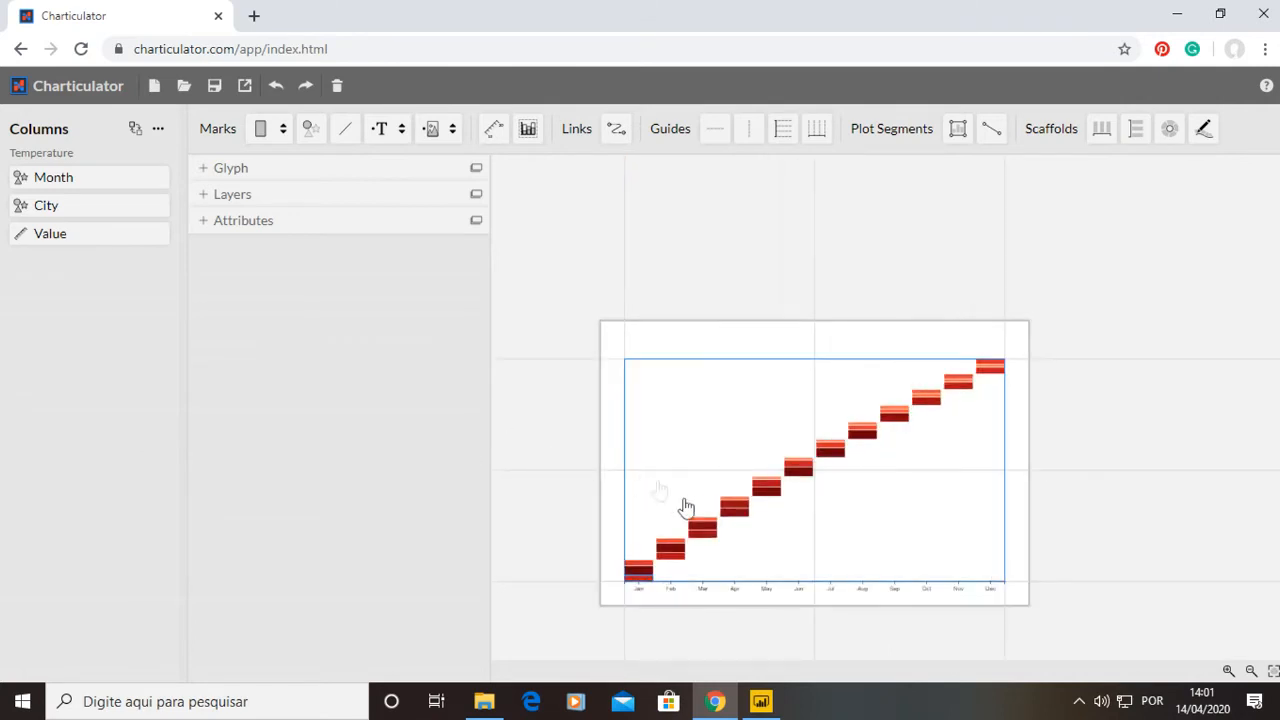
left_click(1132, 224)
scroll(791, 520, "up", 4)
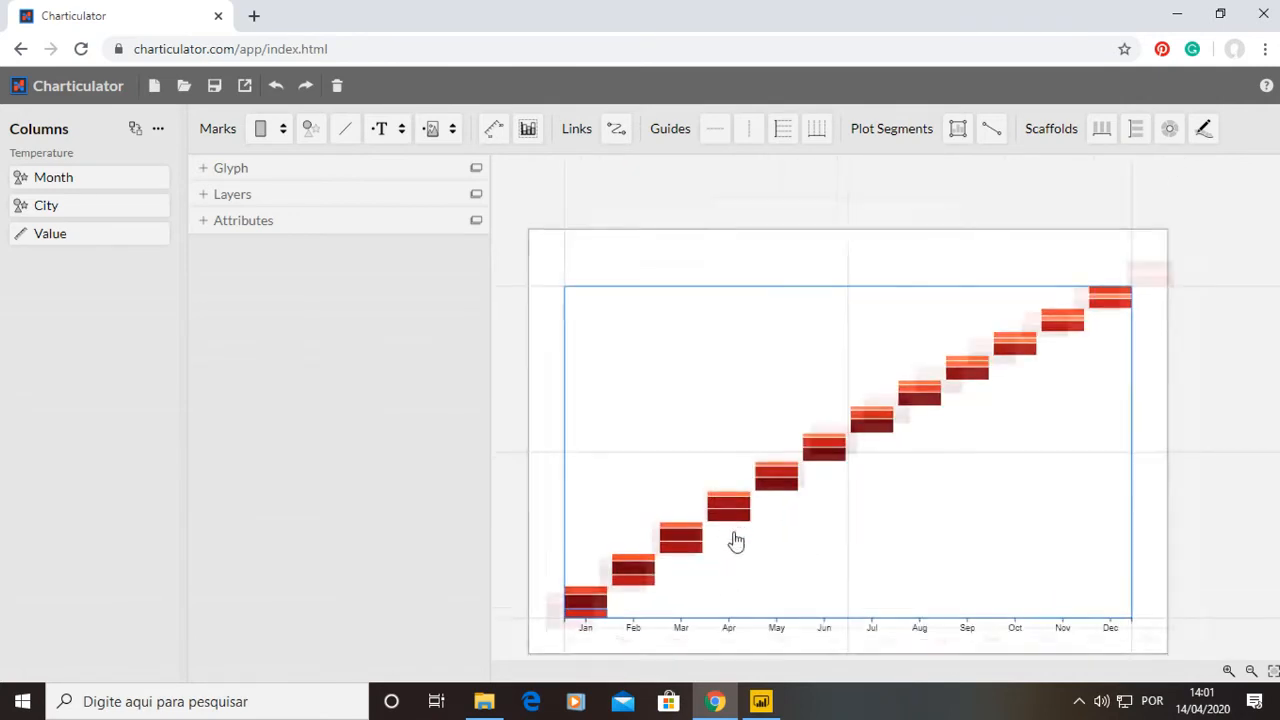
scroll(601, 641, "down", 2)
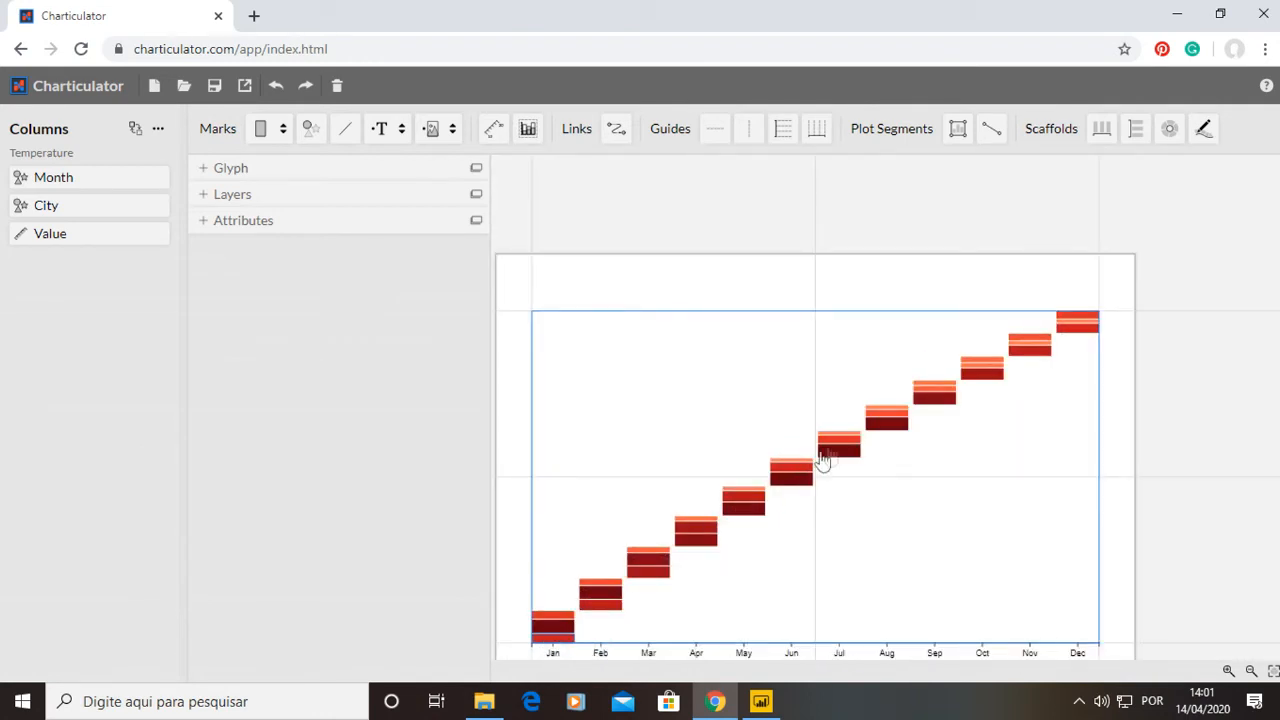
scroll(849, 534, "up", 1)
scroll(809, 509, "down", 1)
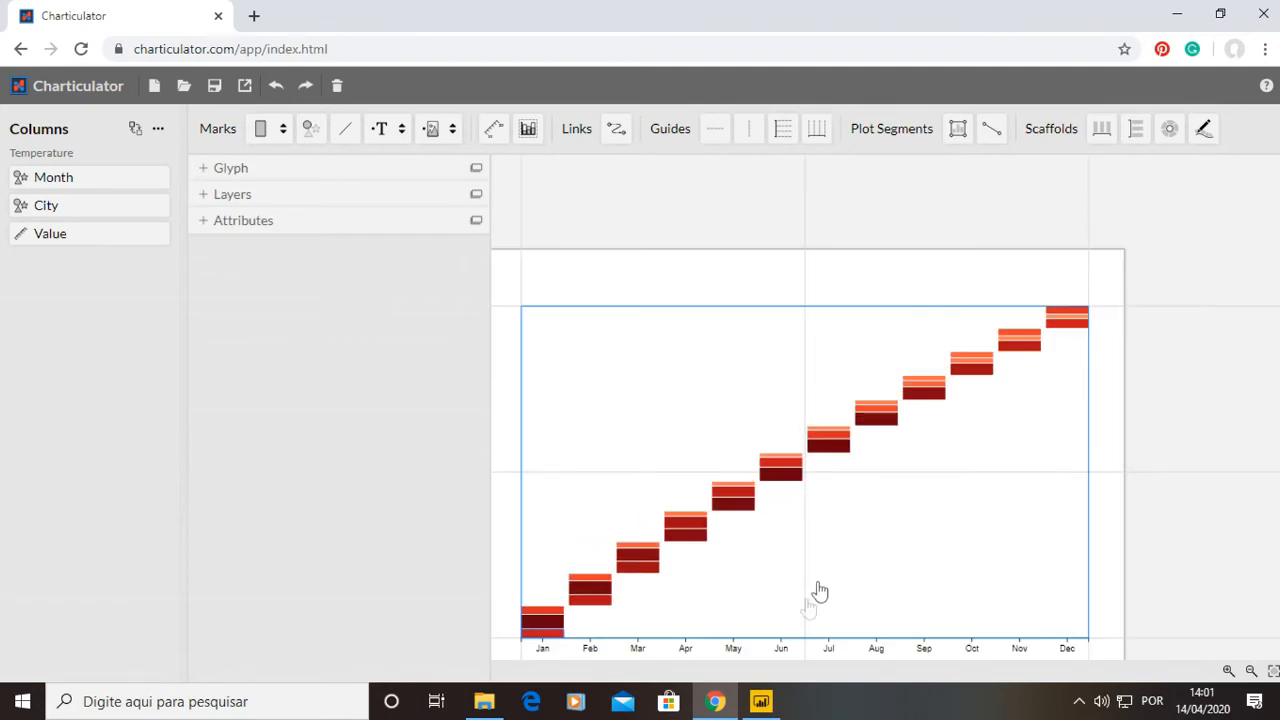
Drop the polar scaffold onto the plot segment to wrap the bars into a circle.
left_click_drag(1169, 128, 1000, 310)
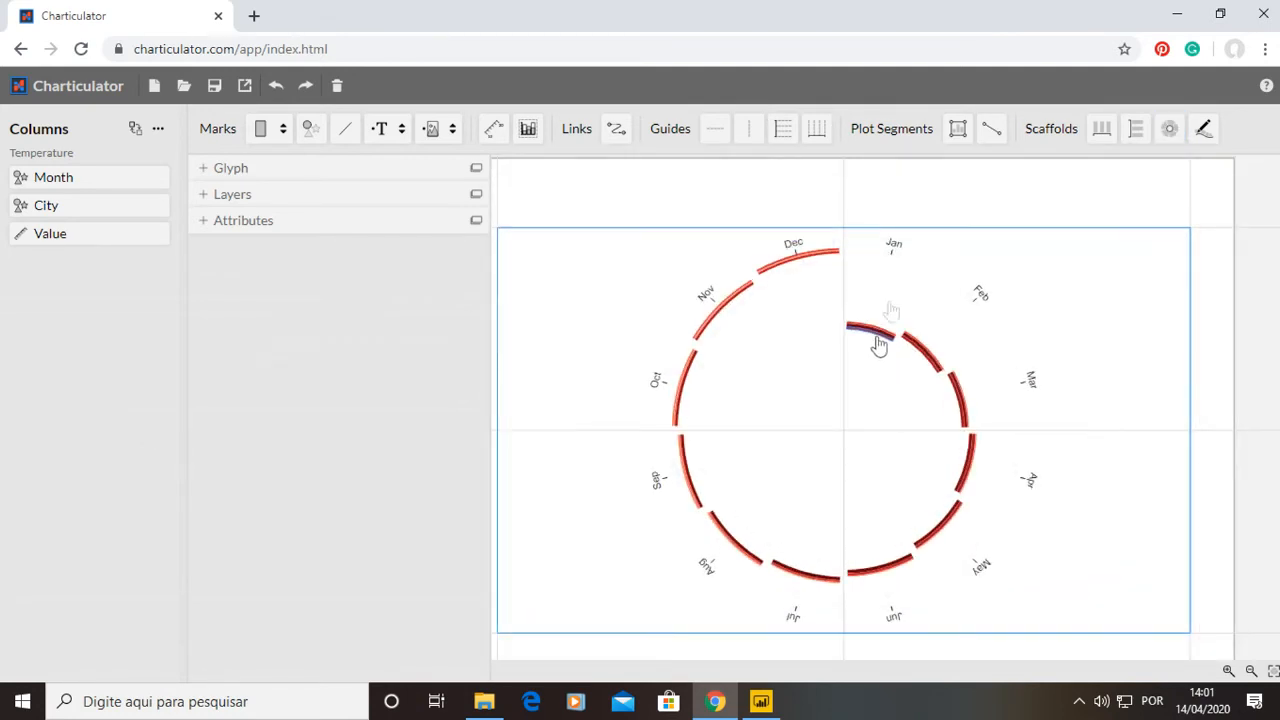
scroll(887, 290, "up", 3)
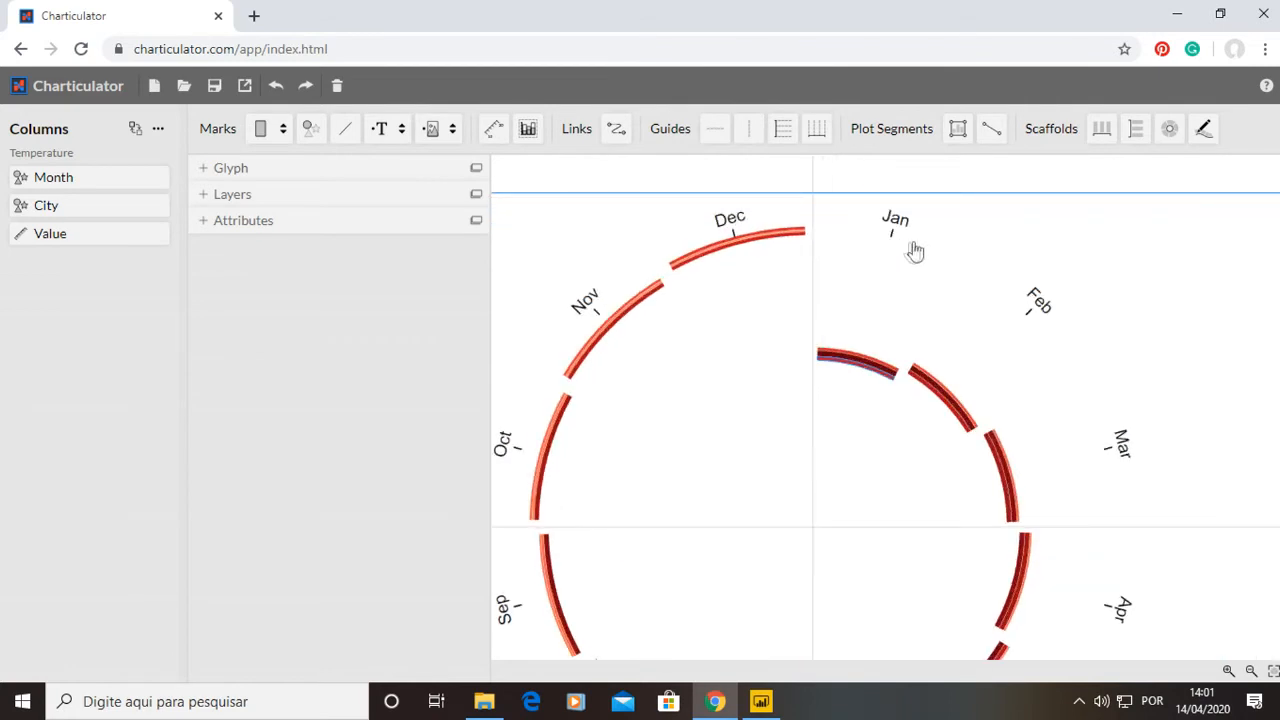
scroll(829, 434, "down", 4)
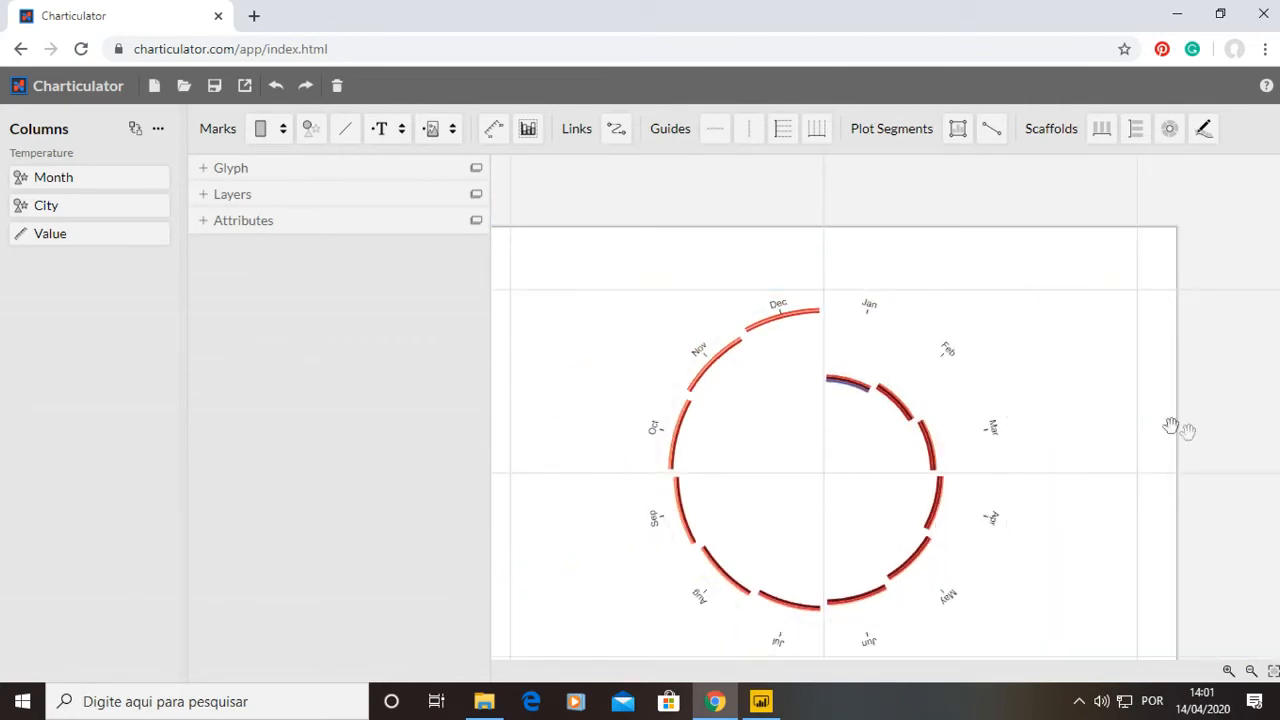
left_click_drag(1192, 416, 1228, 390)
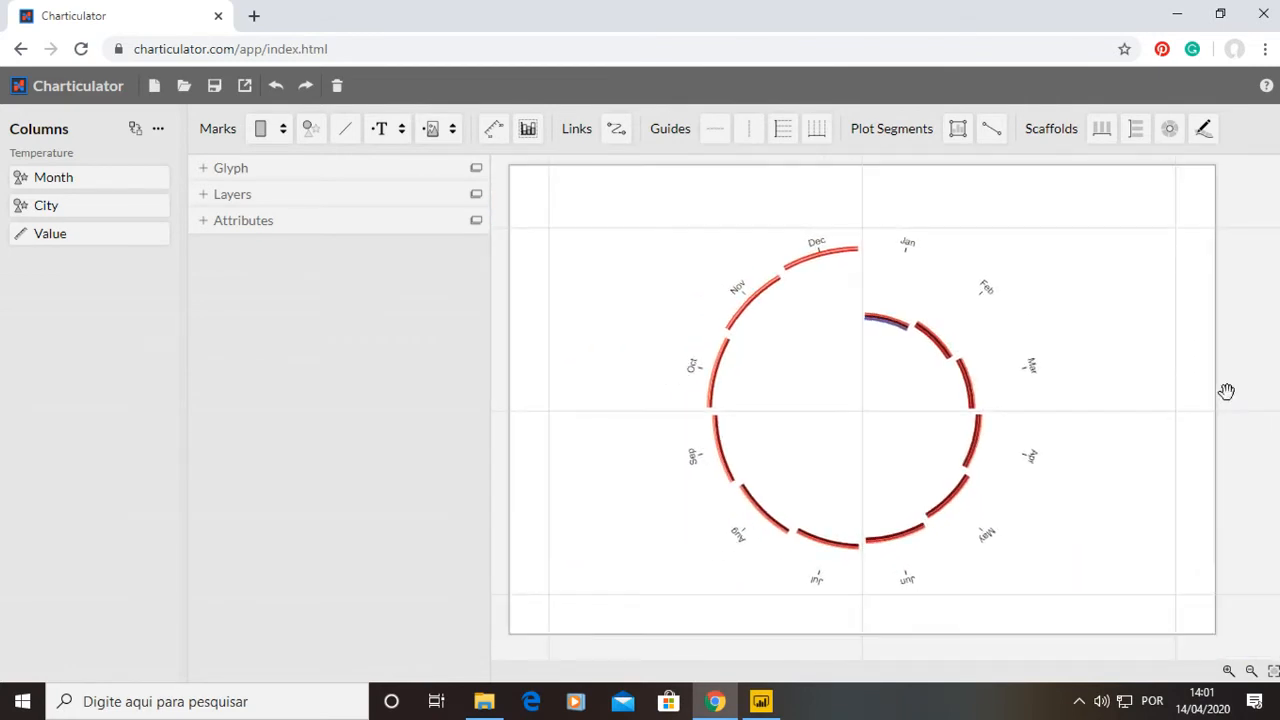
Drop the curve scaffold onto the plot segment.
left_click(1206, 138)
left_click_drag(1205, 144, 627, 397)
scroll(613, 427, "down", 2)
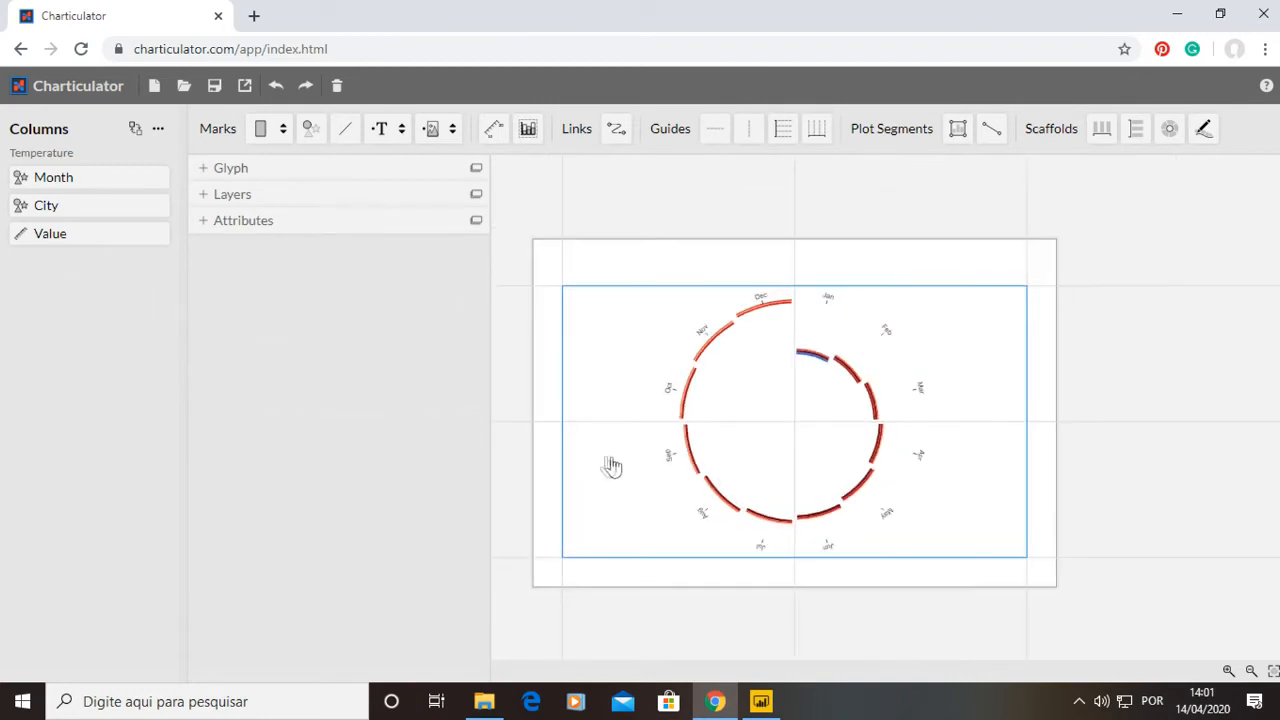
left_click(593, 465)
left_click_drag(1204, 128, 1072, 379)
scroll(590, 465, "up", 2)
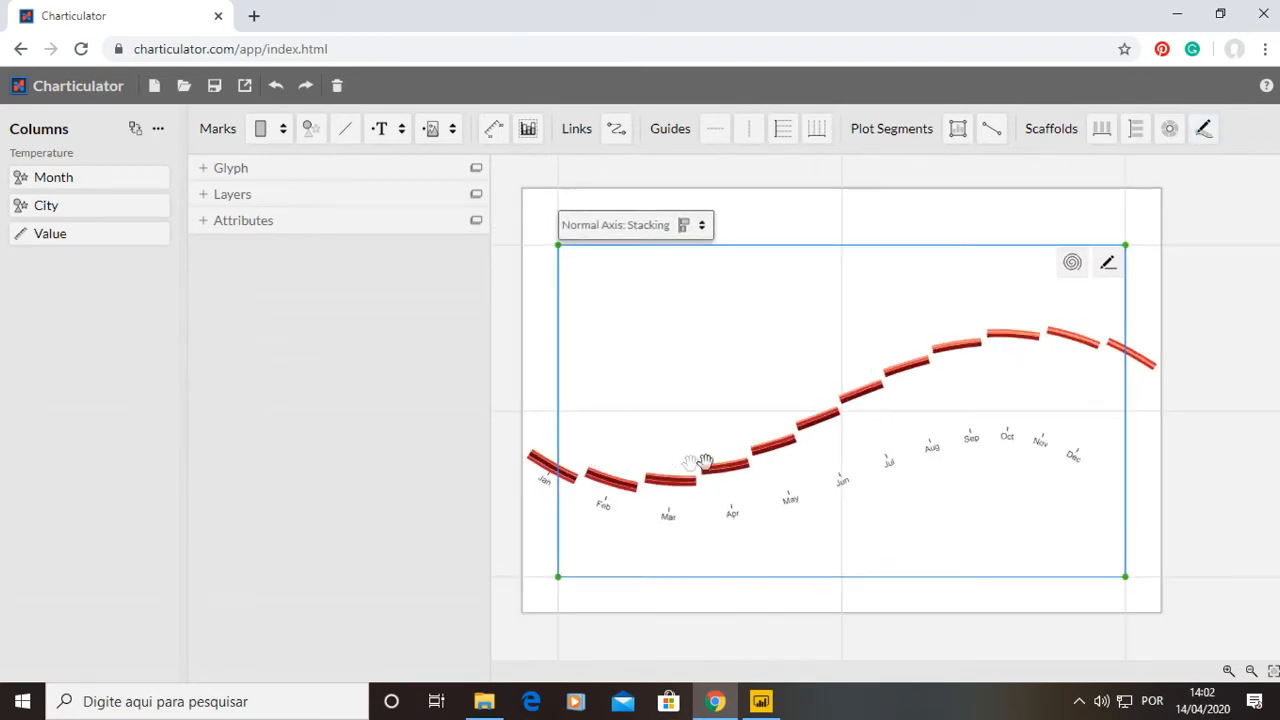
Draw the curve as a spiral with 4 windings and a 180 start angle.
left_click(1077, 276)
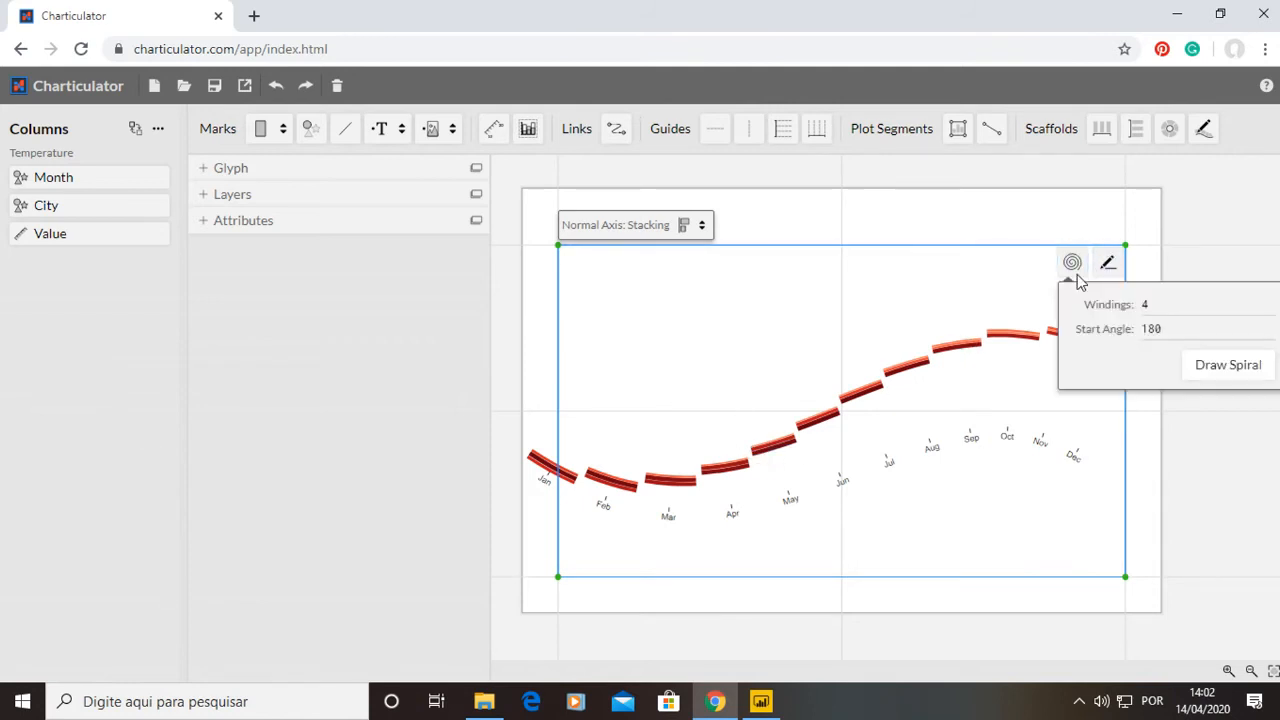
left_click(1212, 367)
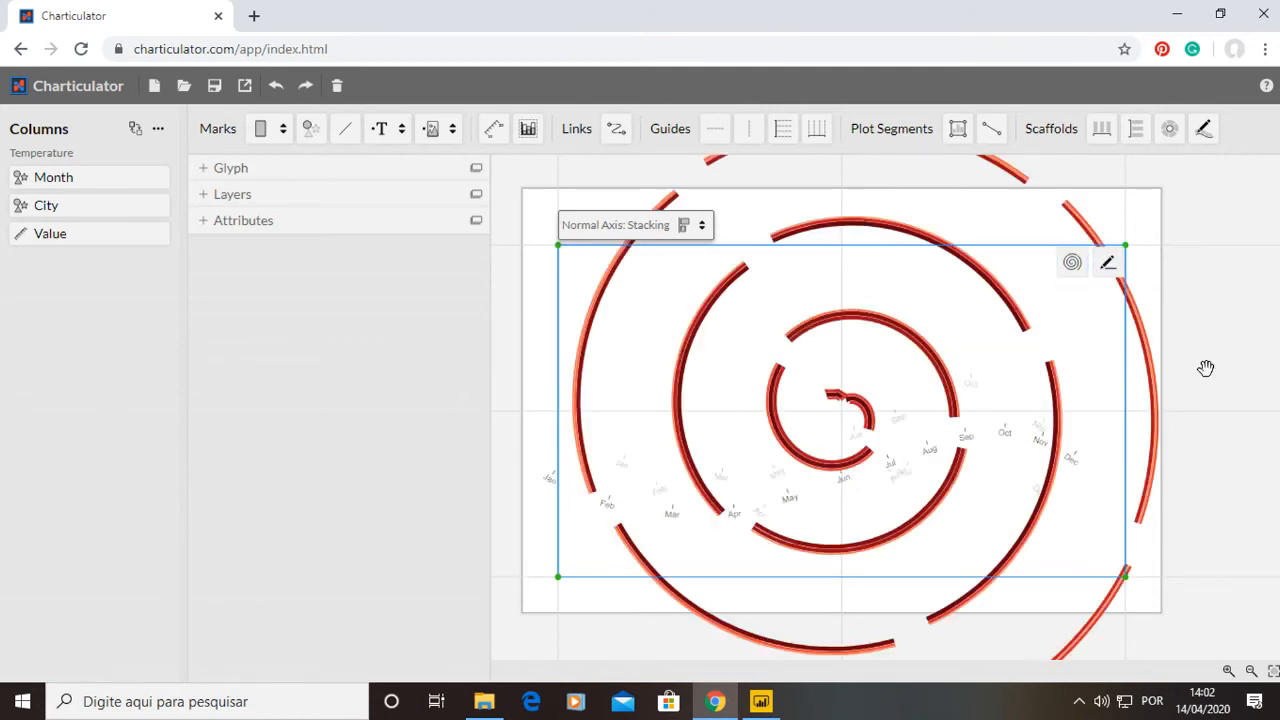
Draw a freehand wavy curve across the plot segment and drop the line scaffold onto it.
left_click(1108, 266)
mouse_move(600, 434)
left_mouse_down()
mouse_move(626, 346)
mouse_move(854, 448)
mouse_move(905, 347)
left_mouse_up()
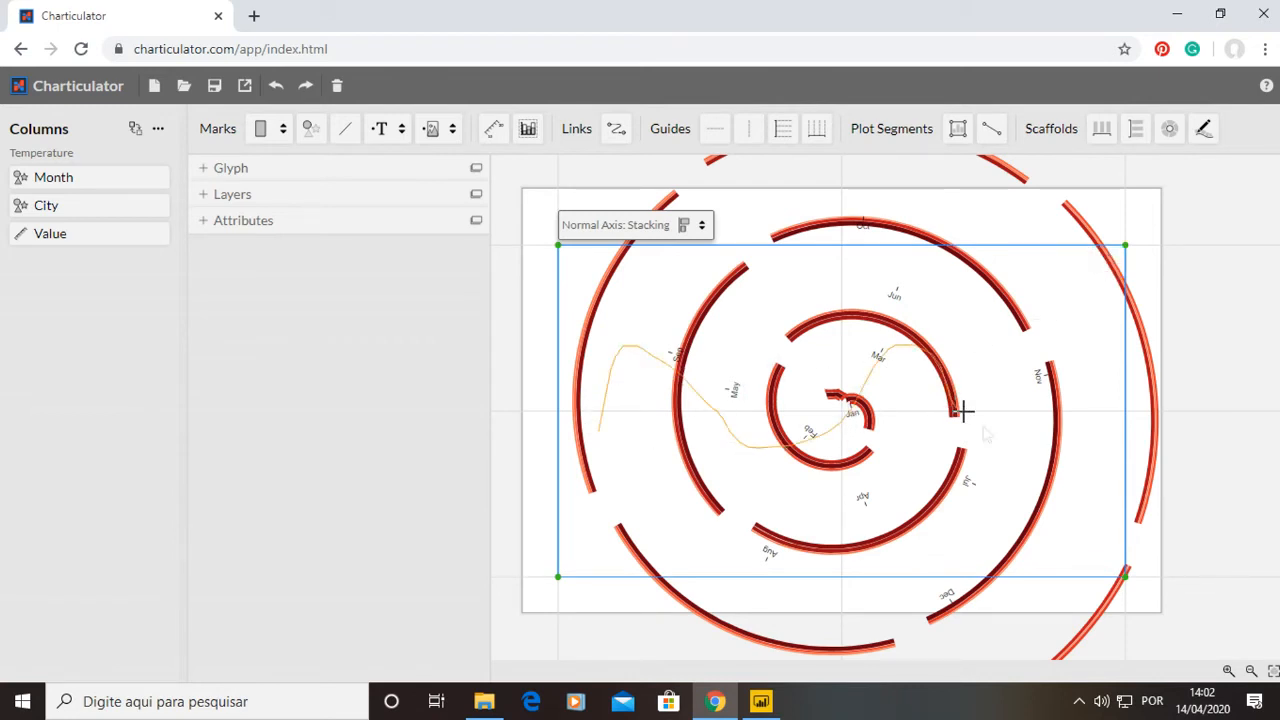
scroll(645, 473, "up", 3)
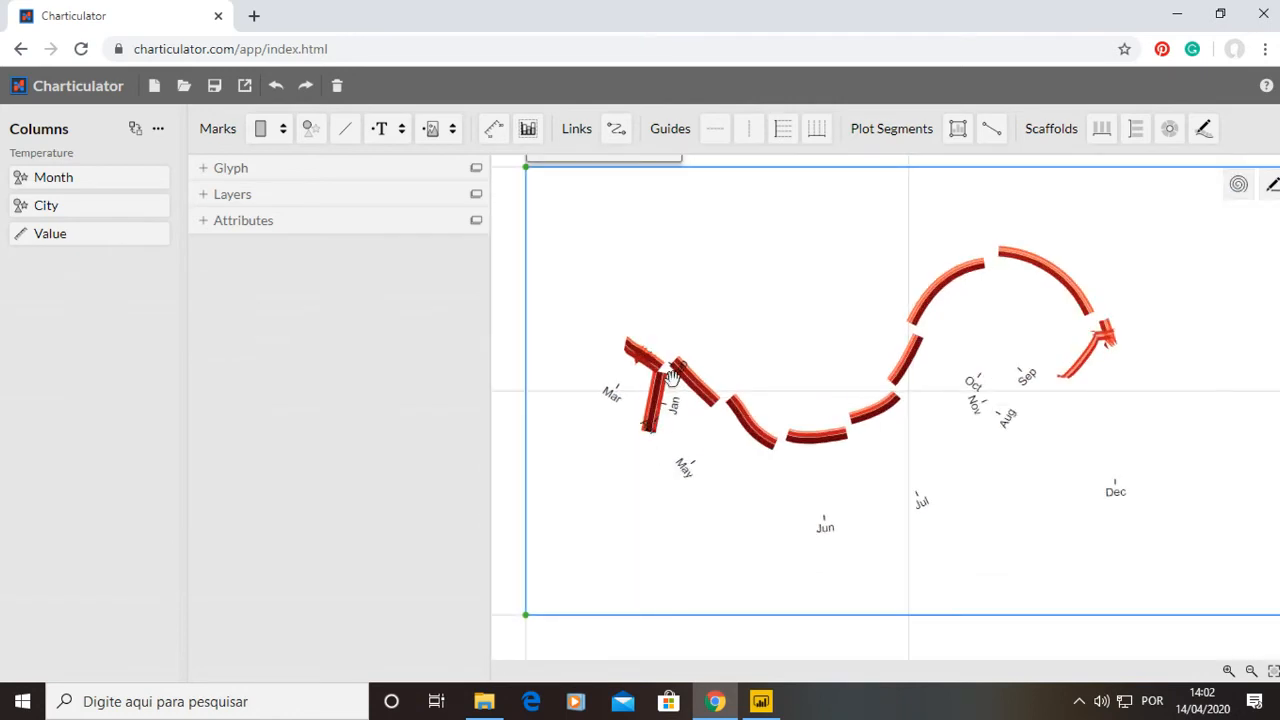
scroll(670, 401, "down", 3)
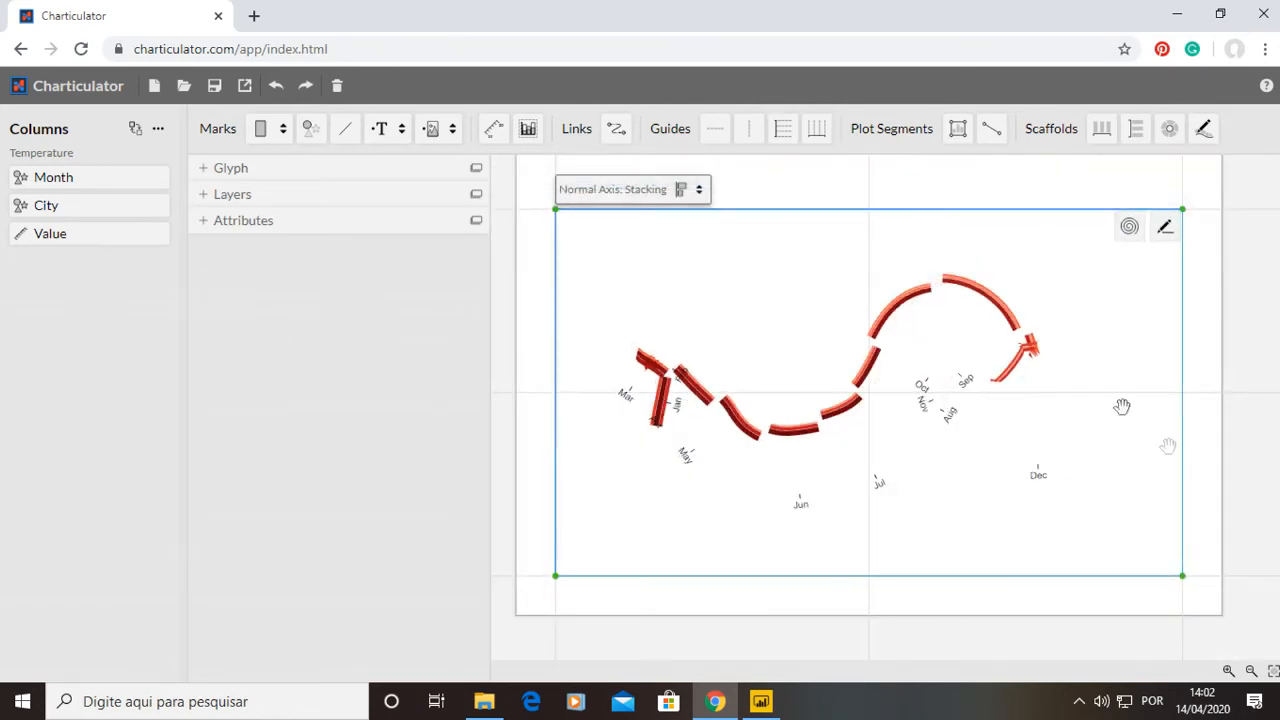
left_click_drag(1103, 129, 1018, 405)
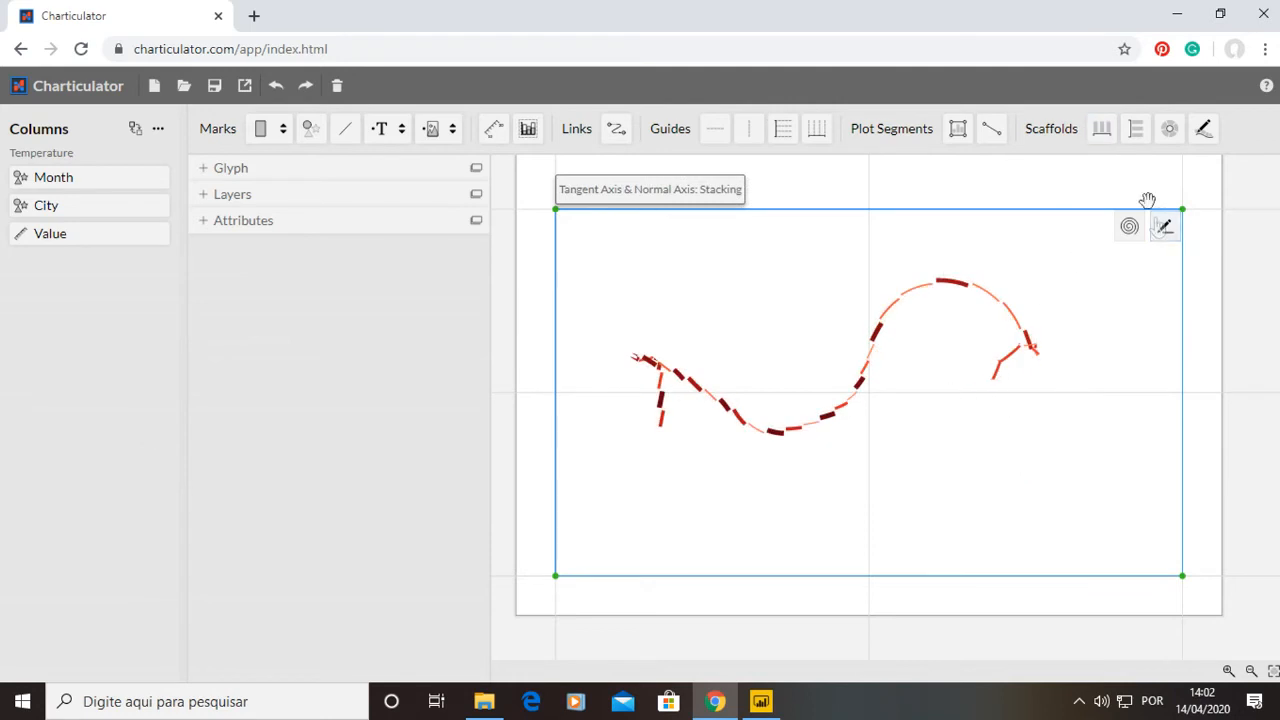
Delete the plot segment and create a new 2D region plot segment spanning the chart area.
left_click(205, 194)
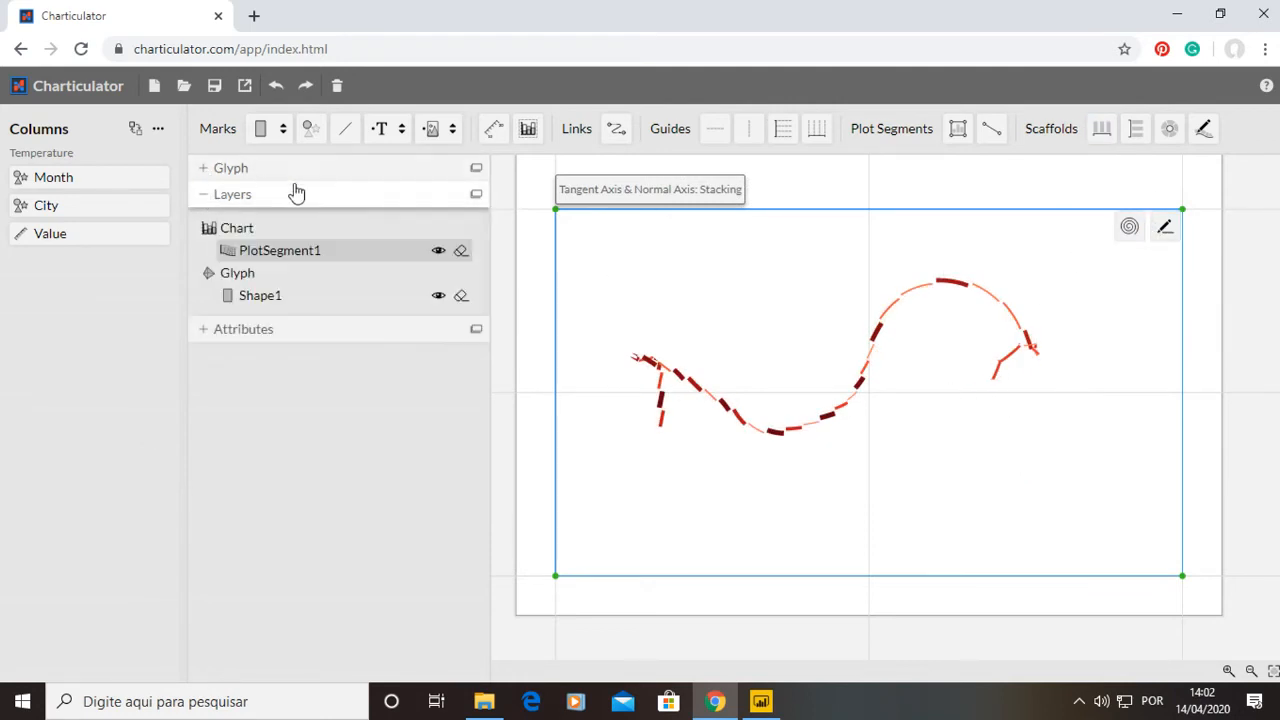
left_click(463, 251)
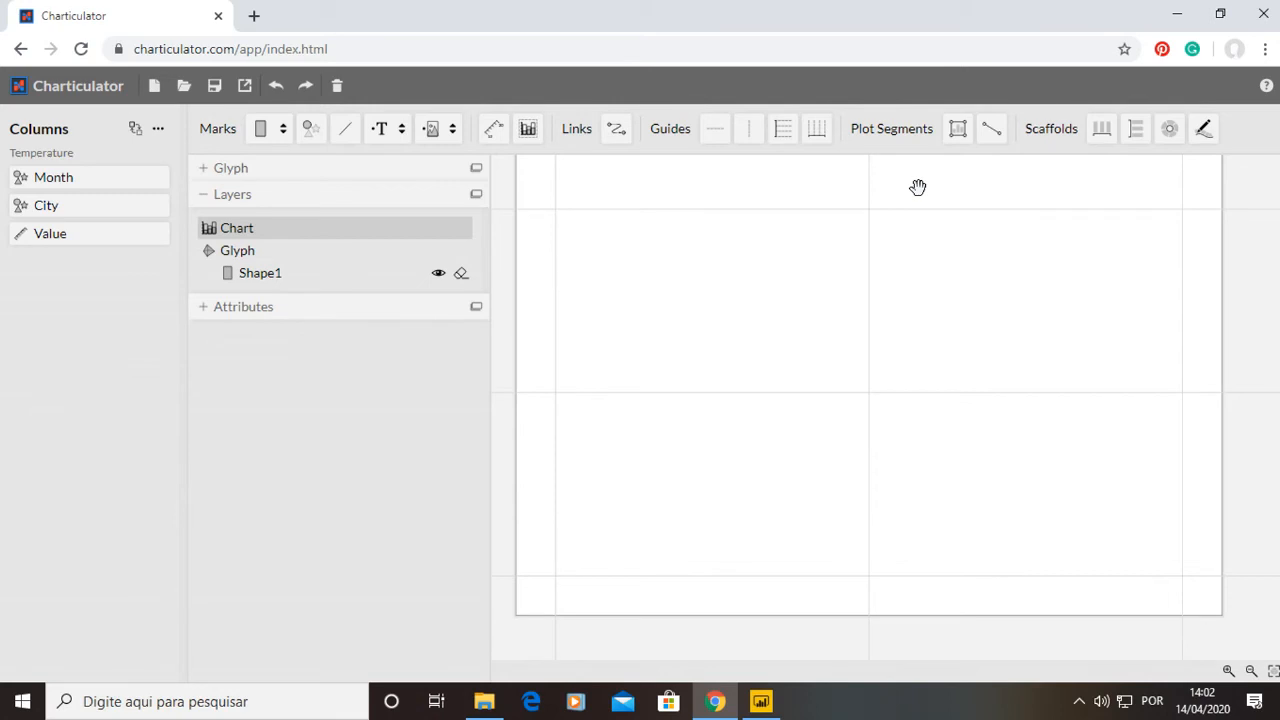
left_click(962, 138)
left_click_drag(558, 208, 1182, 576)
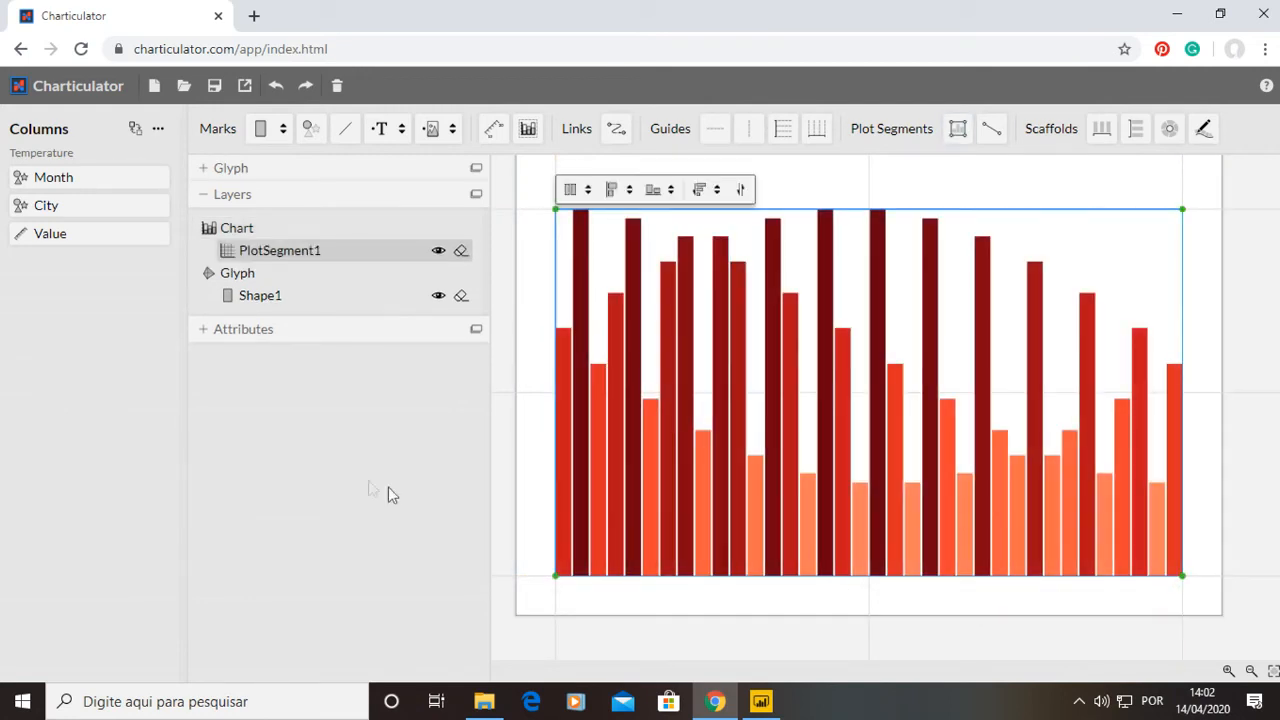
Remove the rectangle mark and bind City to the x-axis and Month to the y-axis.
left_click(460, 295)
left_click(262, 250)
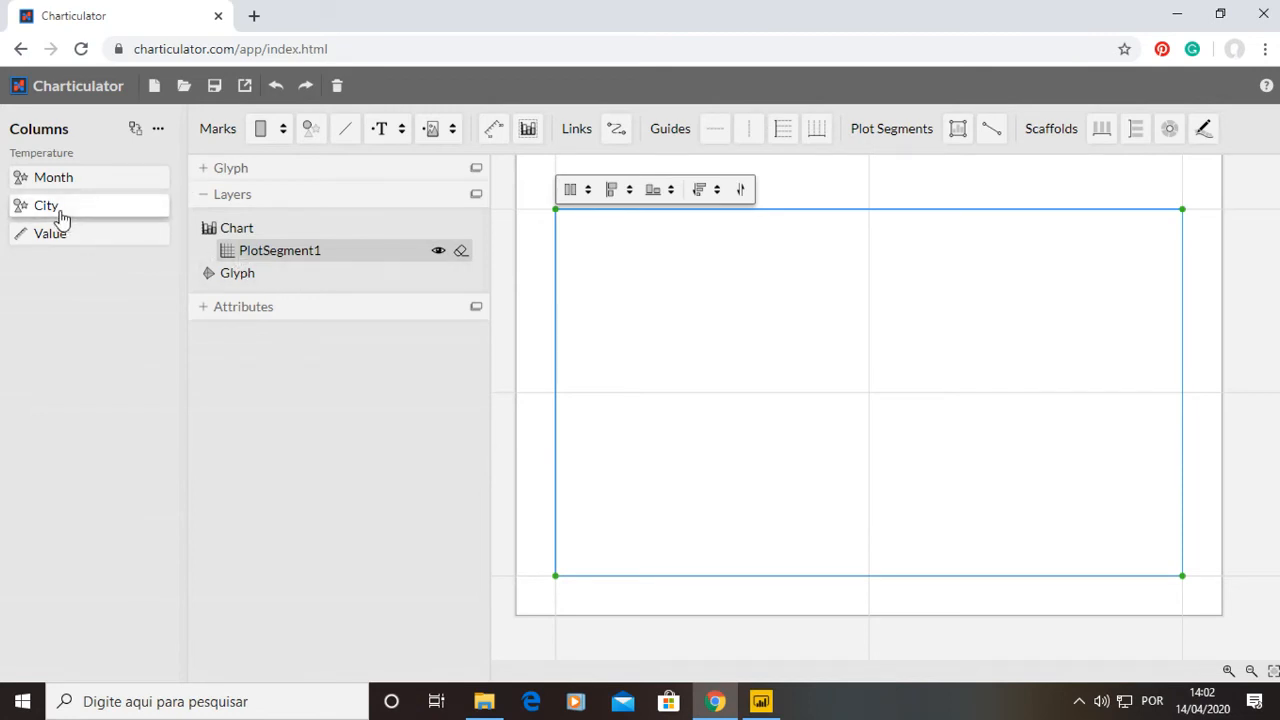
left_click_drag(64, 215, 709, 579)
left_click_drag(45, 177, 553, 373)
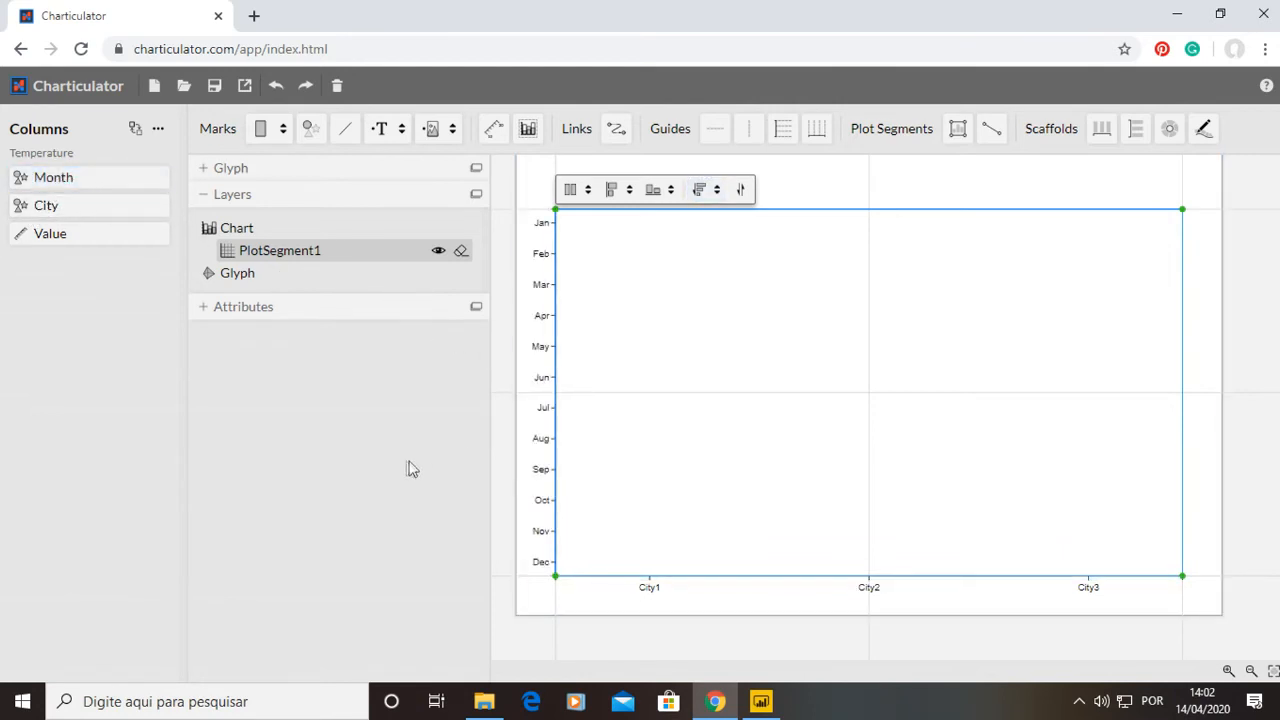
Add a rectangle mark to the glyph and open its attributes.
left_click(212, 170)
left_click_drag(261, 131, 304, 284)
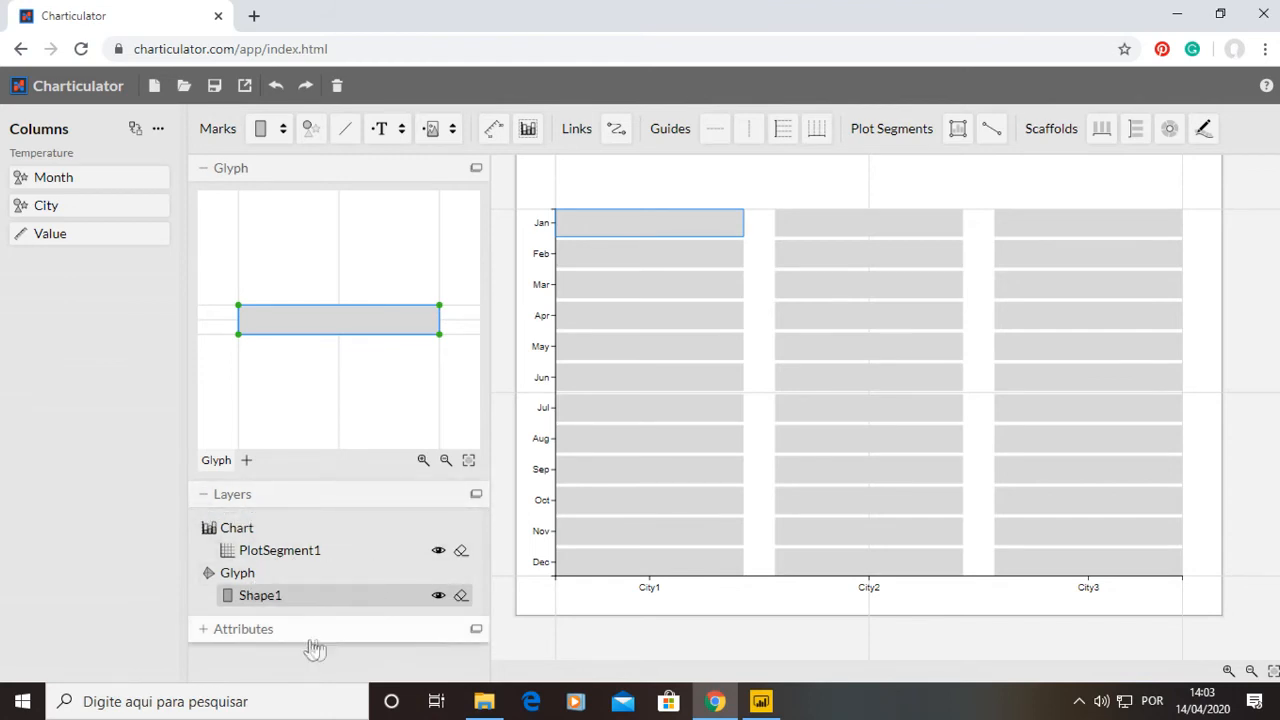
left_click(210, 494)
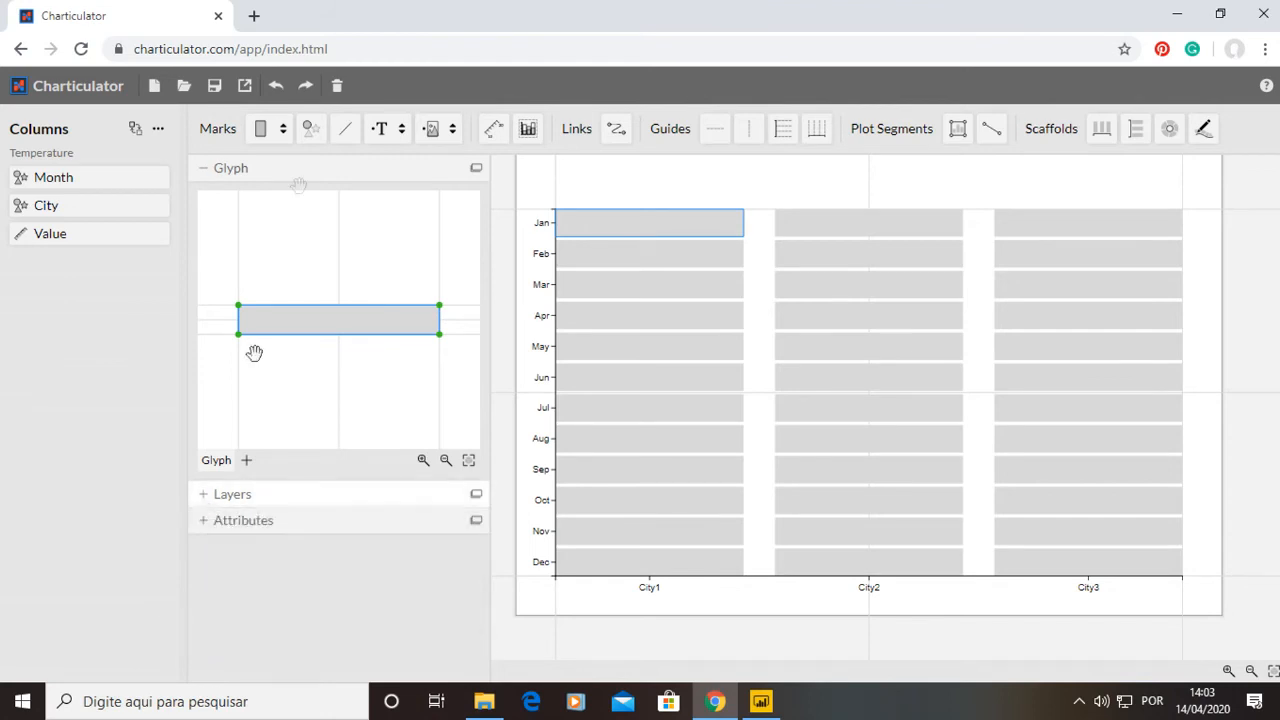
left_click(216, 170)
left_click(205, 225)
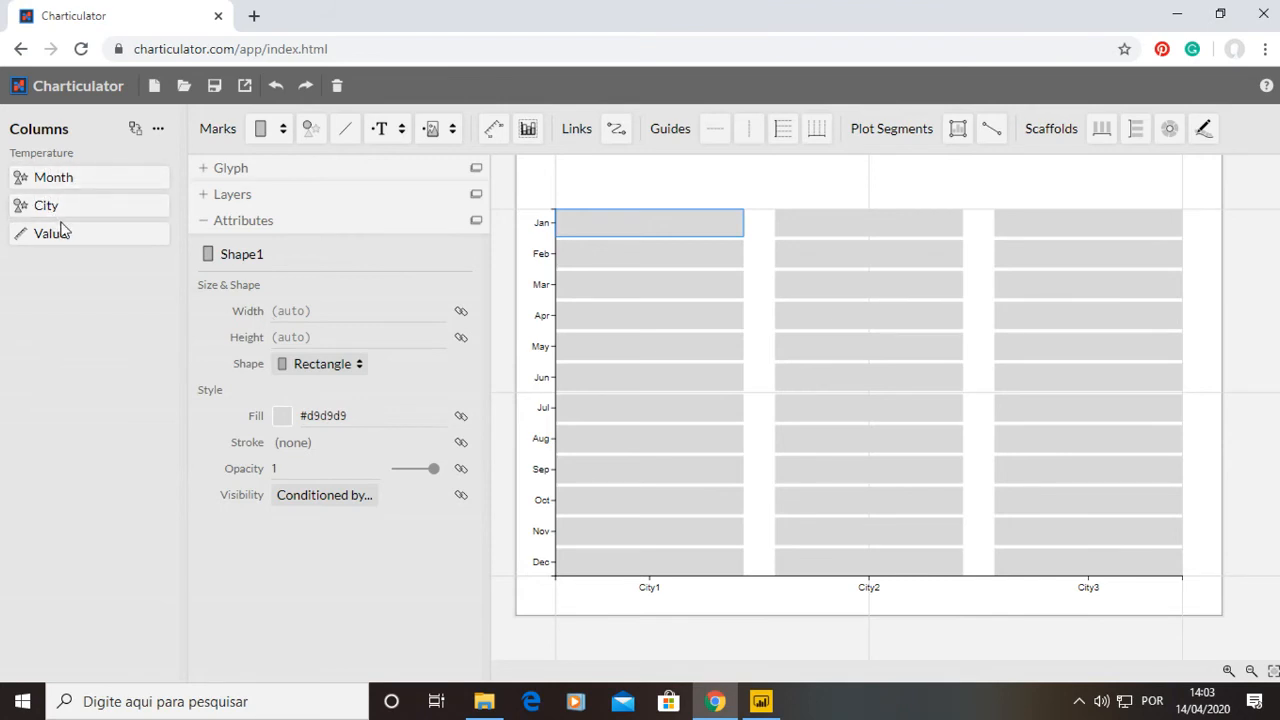
Map Value to the rectangle's width and change its aggregation to Sum.
left_click_drag(60, 244, 285, 318)
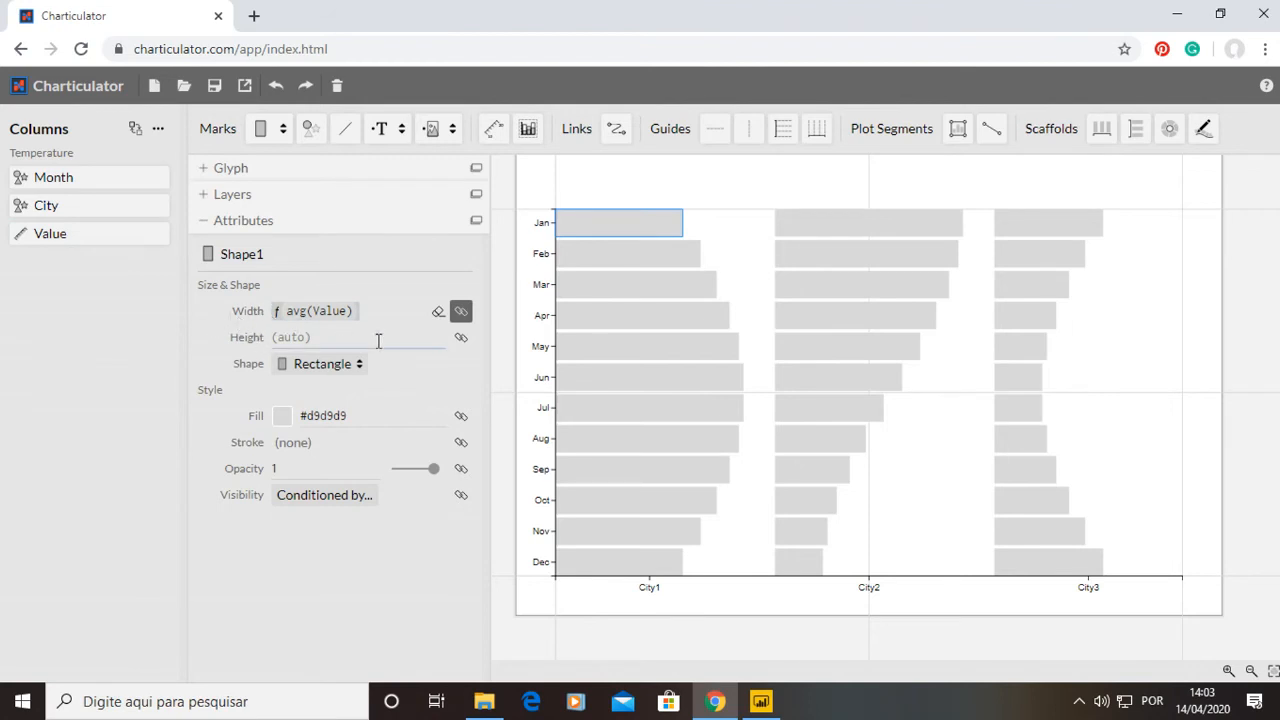
left_click(334, 318)
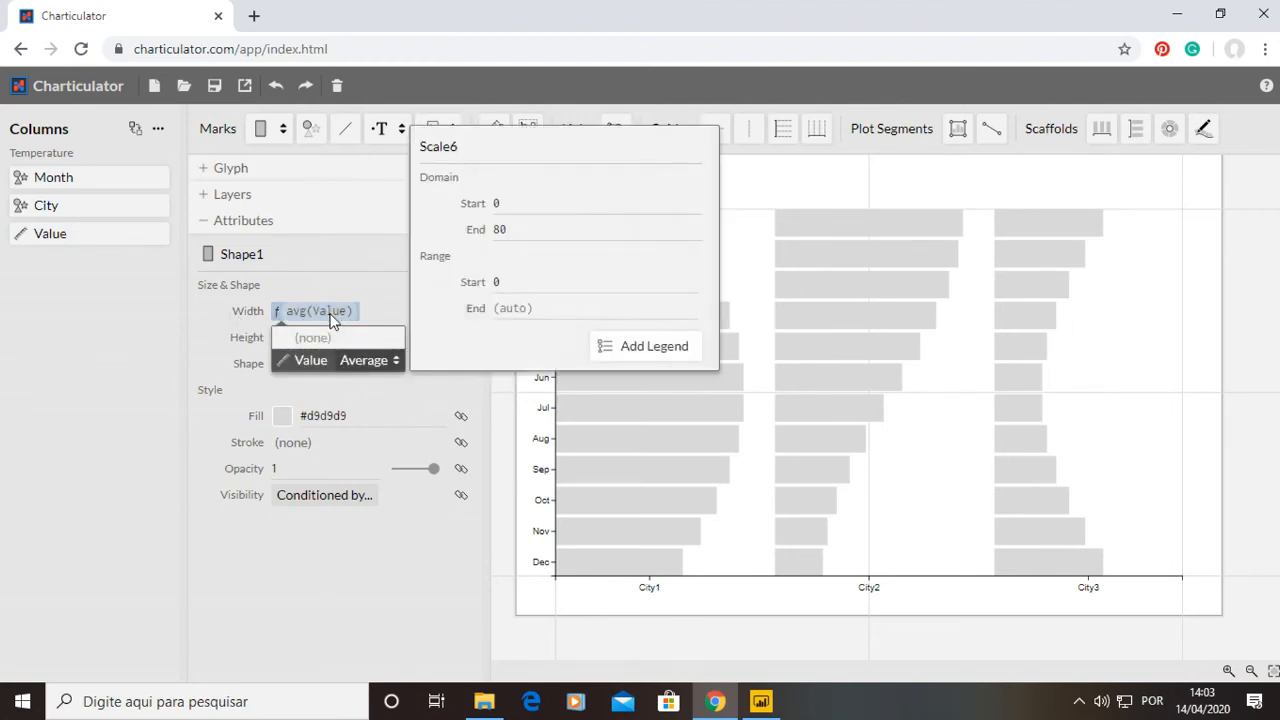
left_click(364, 368)
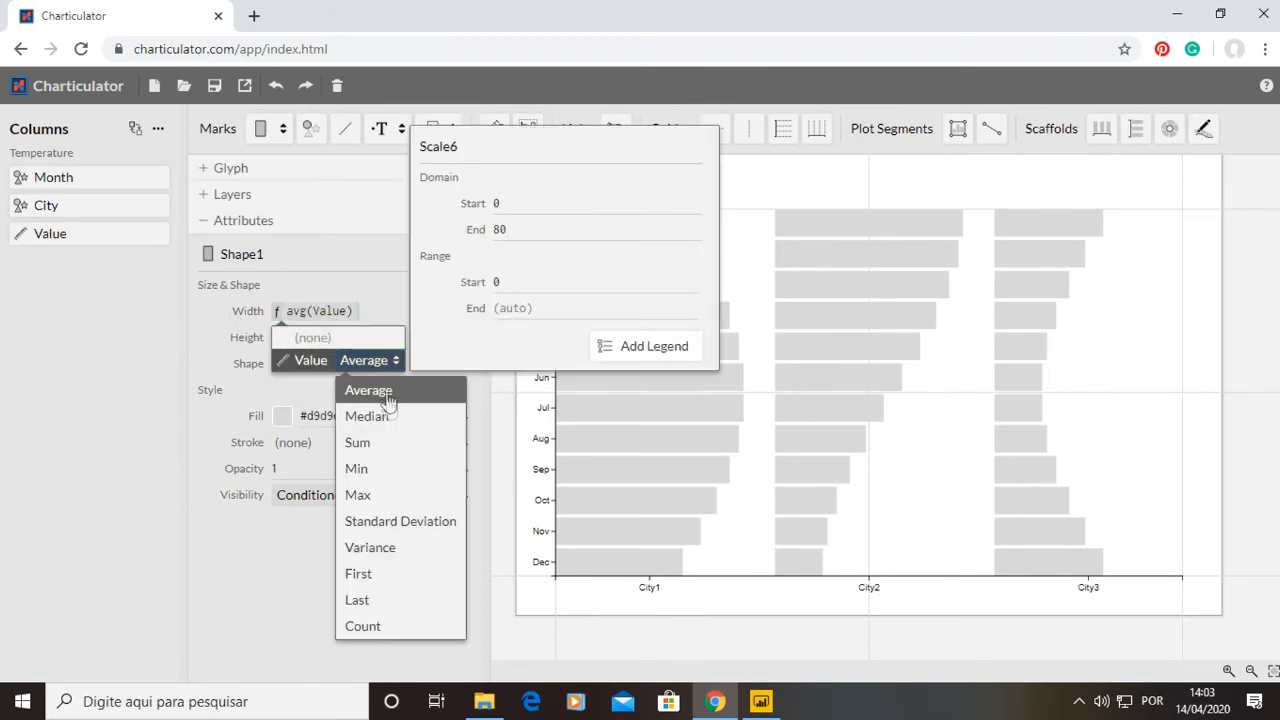
left_click(358, 443)
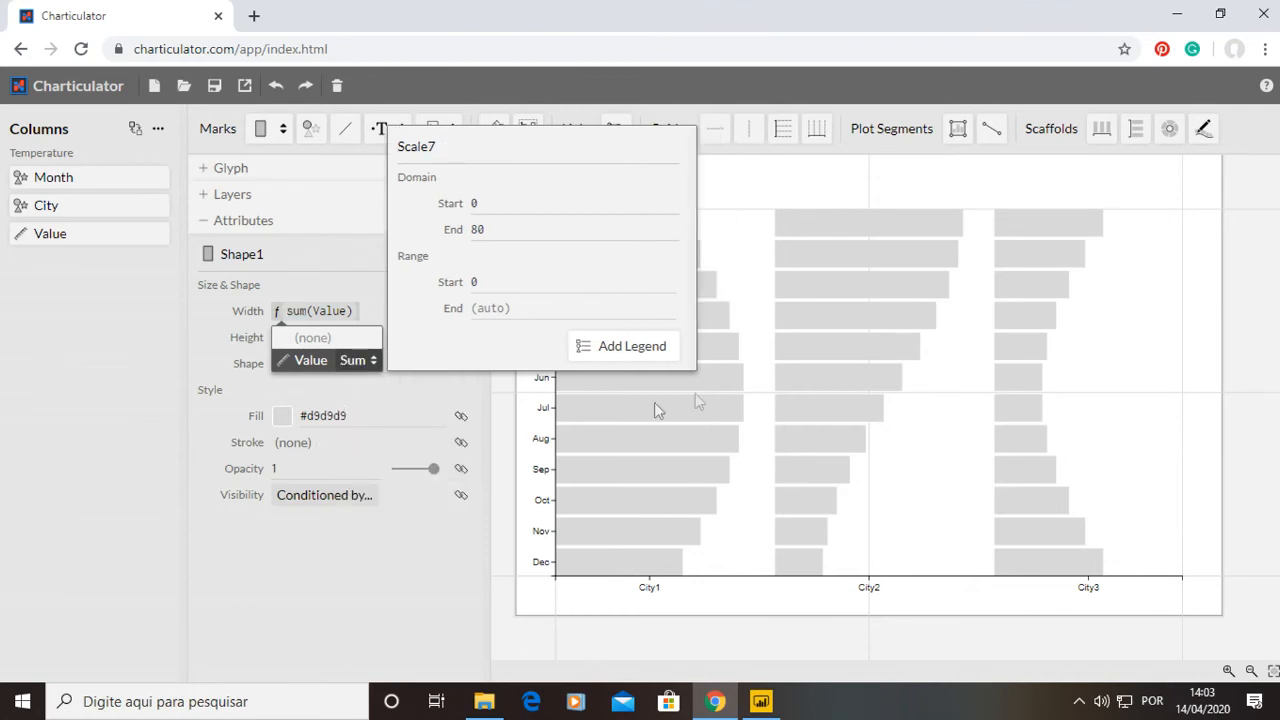
left_click(17, 428)
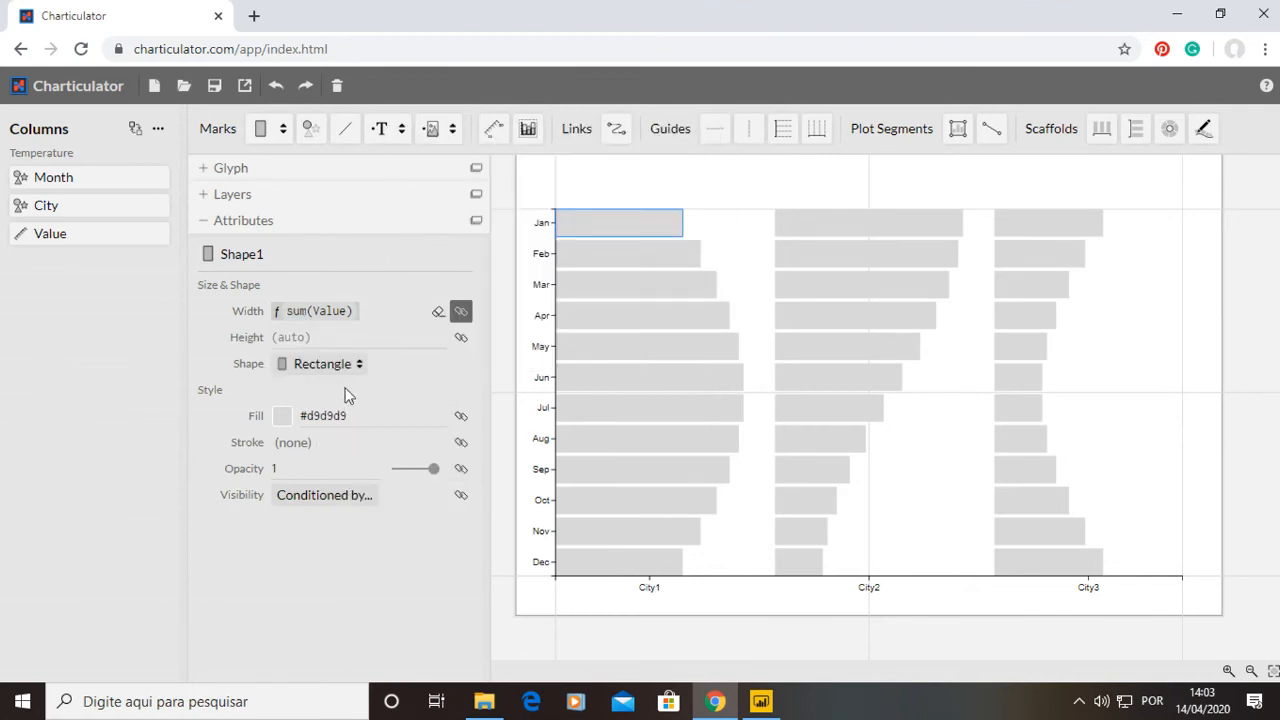
Bind Value to the rectangle's fill with Sum aggregation and apply the Reds gradient palette.
left_click_drag(72, 236, 323, 410)
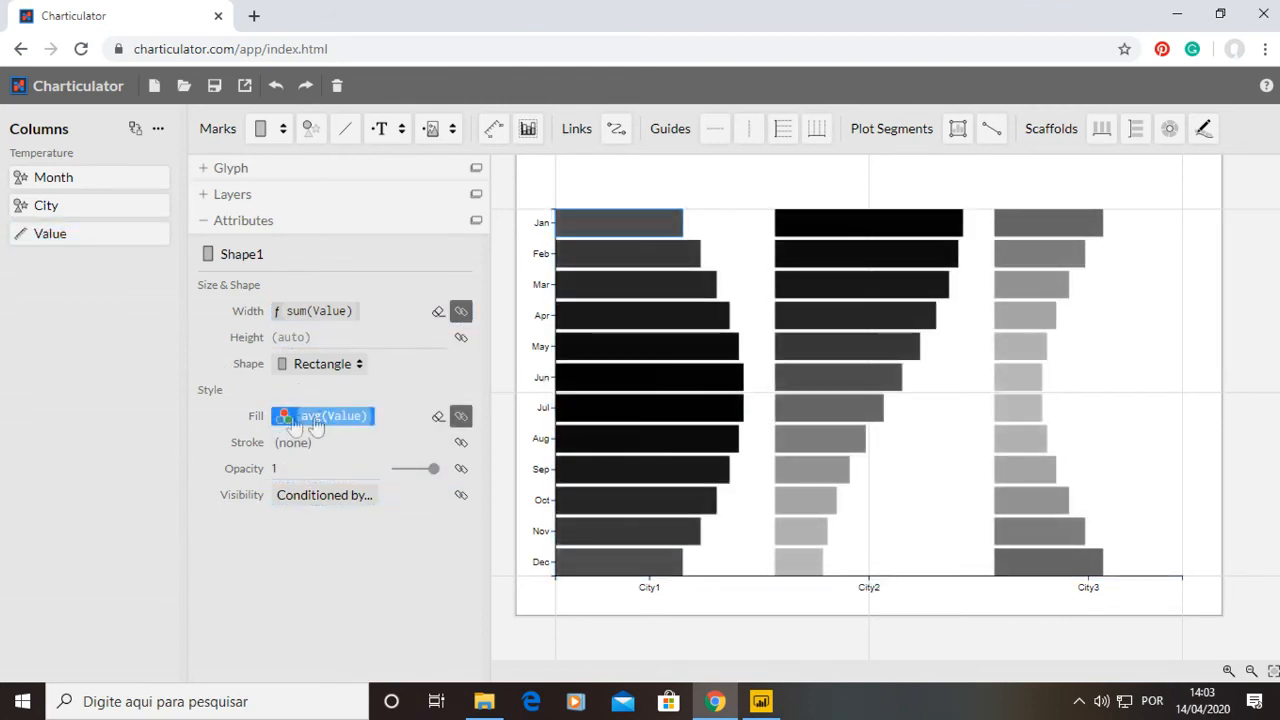
left_click(362, 416)
left_click(388, 389)
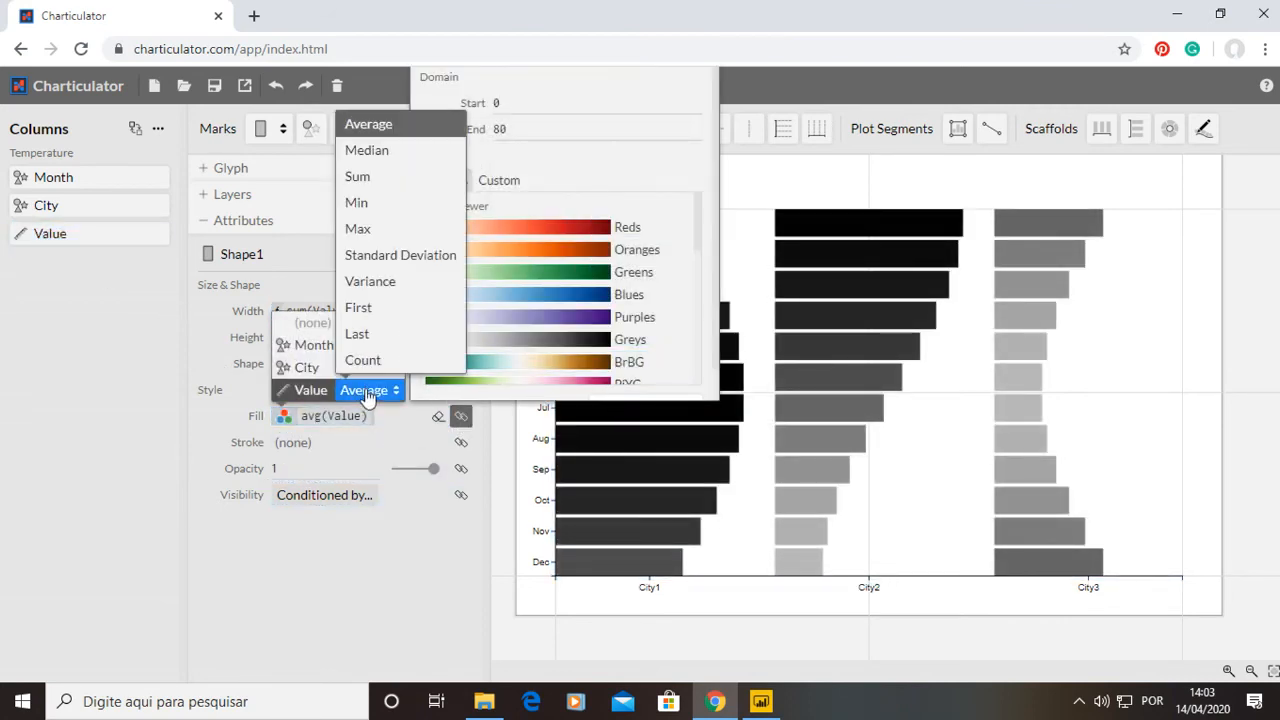
left_click(376, 176)
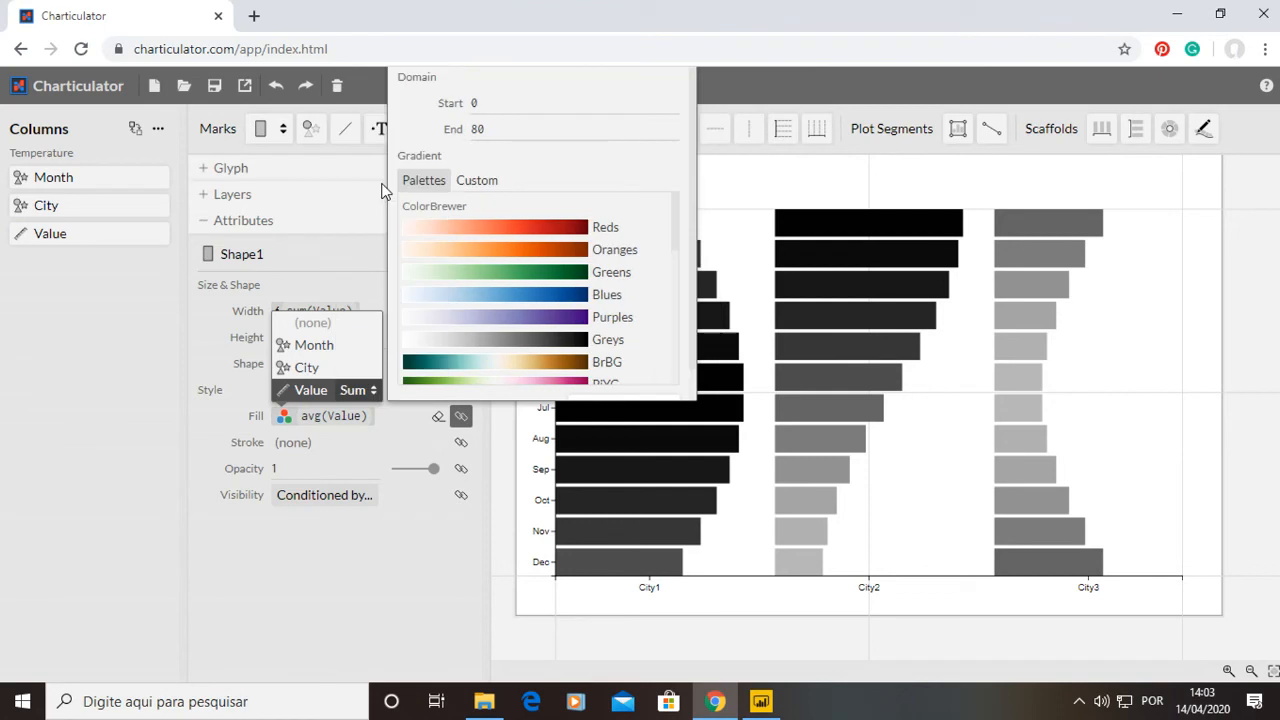
left_click(508, 232)
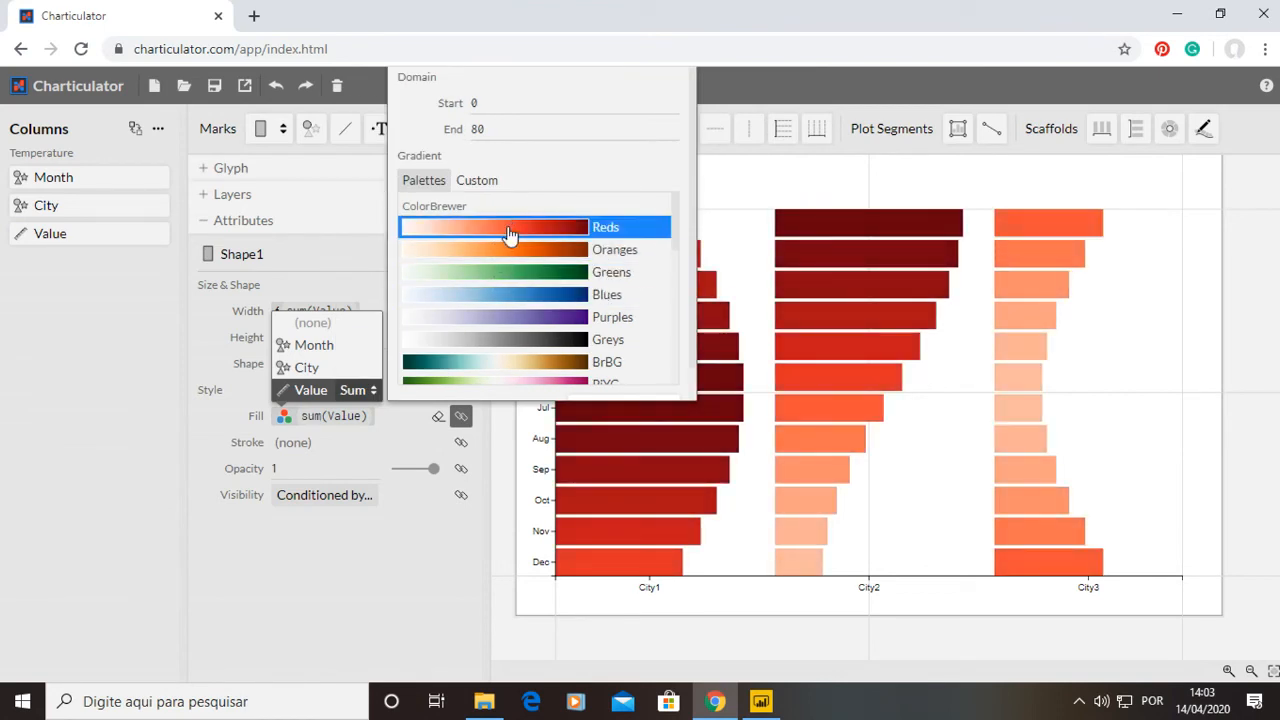
left_click(473, 184)
left_click(494, 146)
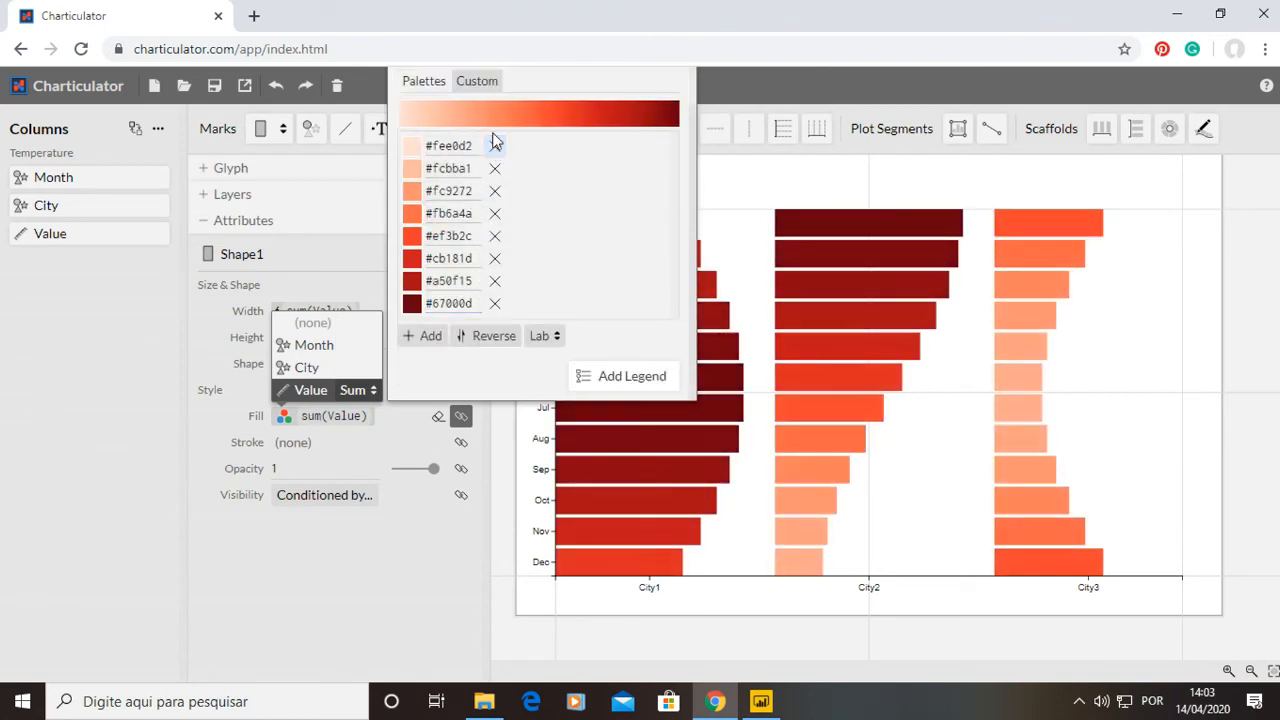
left_click(494, 146)
left_click(56, 350)
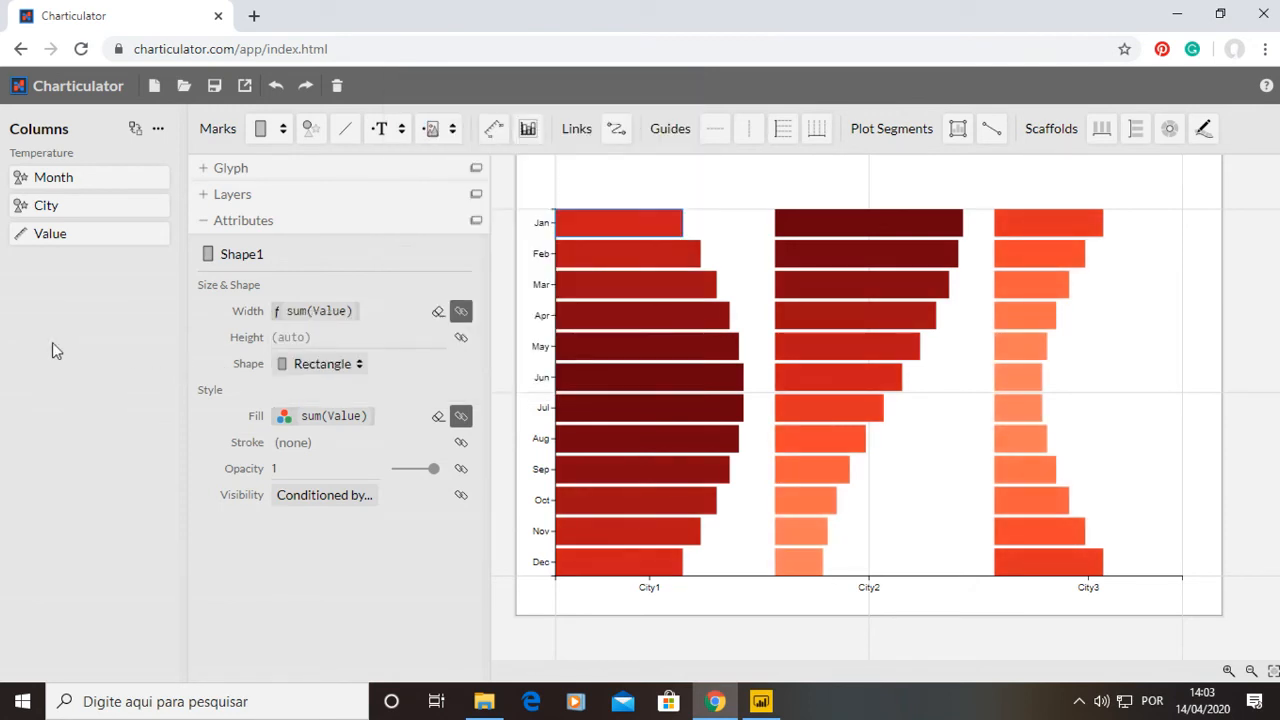
Condition the rectangle's visibility on Value with Sum aggregation and adjust its interval mode options.
left_click(323, 495)
left_click(311, 476)
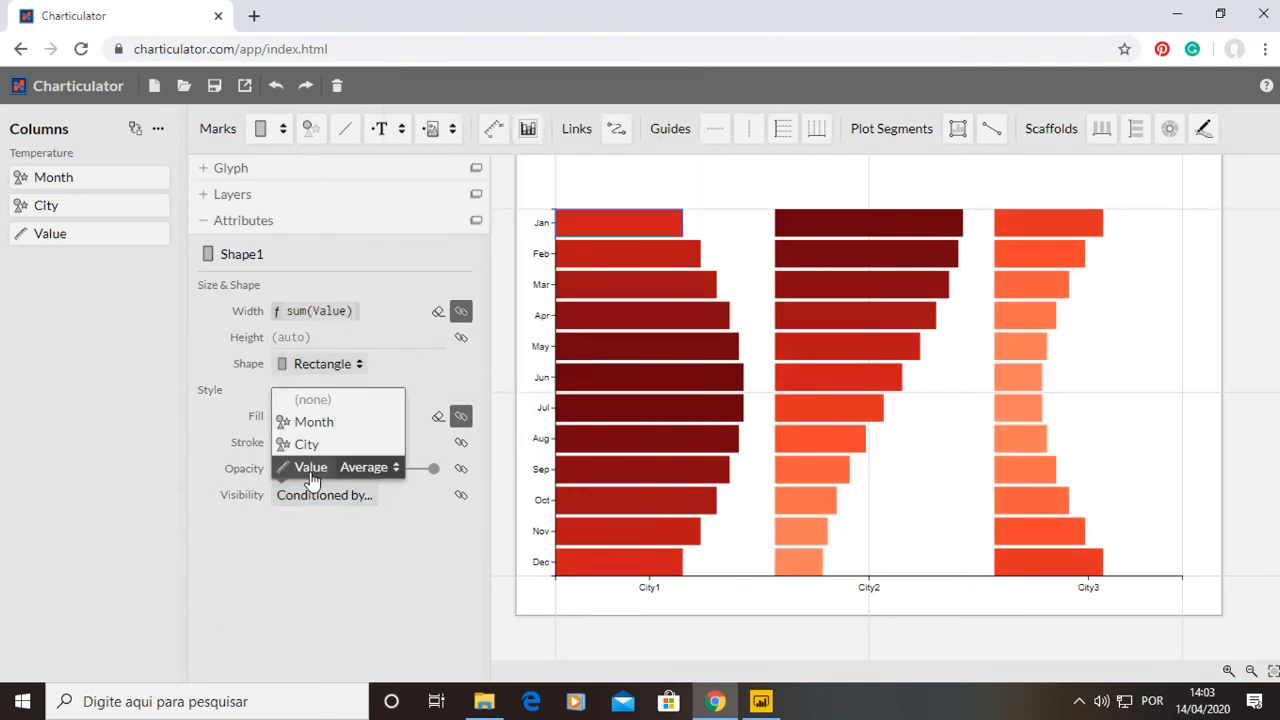
left_click(366, 467)
left_click(380, 256)
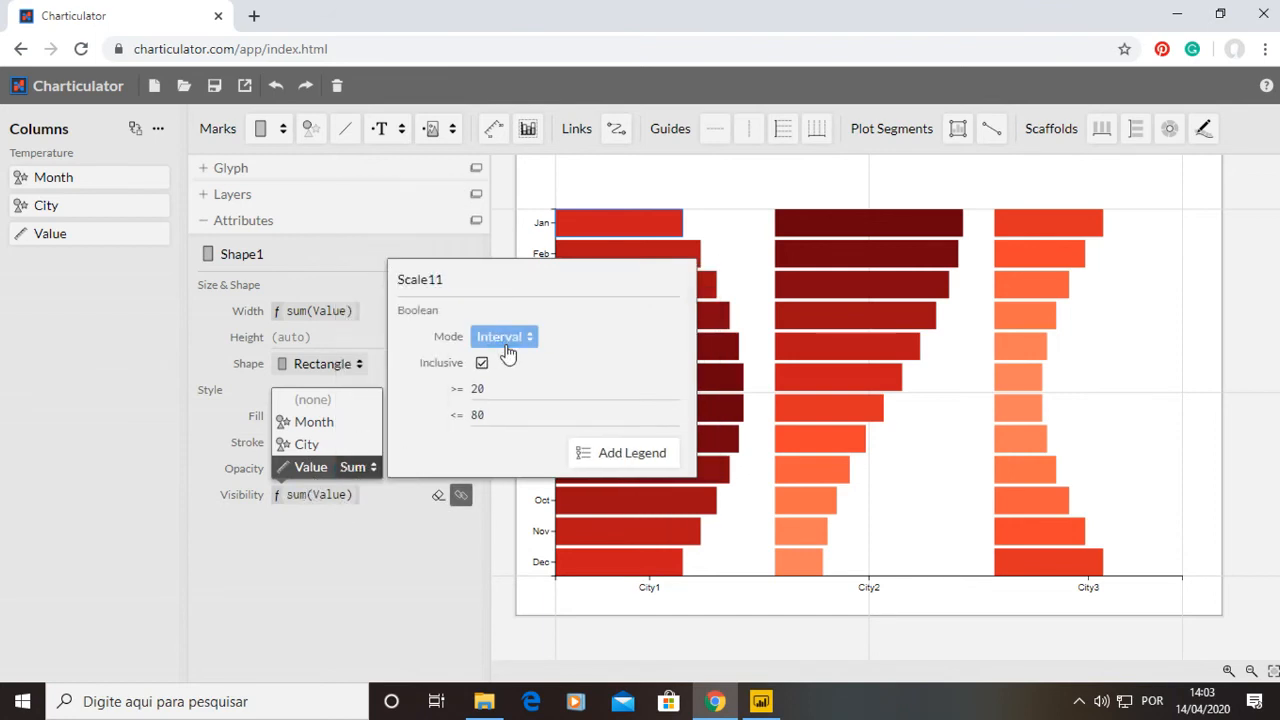
left_click(503, 337)
left_click(504, 367)
left_click(519, 409)
left_click(397, 551)
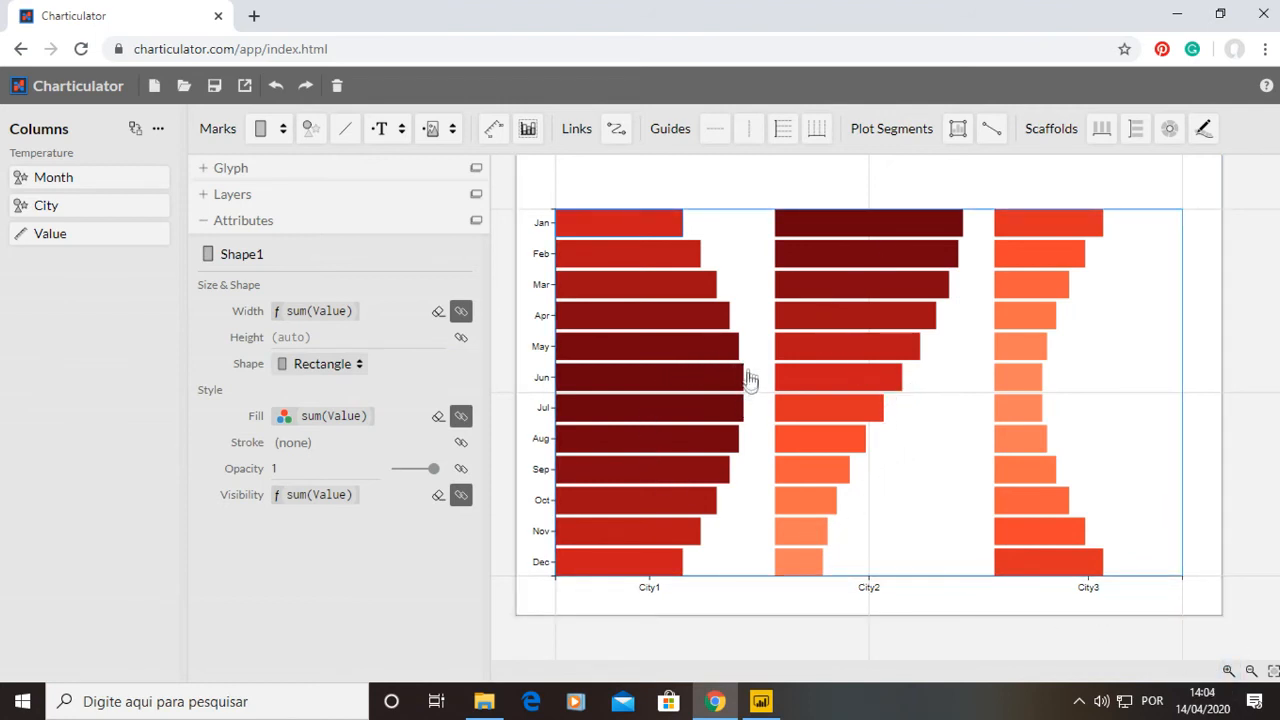
Open the export options and choose Power BI Custom Visual.
left_click(207, 221)
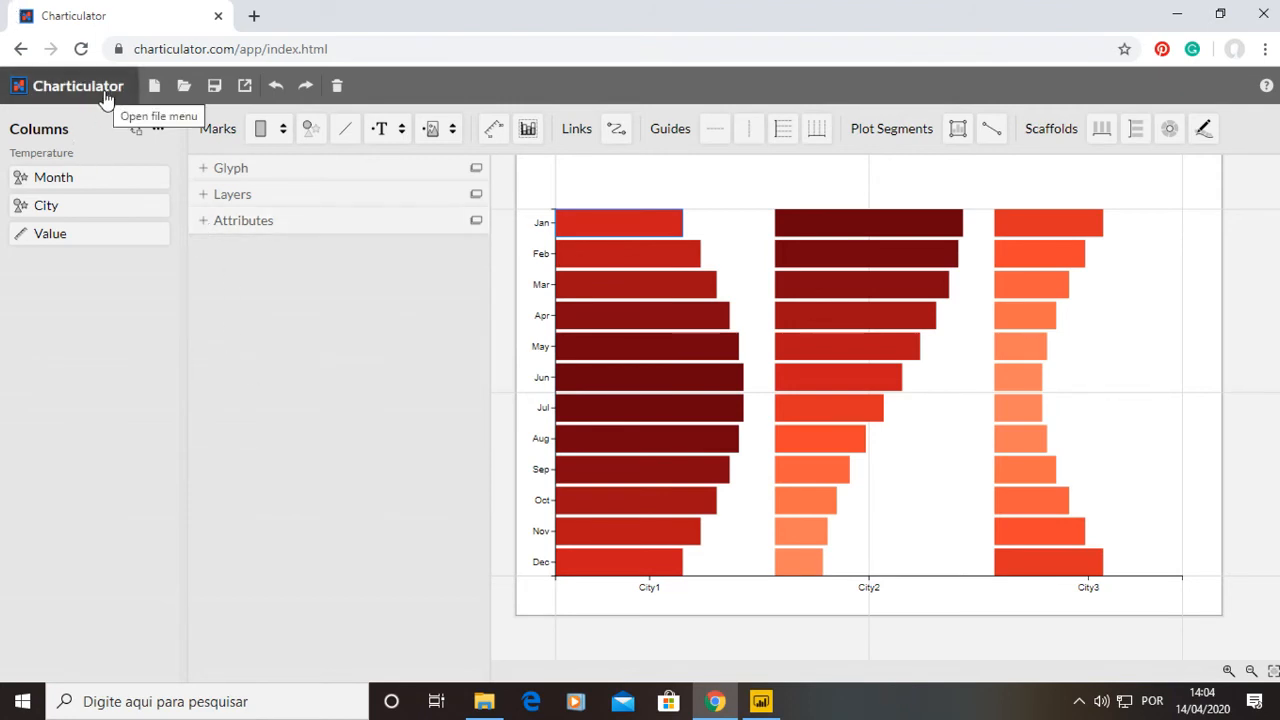
left_click(252, 88)
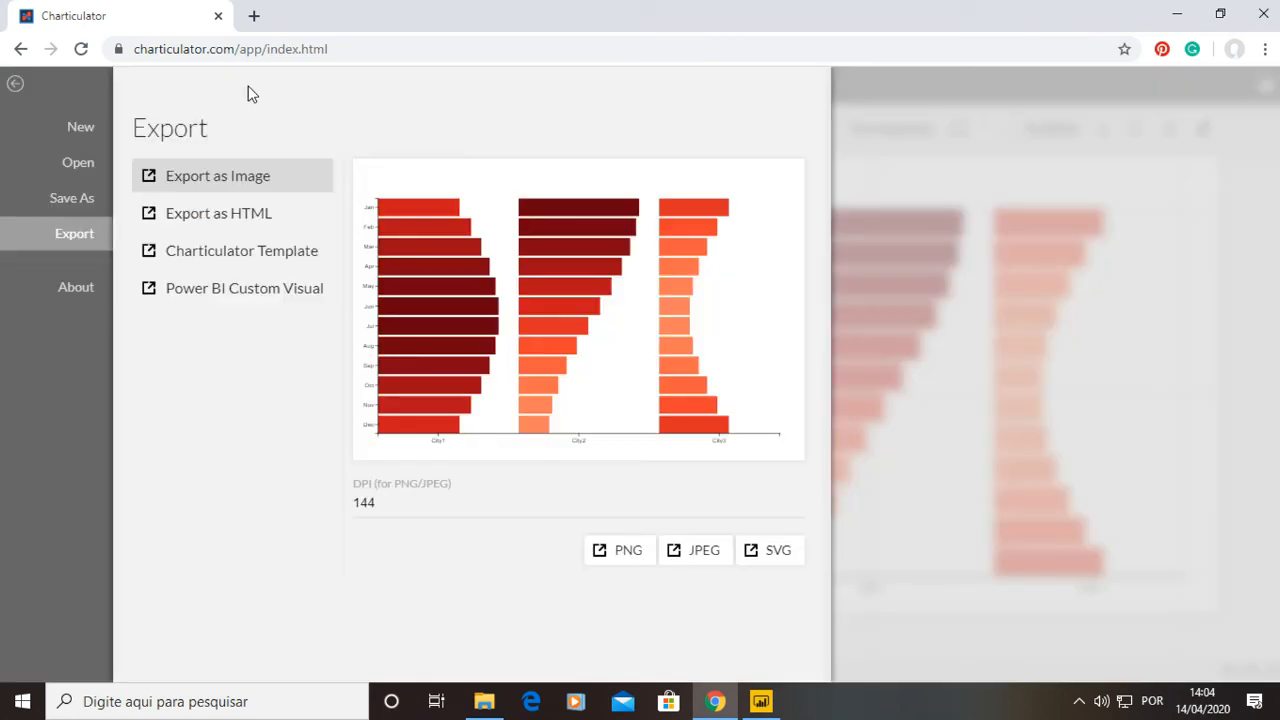
left_click(197, 305)
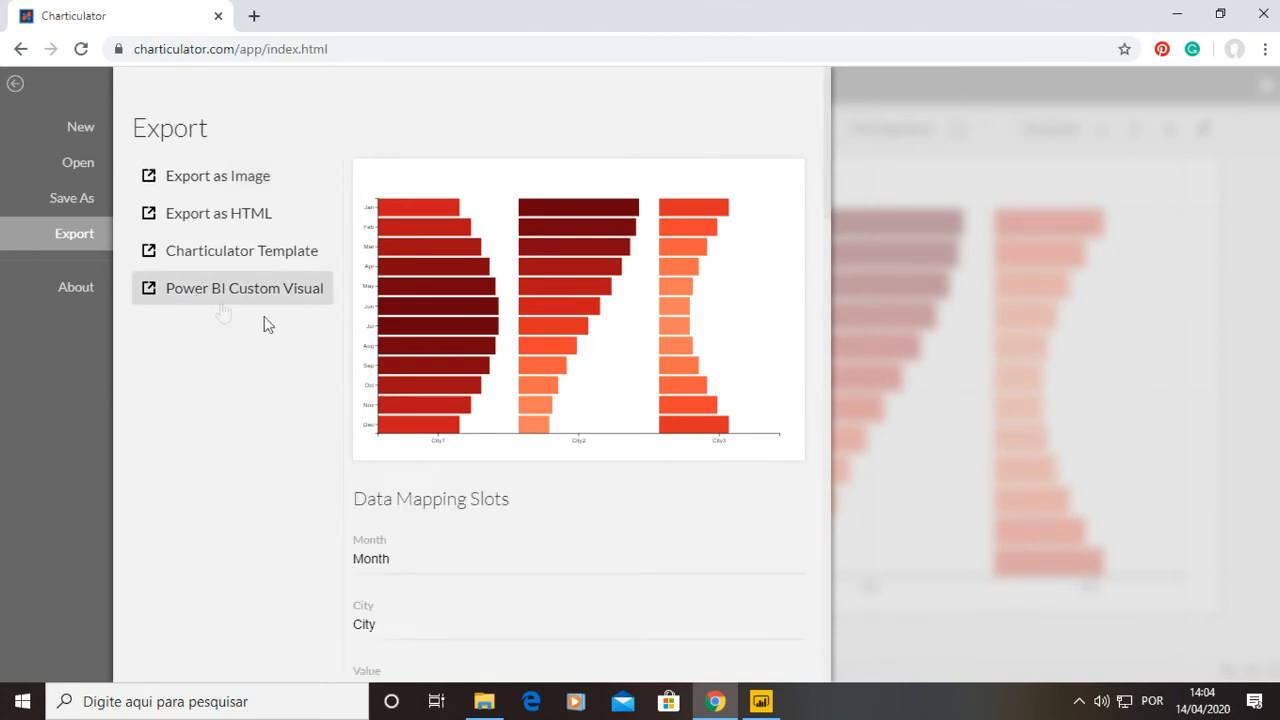
scroll(417, 546, "down", 2)
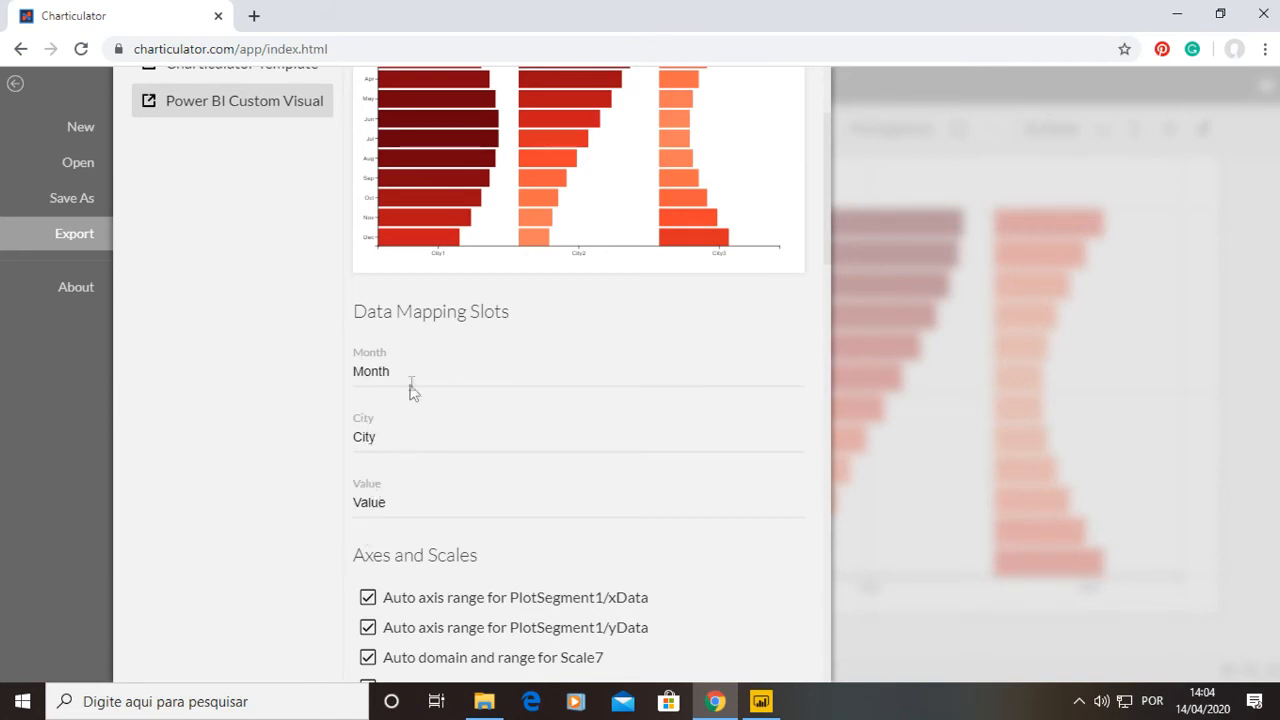
Rename the data mapping slots Month, City and Value to Eixo Y, Eixo X and Valor.
left_click(404, 381)
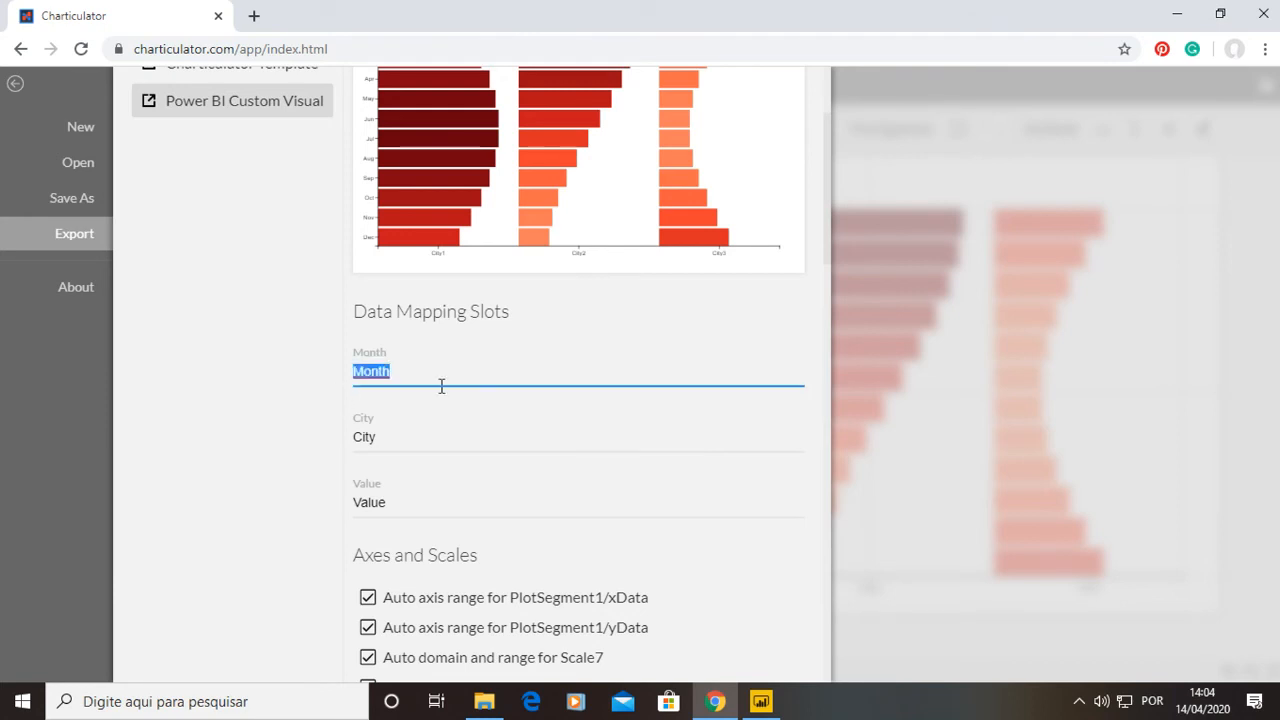
scroll(491, 380, "up", 2)
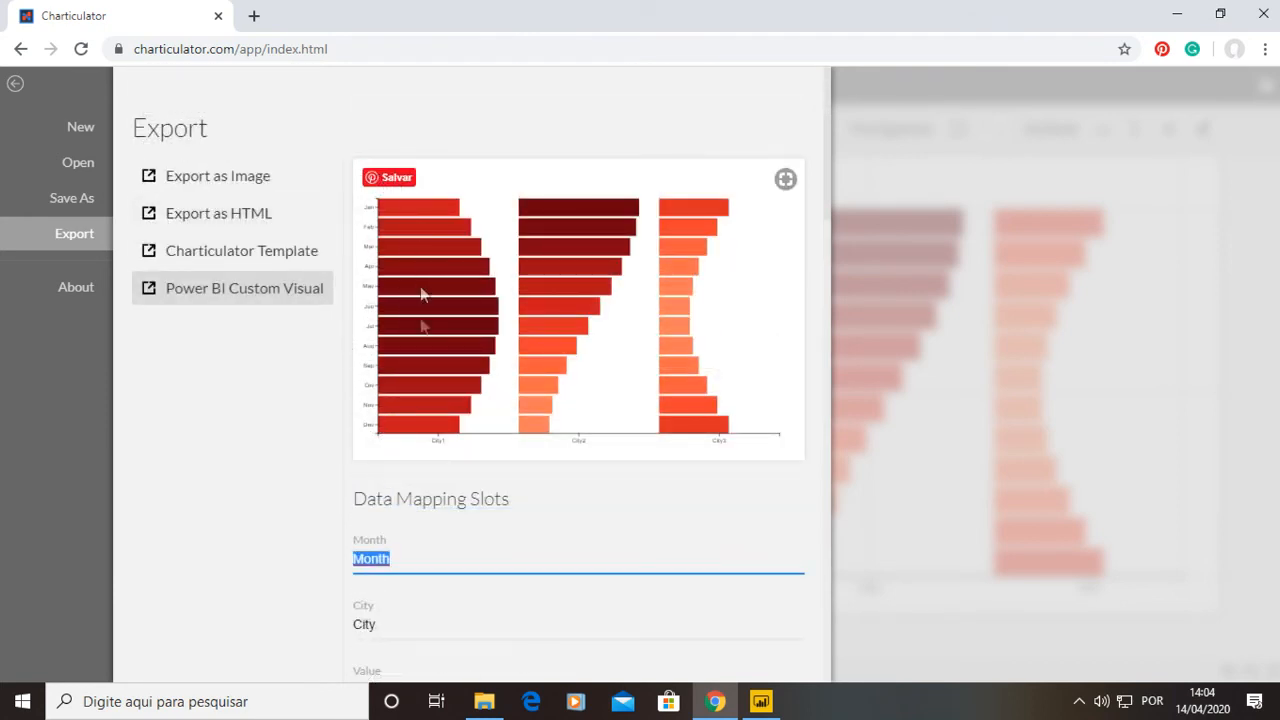
type("Eixo Y")
left_click(420, 634)
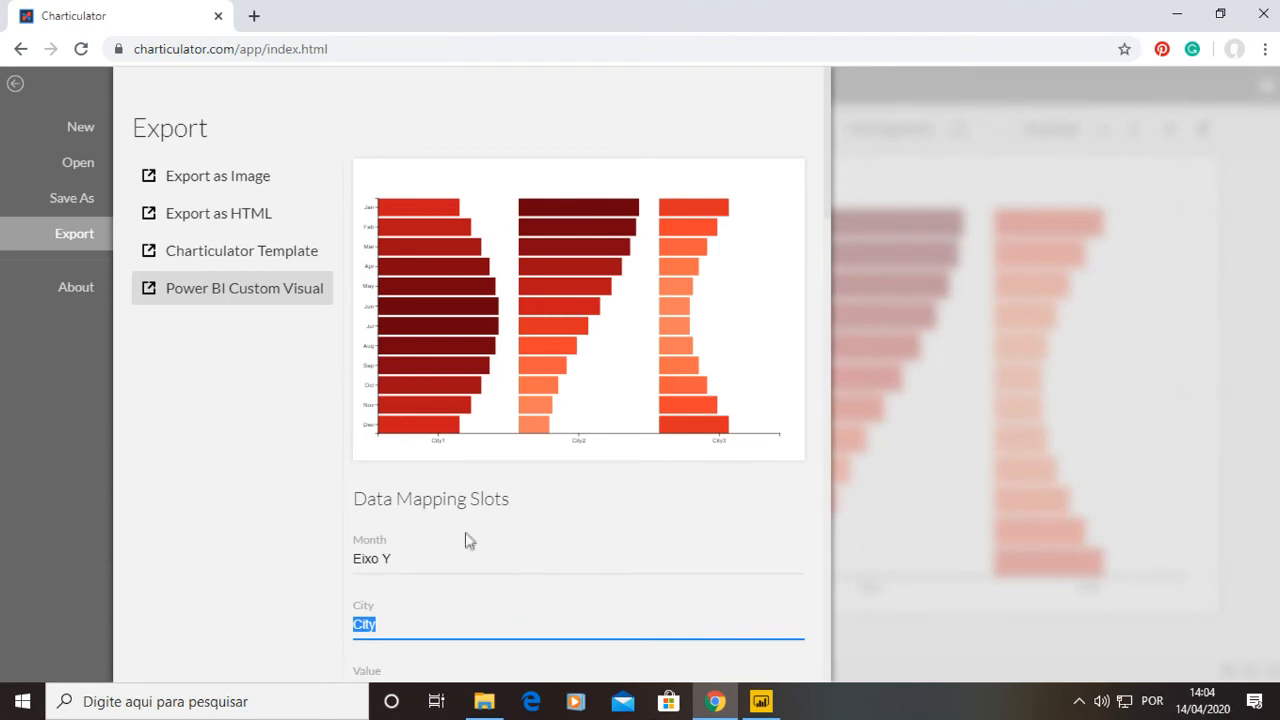
scroll(503, 456, "down", 1)
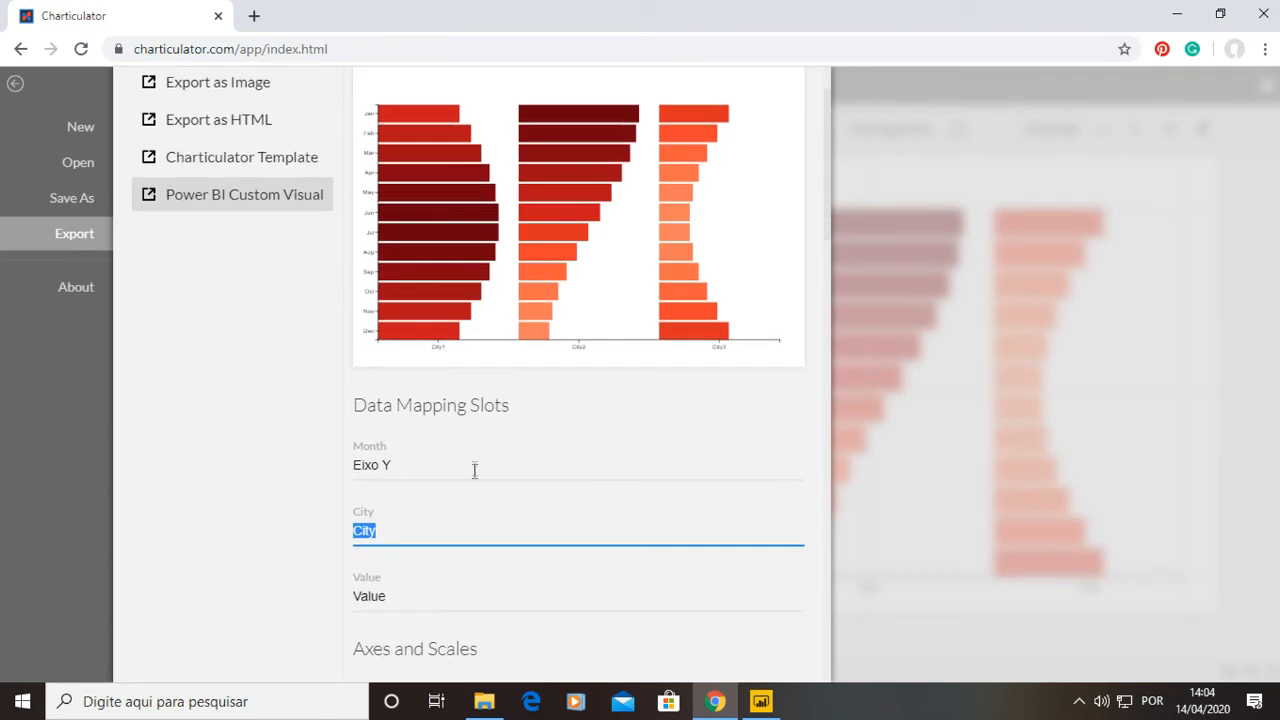
type("C")
key("Tab")
type("Valor")
left_click(350, 497)
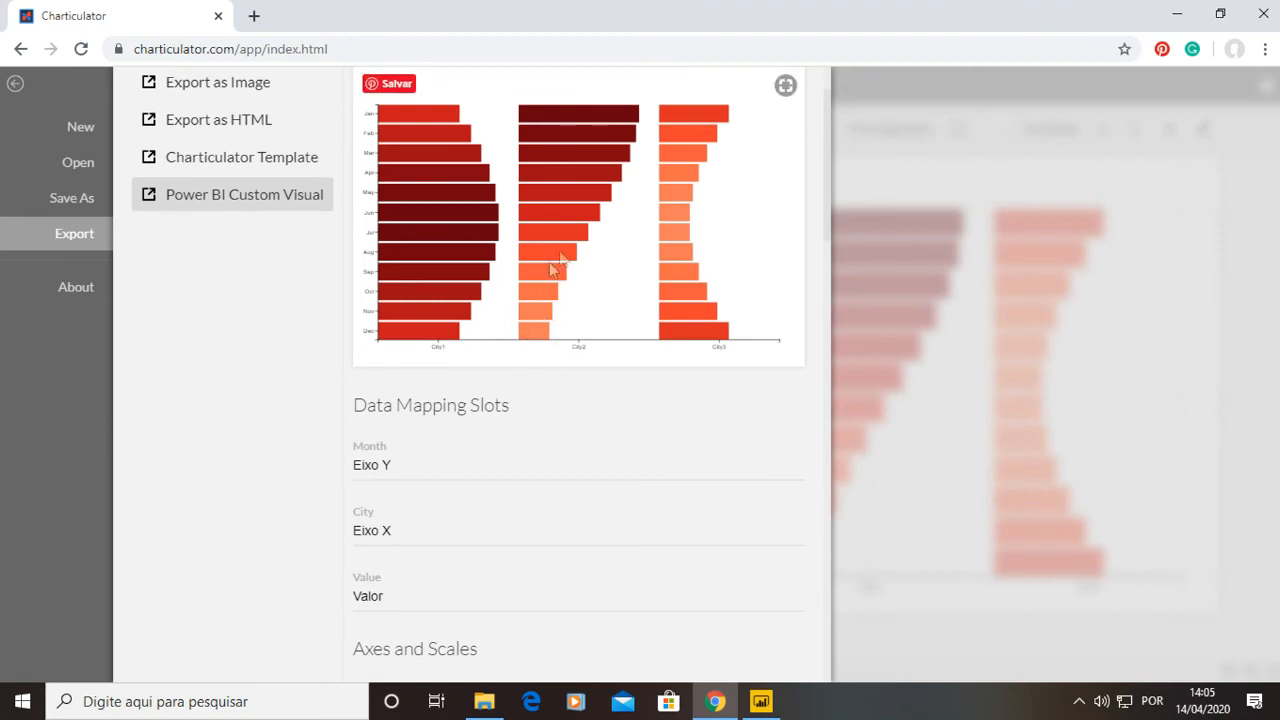
Export the chart as a Power BI custom visual file named Novo Visual to the desktop.
scroll(567, 262, "down", 6)
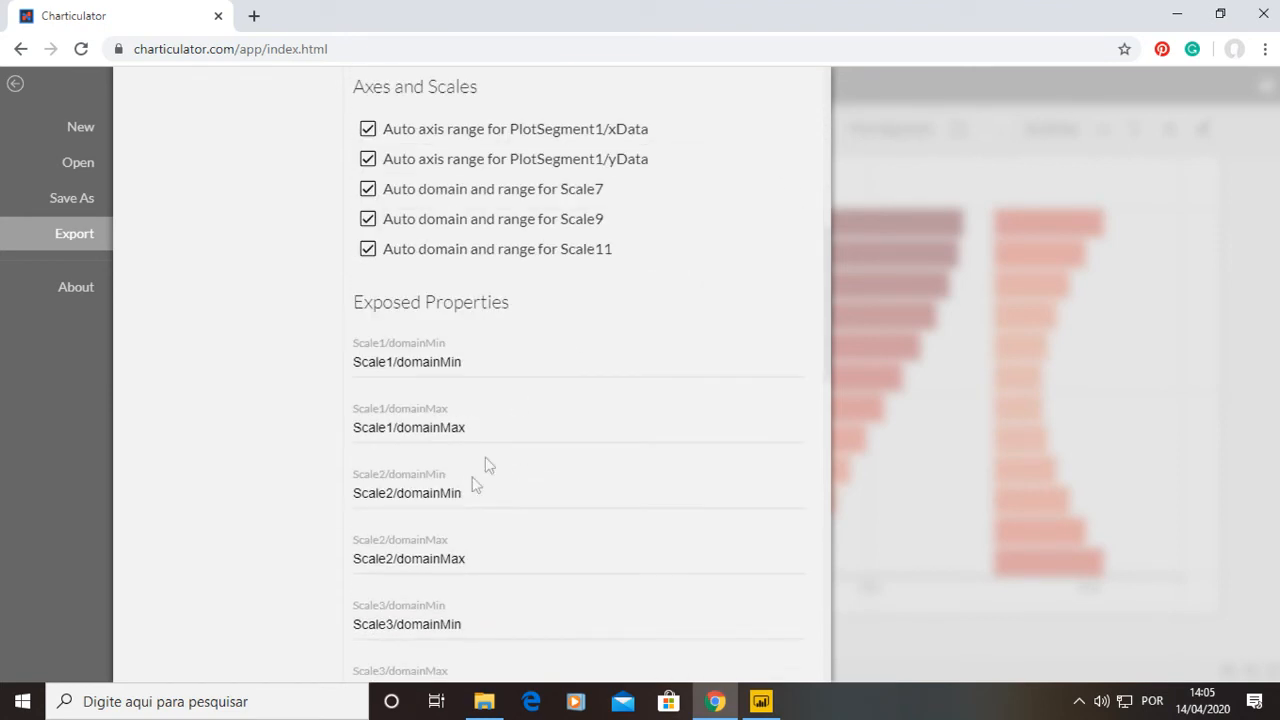
scroll(453, 472, "down", 12)
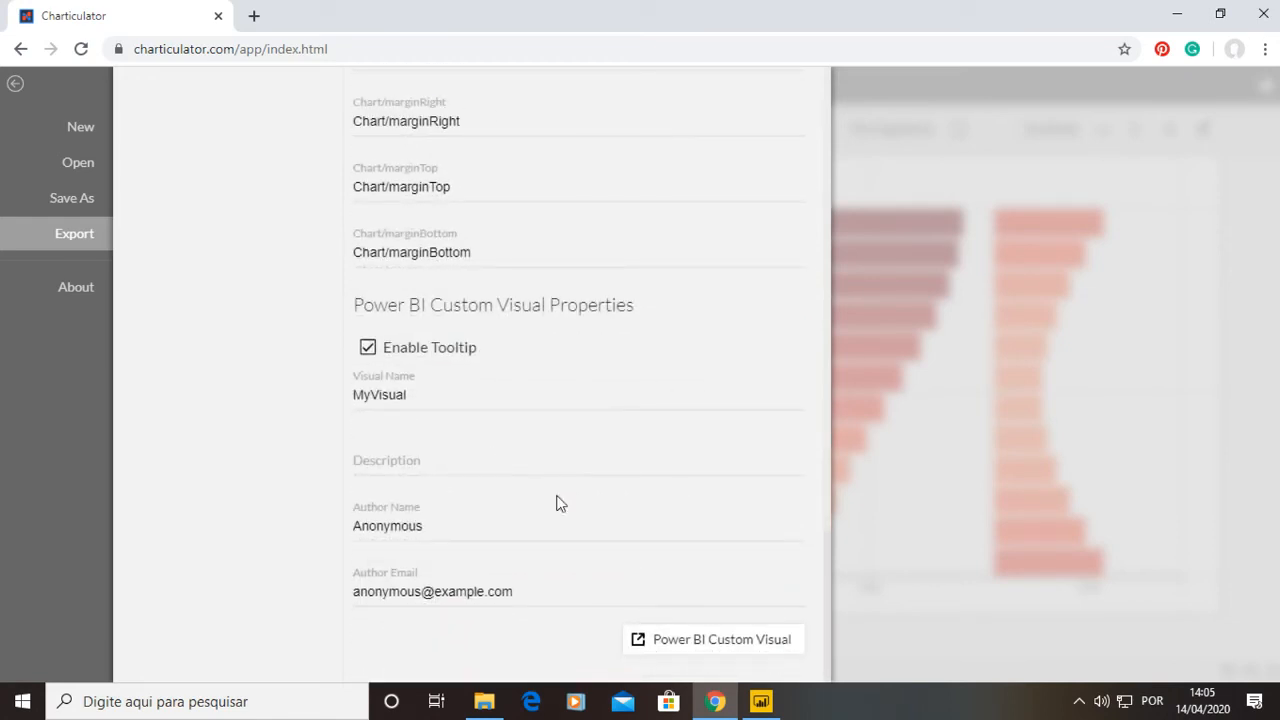
left_click(639, 647)
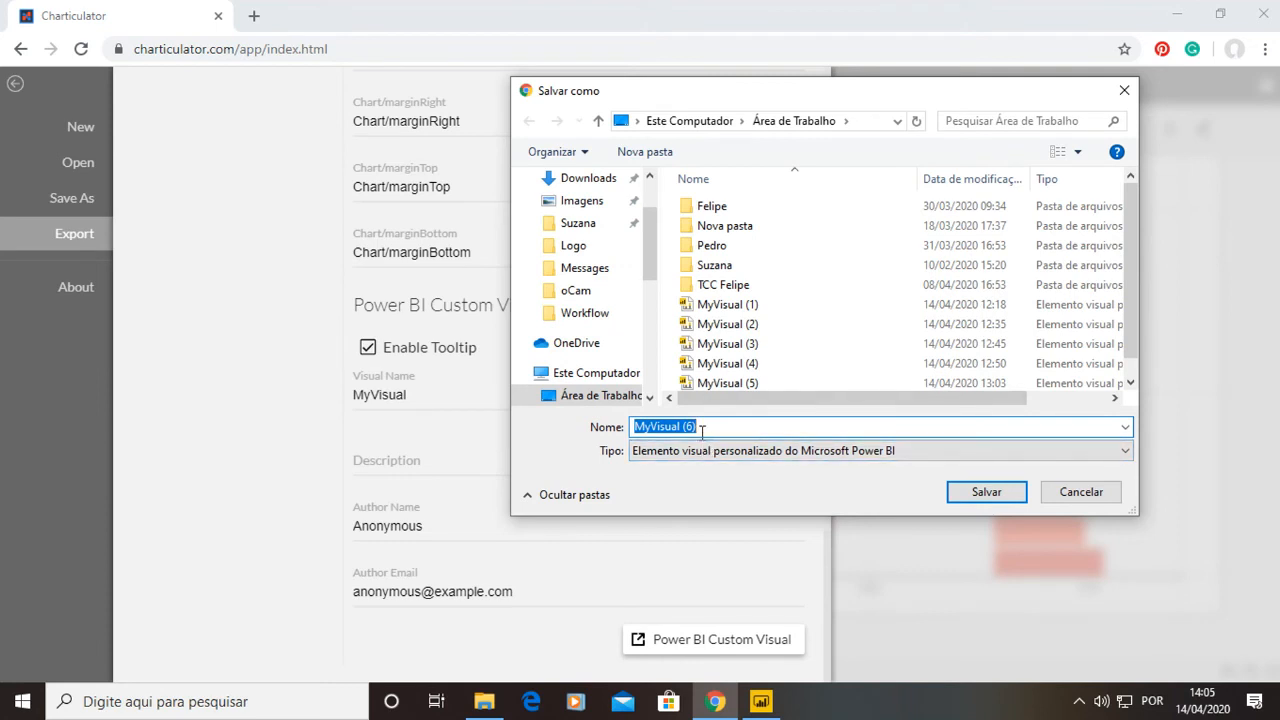
type("N")
key("BackSpace")
type("Novo Vi")
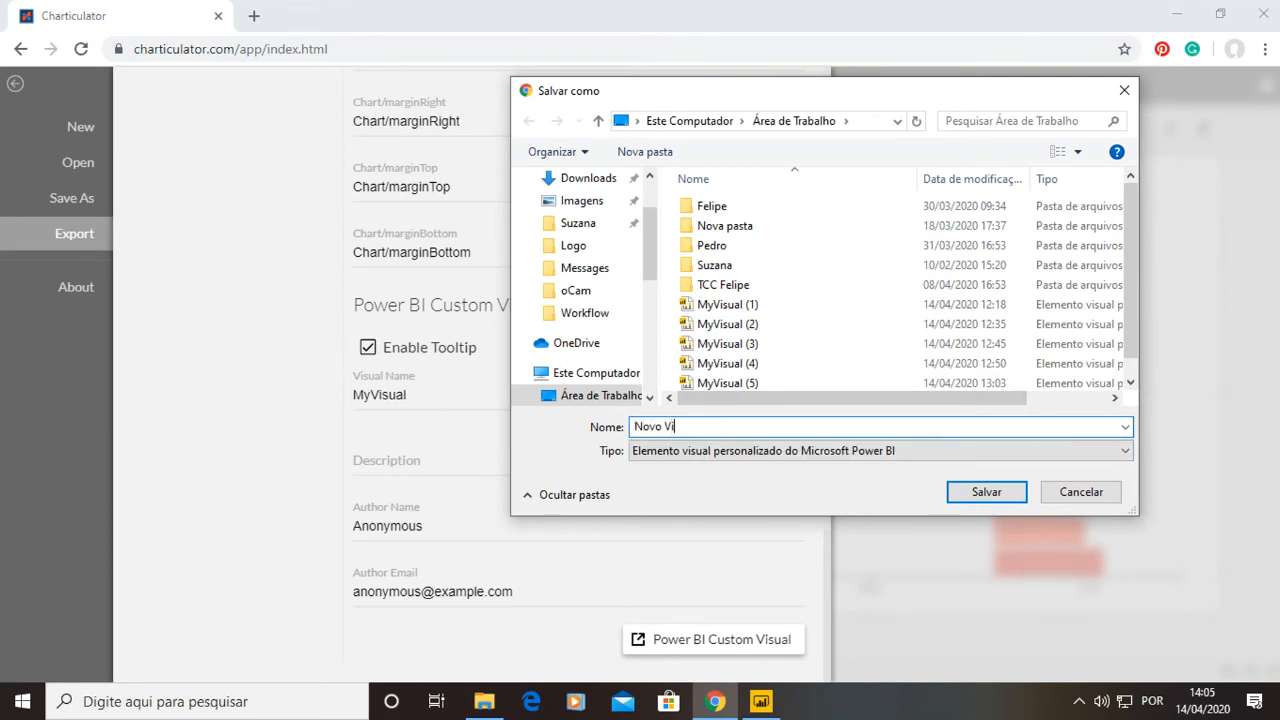
left_click(986, 491)
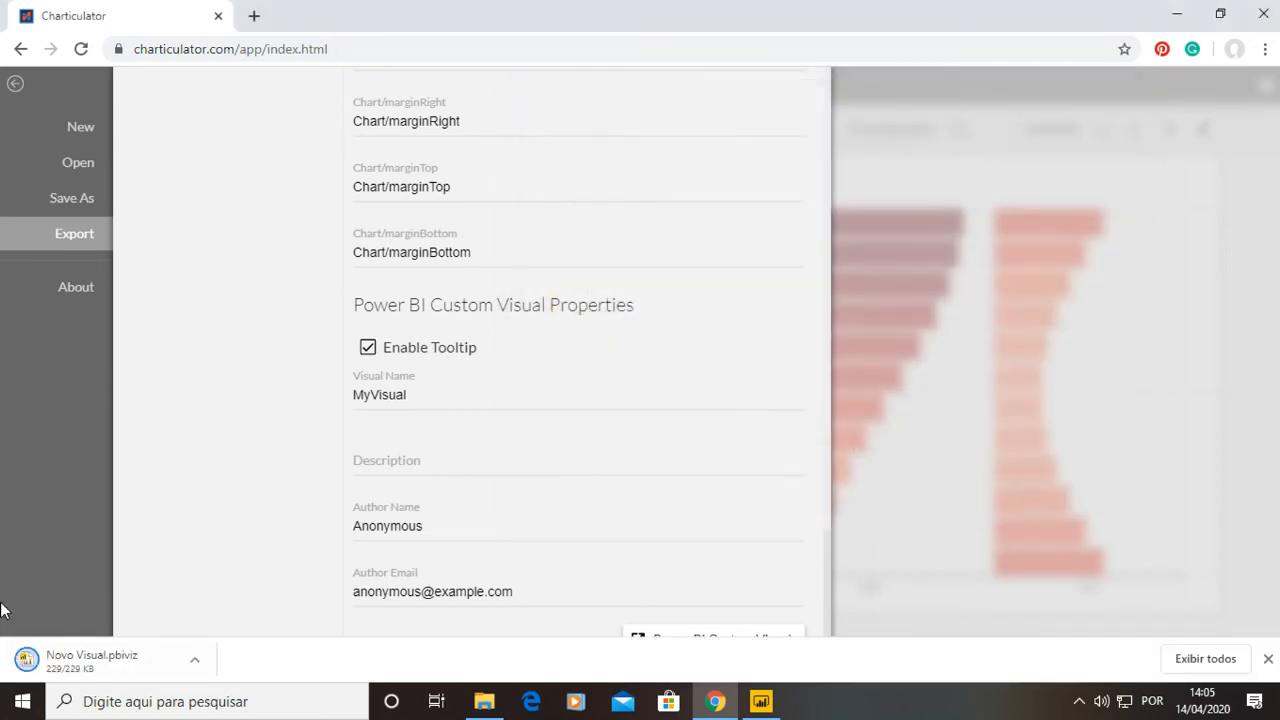
Switch to Power BI Desktop and import the Novo Visual custom visual from file.
left_click(761, 701)
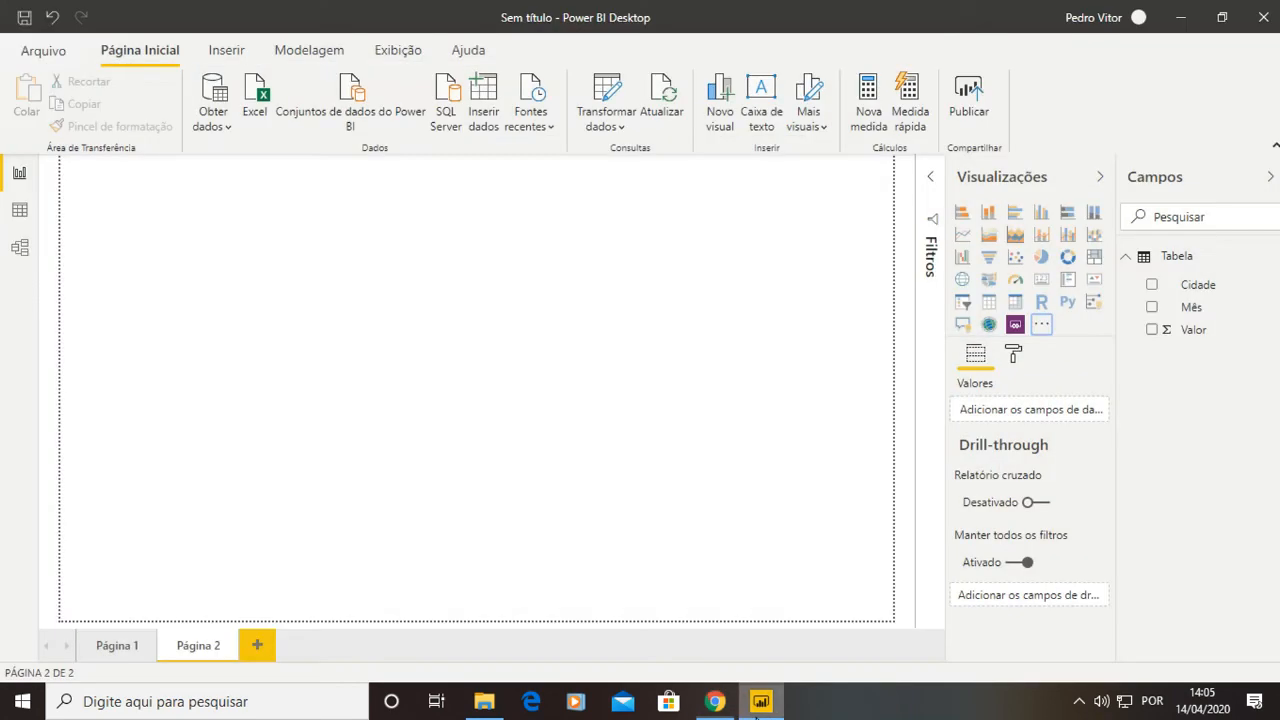
left_click(1040, 326)
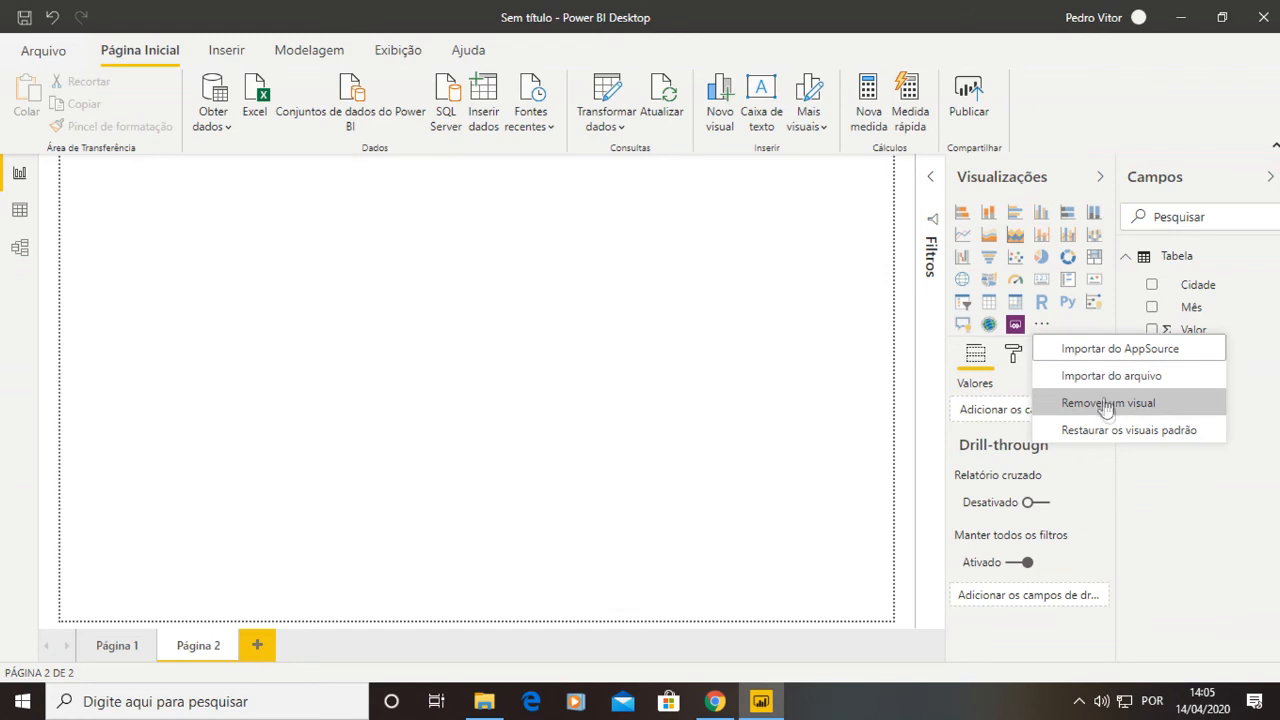
left_click(1080, 380)
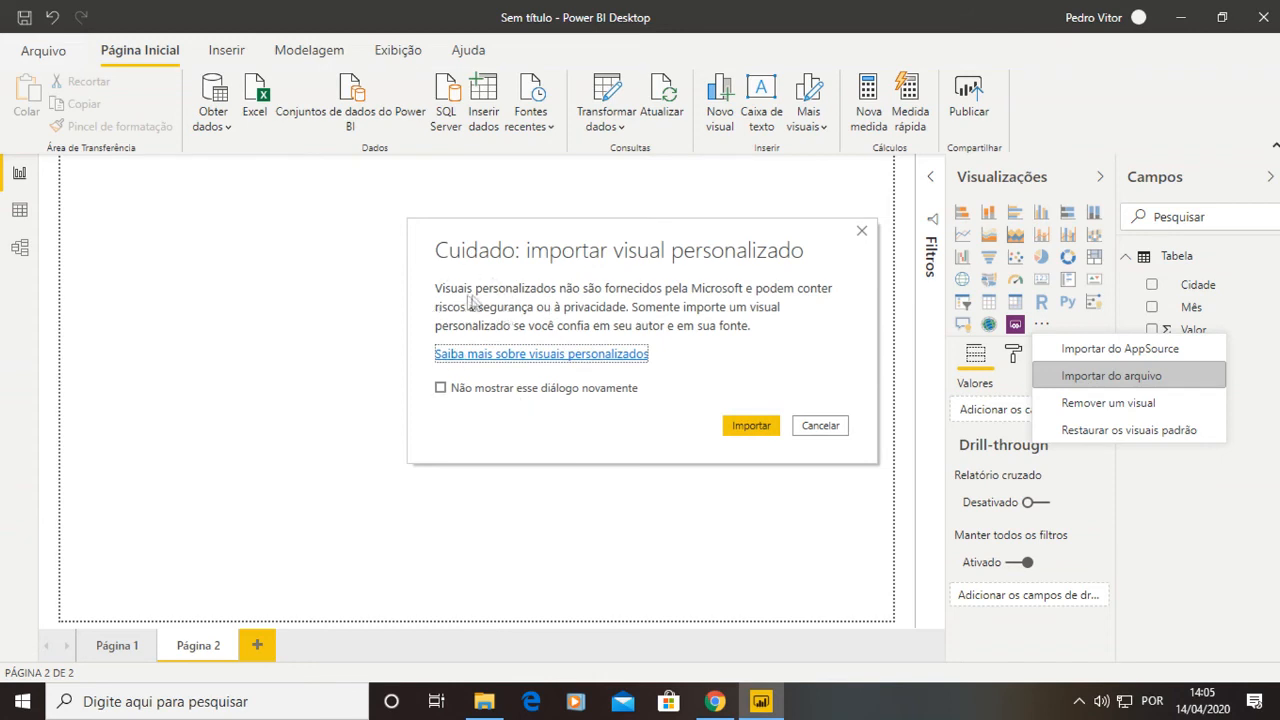
left_click(731, 428)
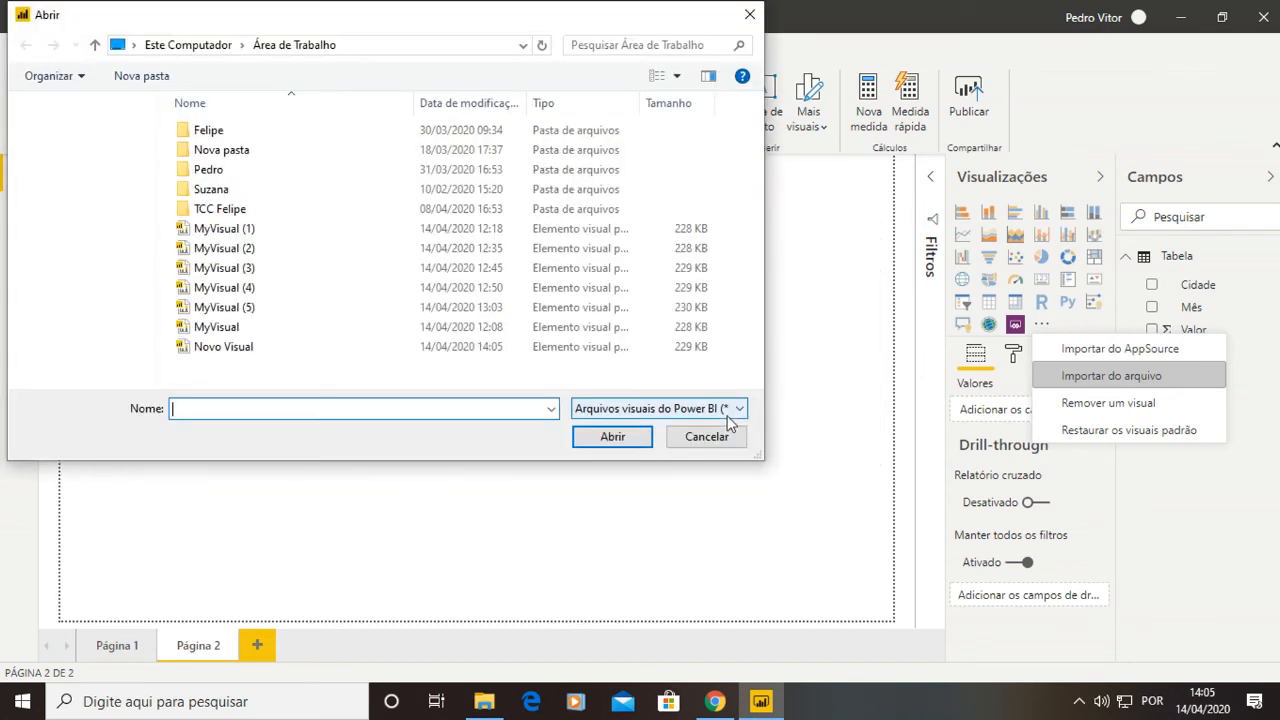
left_click(205, 350)
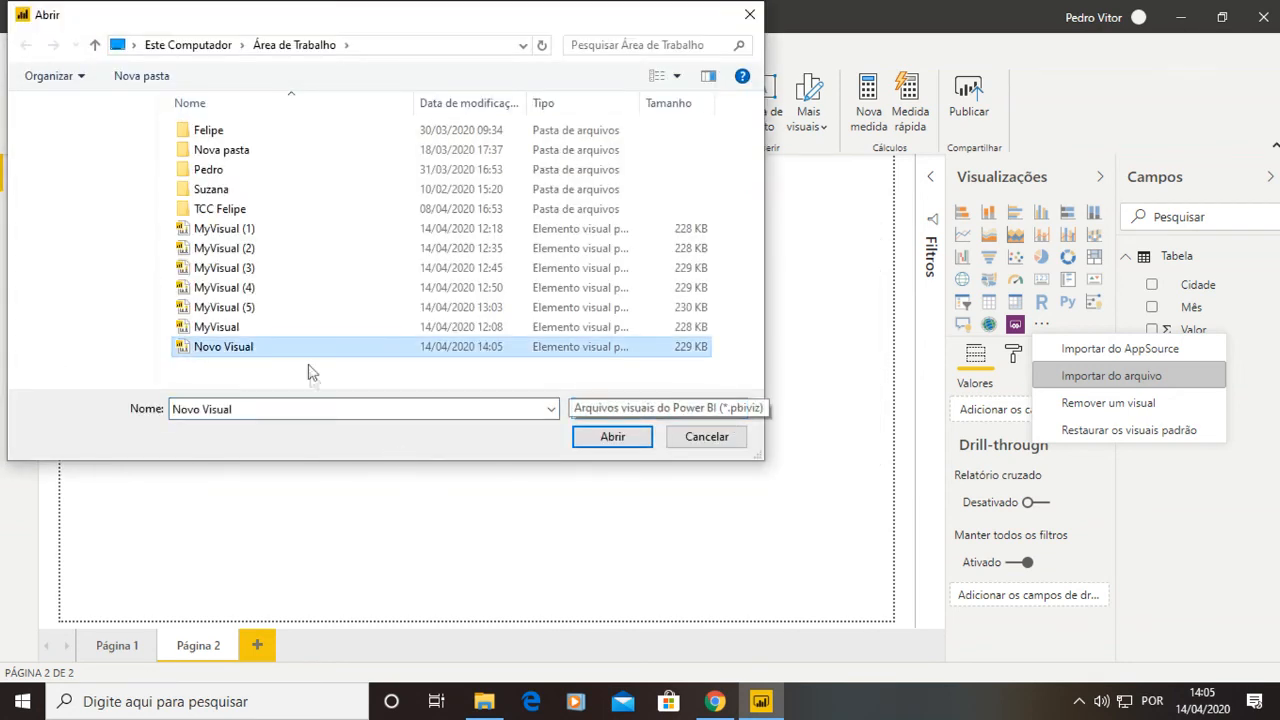
left_click(613, 438)
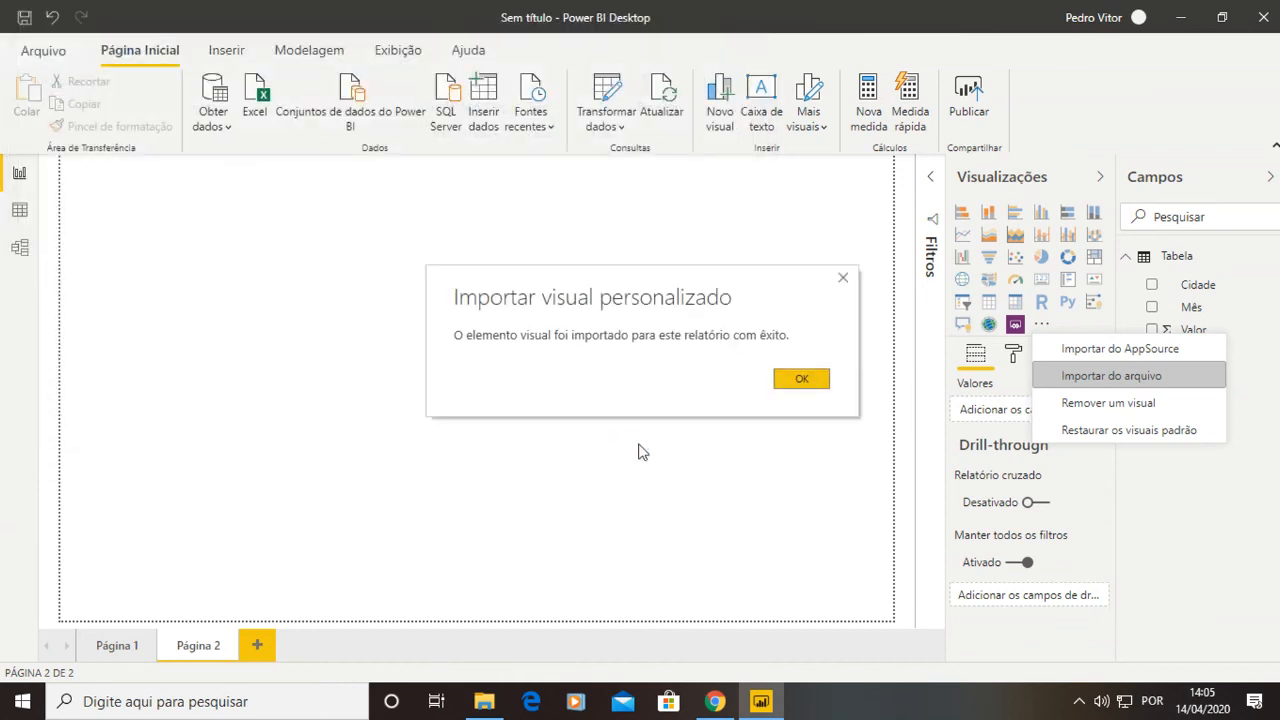
left_click(815, 380)
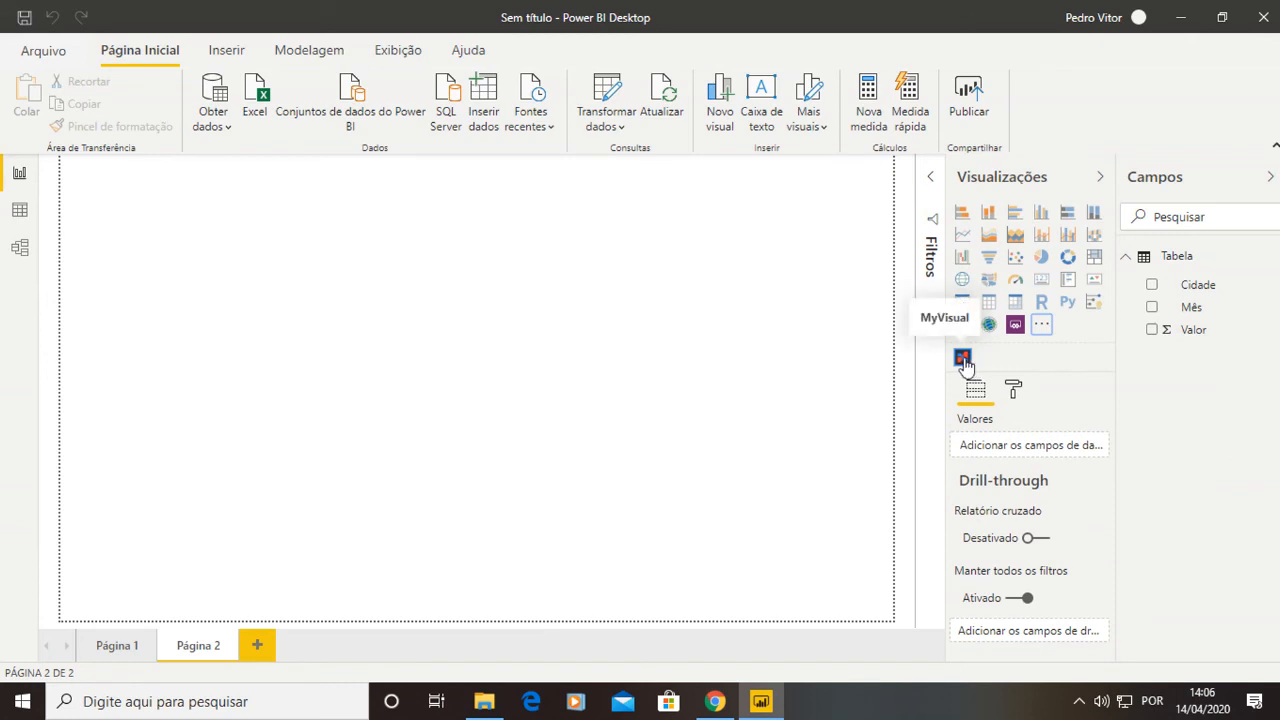
Add the imported visual to the page, enlarge it over the canvas, and map Mês to Eixo Y, Cidade to Eixo X, Valor to Valor.
left_click(962, 358)
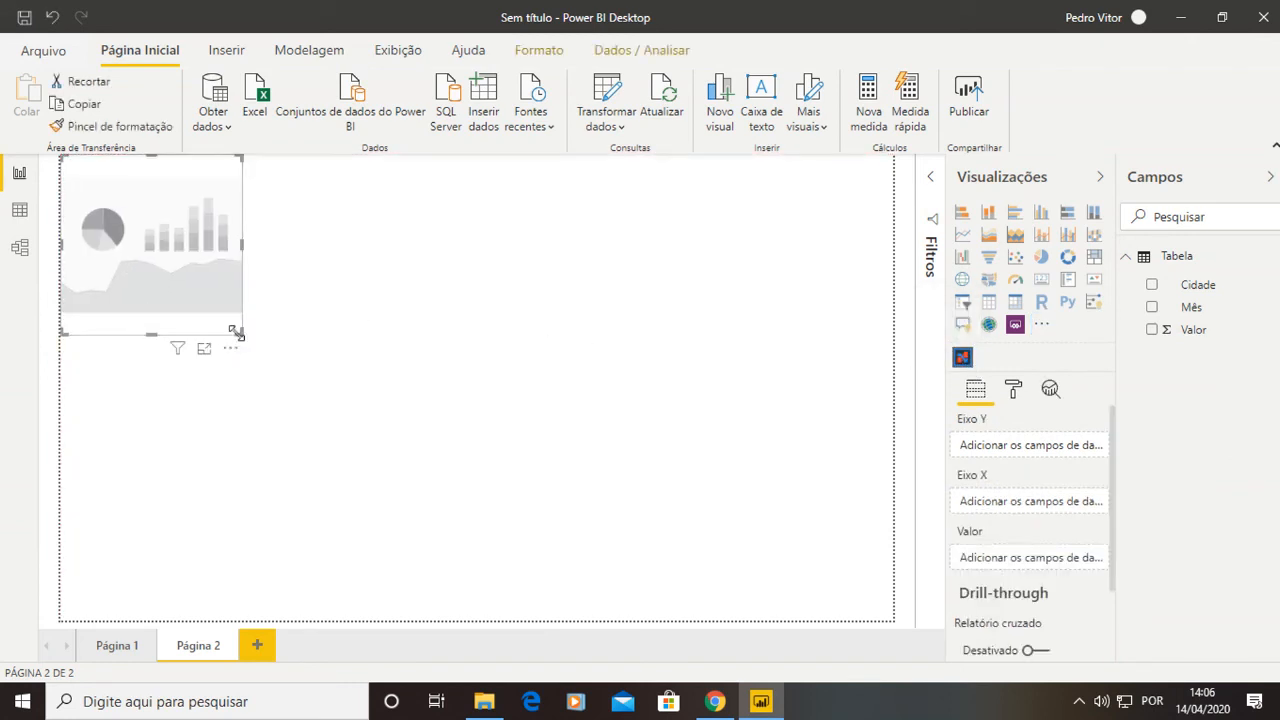
left_click_drag(247, 333, 835, 562)
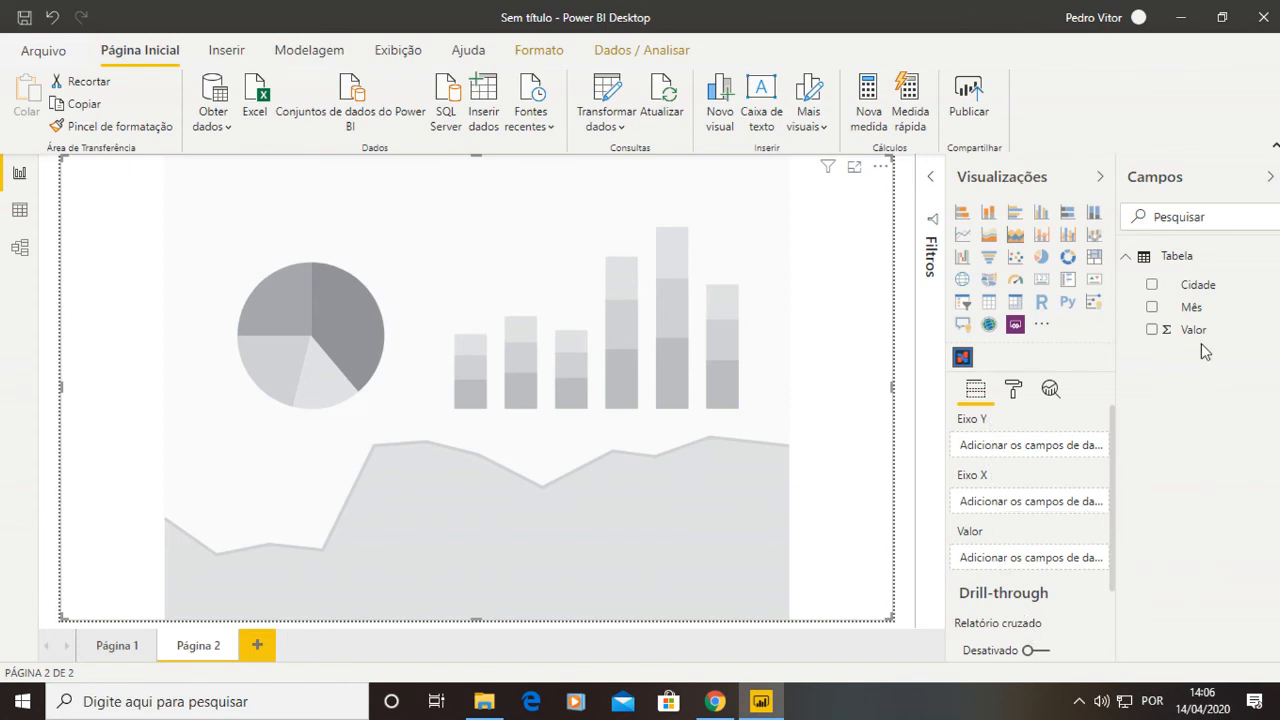
left_click_drag(1196, 342, 1041, 568)
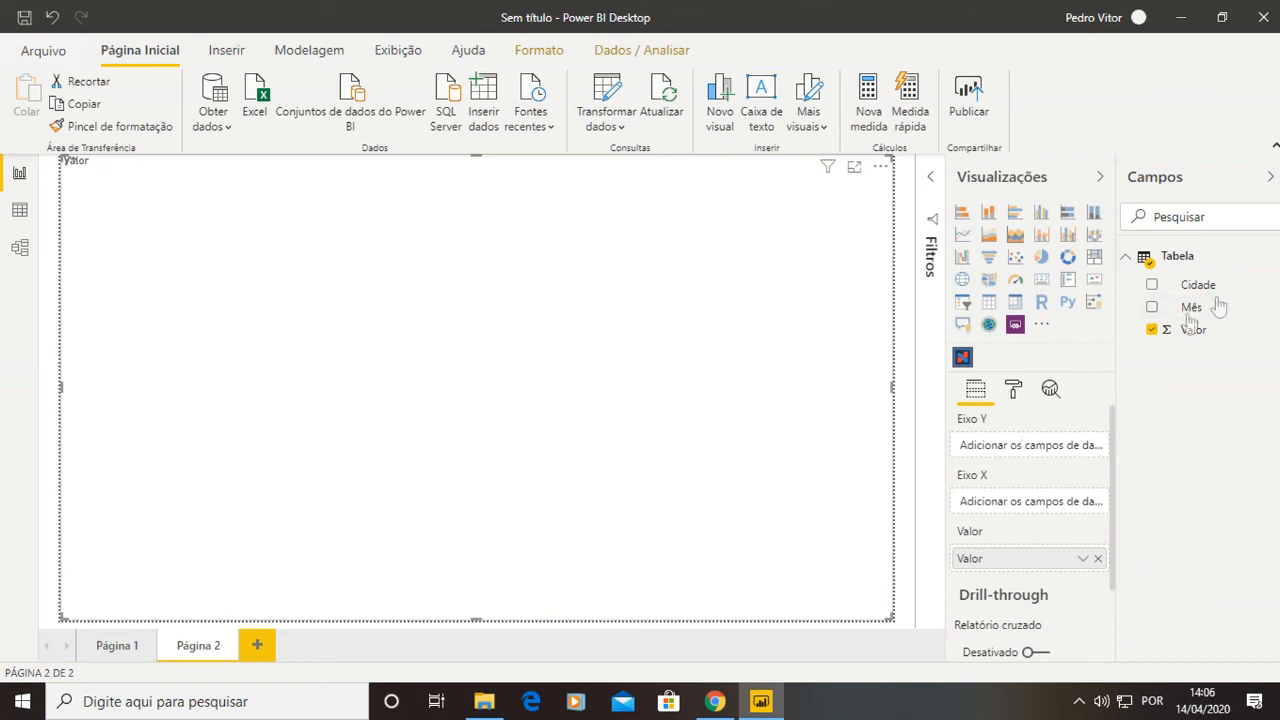
left_click_drag(1223, 291, 1057, 502)
left_click_drag(1186, 312, 1040, 456)
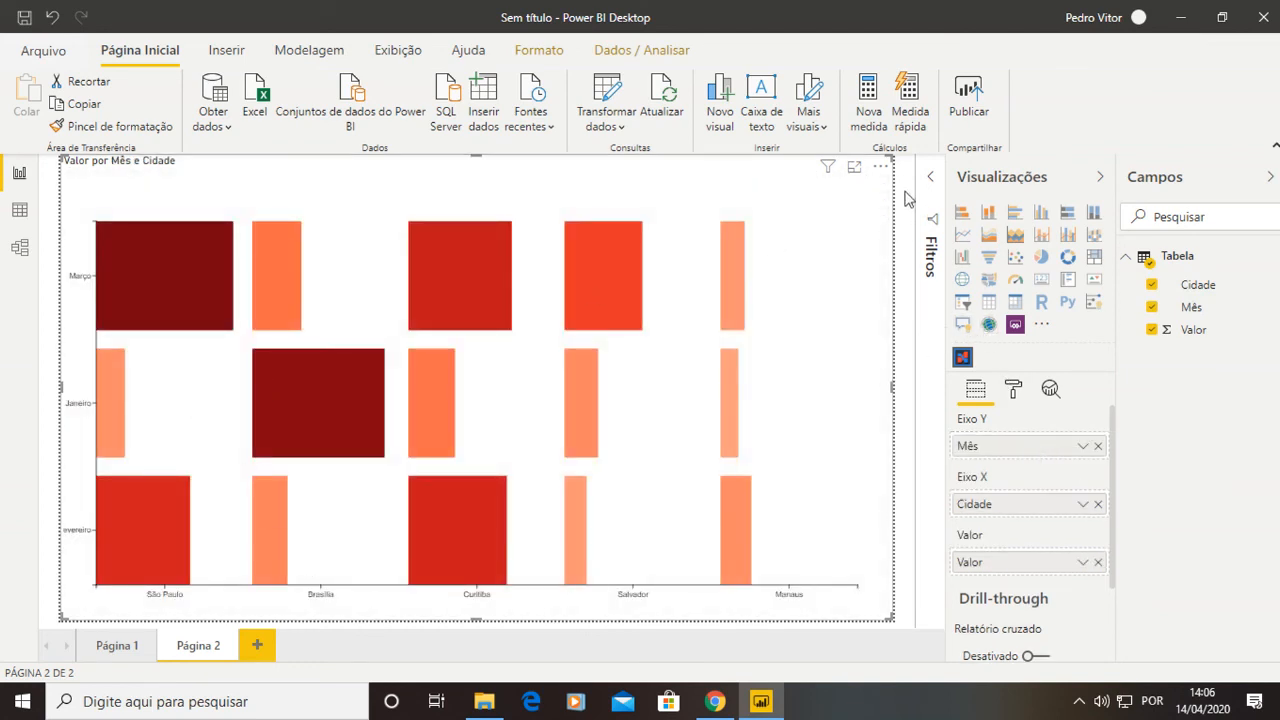
Sort the custom visual in ascending order.
left_click(880, 166)
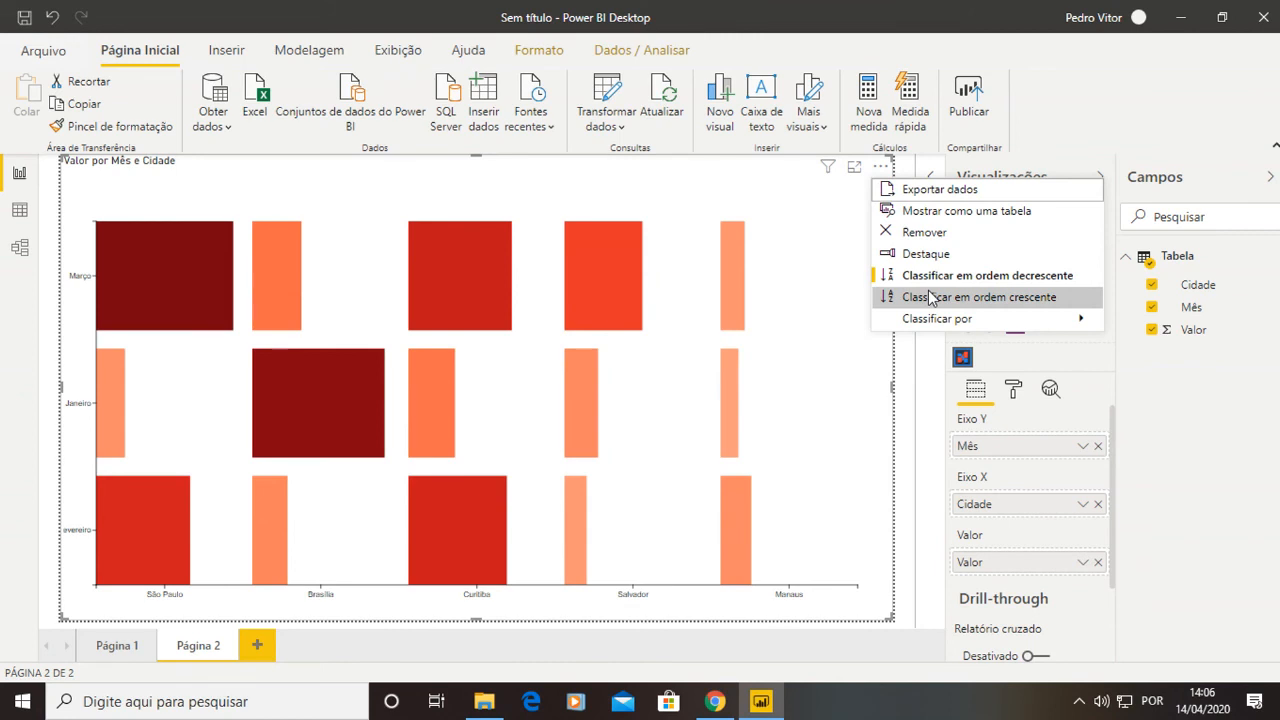
left_click(930, 297)
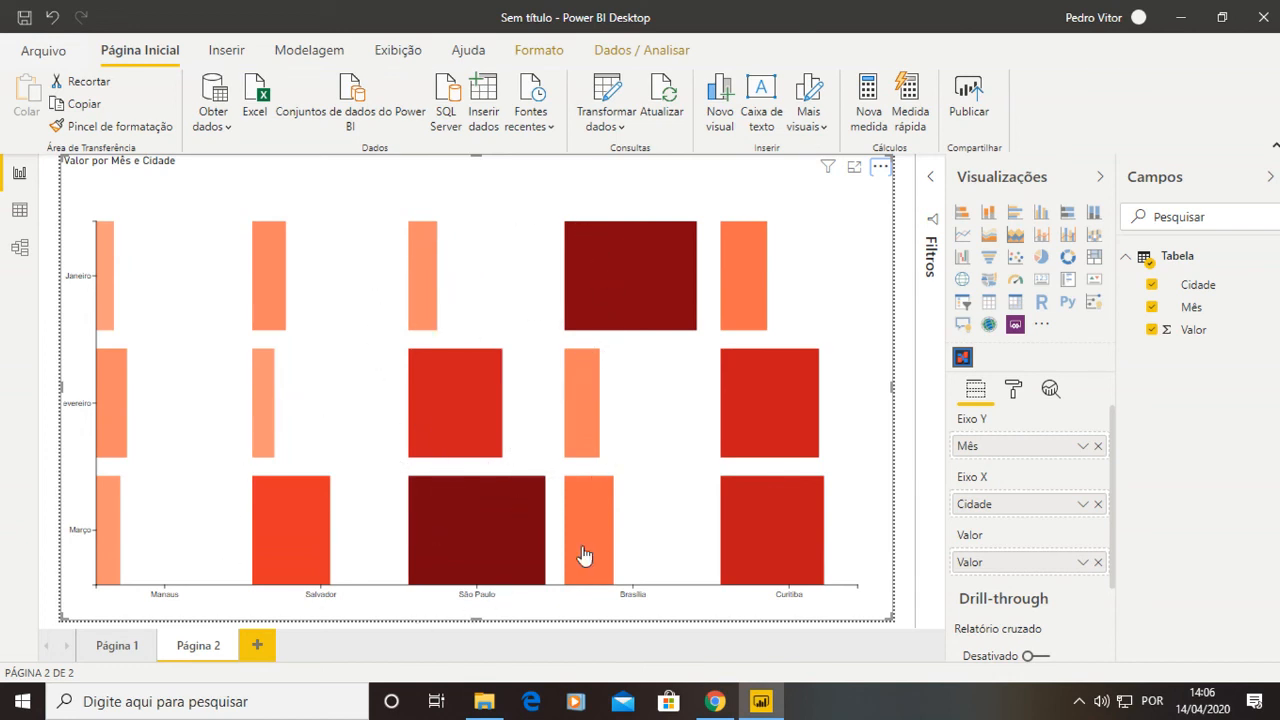
left_click(906, 604)
Return to Charticulator and convert the plot segment to a polar layout using the polar scaffold.
left_click(716, 703)
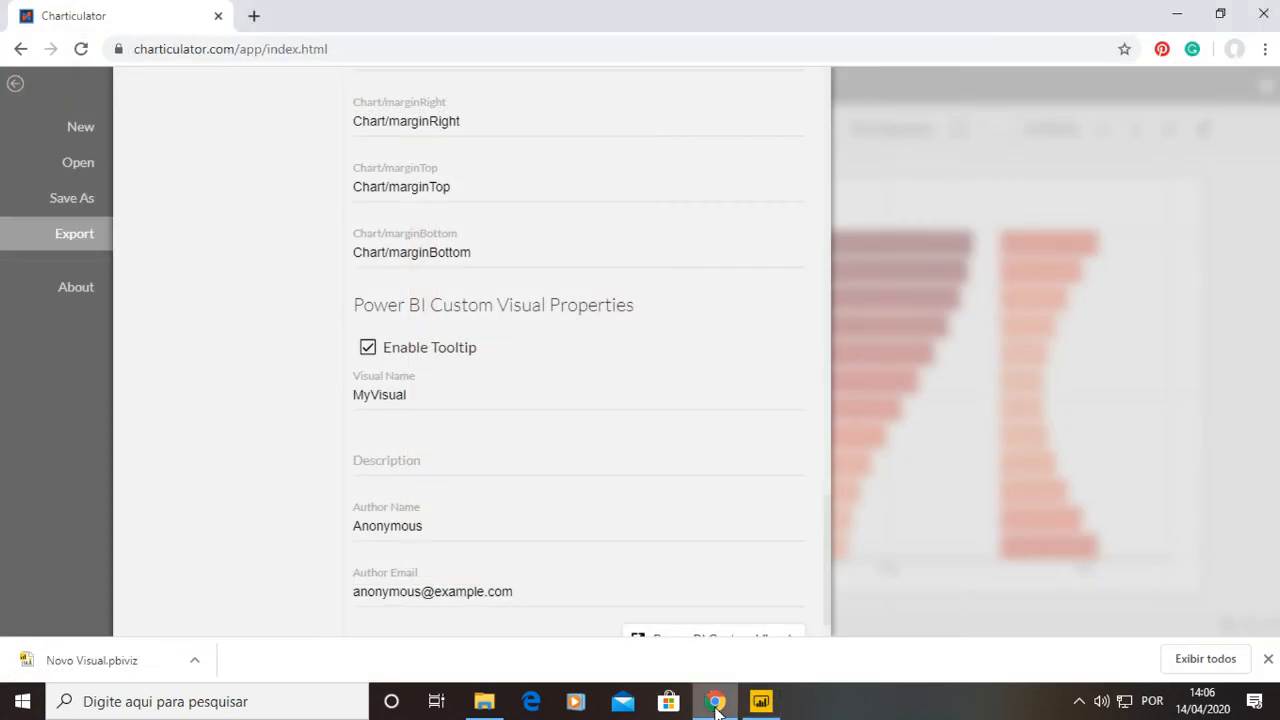
left_click(860, 476)
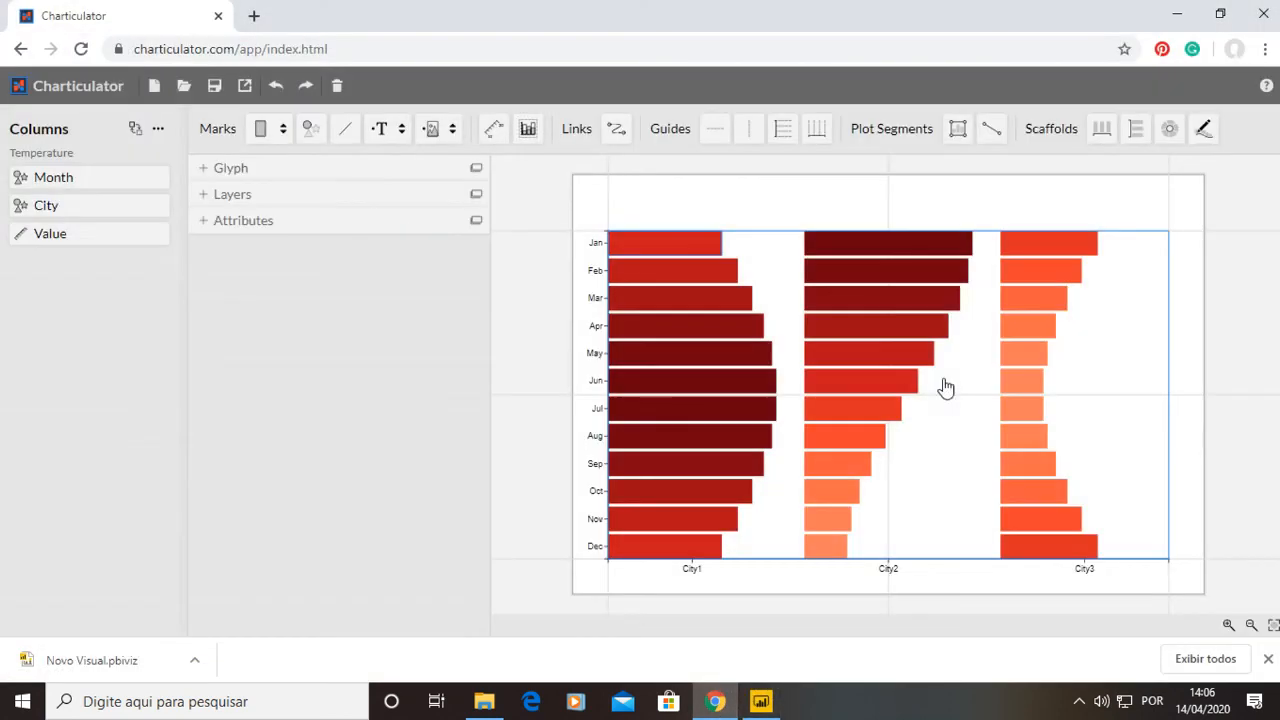
left_click(1268, 661)
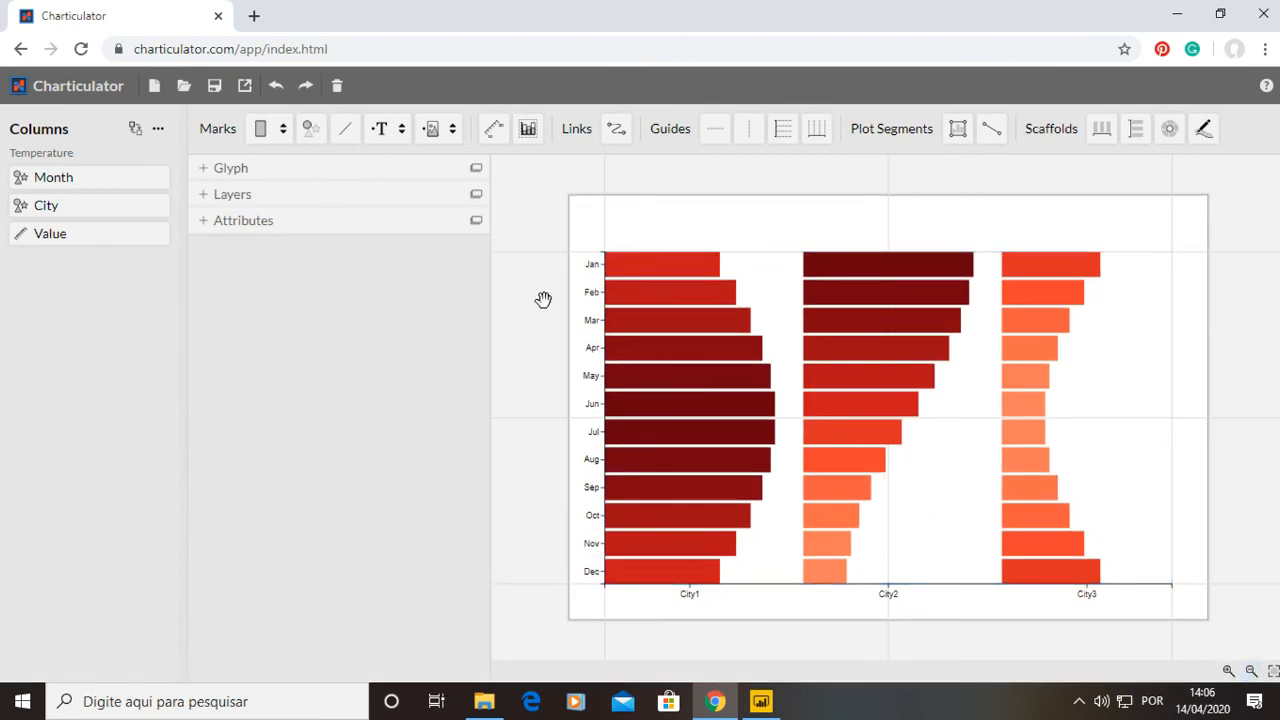
left_click_drag(1165, 141, 929, 311)
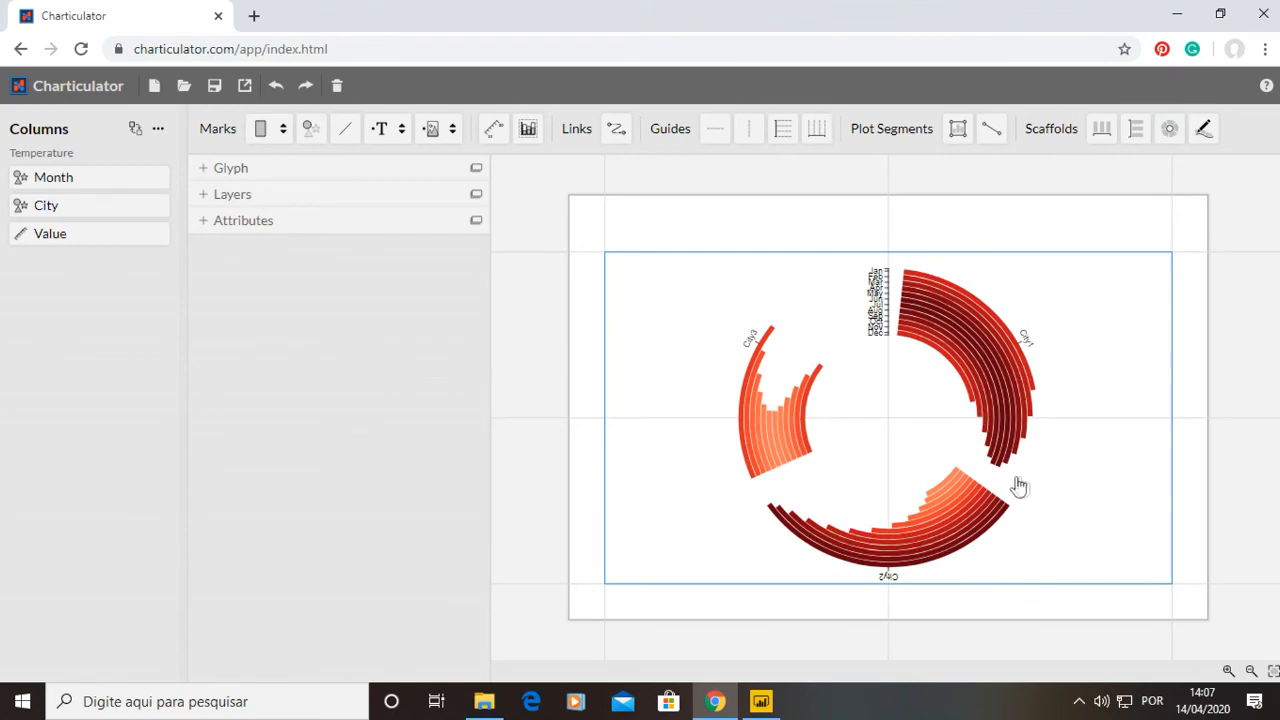
scroll(1026, 350, "up", 1)
scroll(991, 403, "up", 2)
scroll(991, 408, "down", 4)
scroll(991, 408, "up", 3)
scroll(960, 372, "down", 2)
scroll(900, 310, "down", 2)
scroll(886, 328, "up", 2)
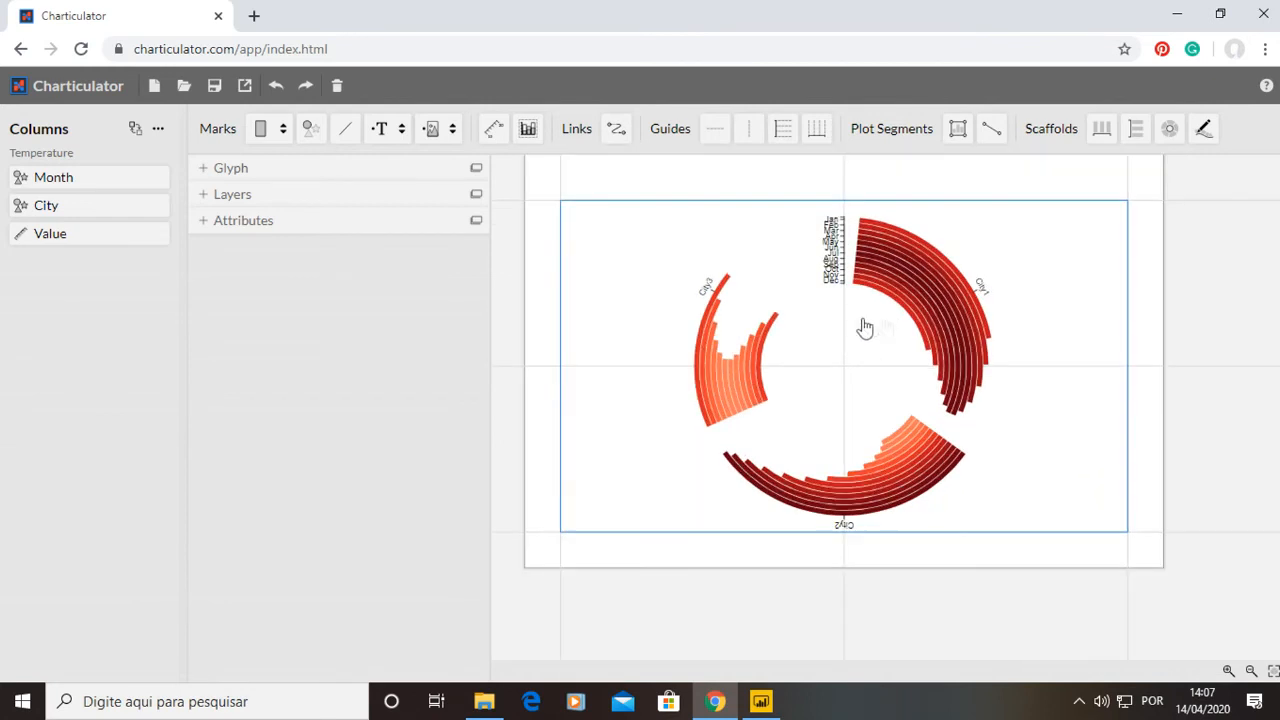
scroll(886, 328, "down", 1)
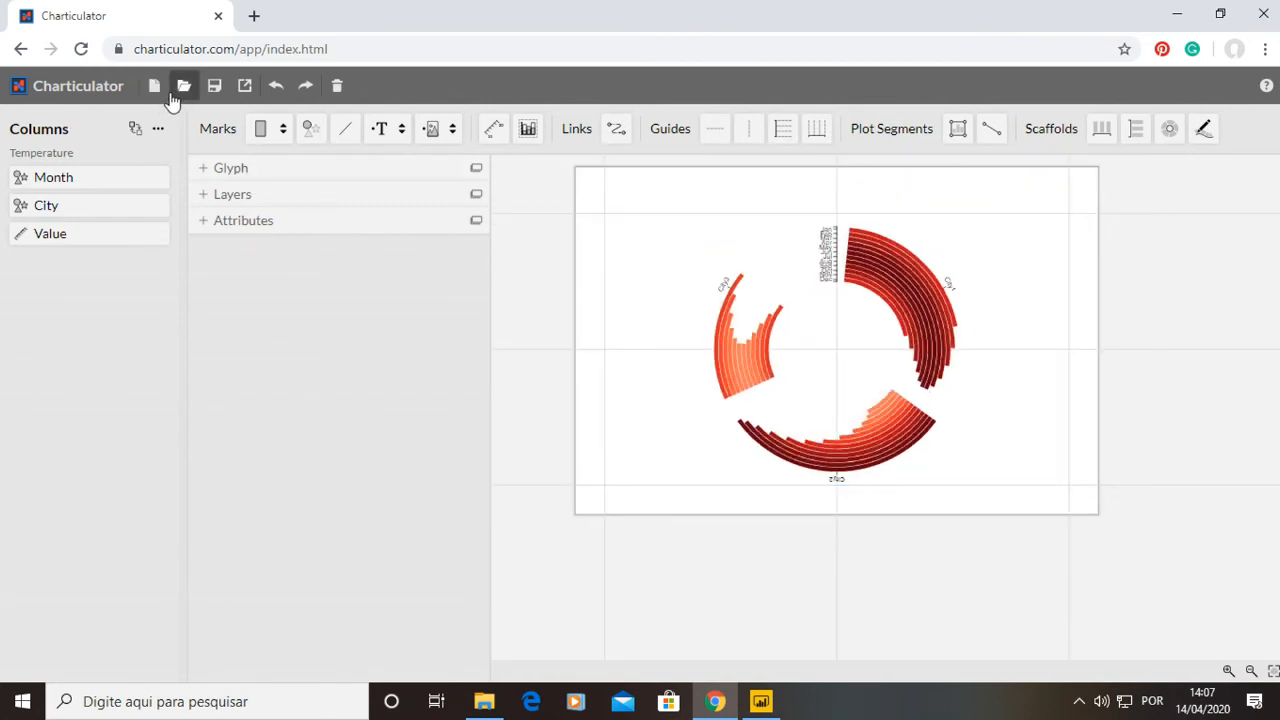
Open the Power BI Custom Visual export and rename the data mapping slots to Eixo Y, Divisão and Valor.
left_click(244, 85)
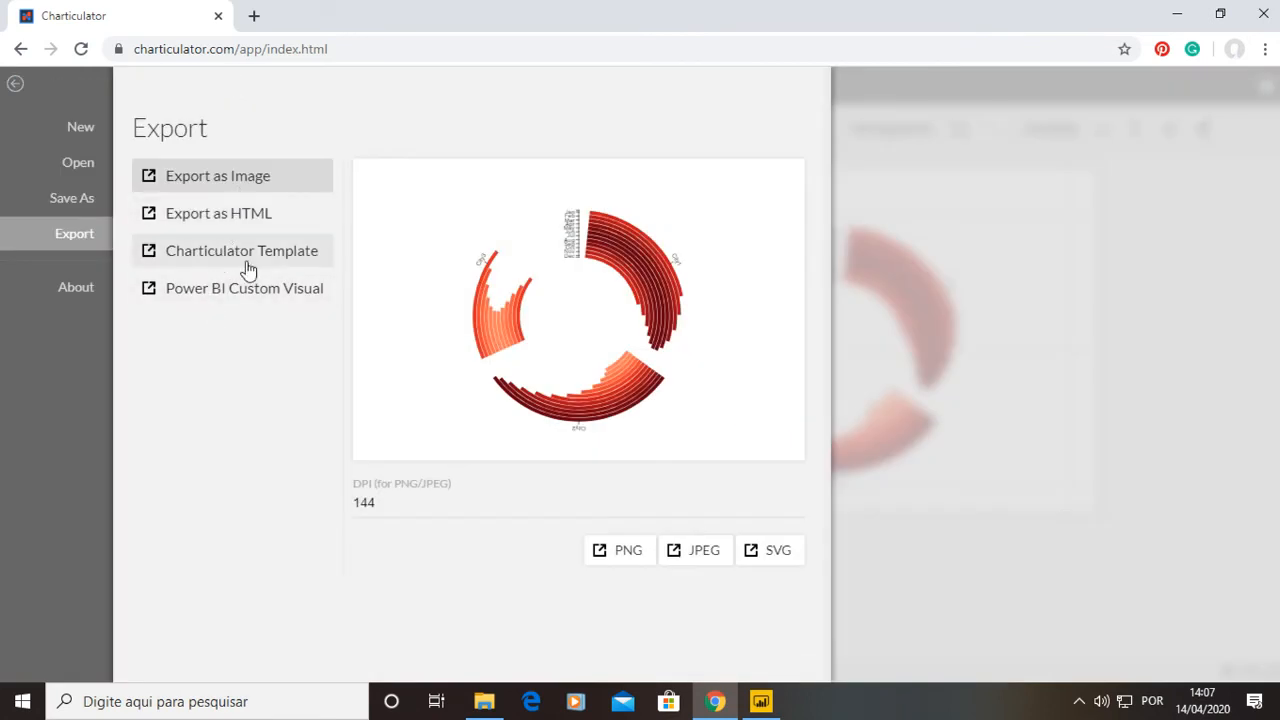
left_click(247, 300)
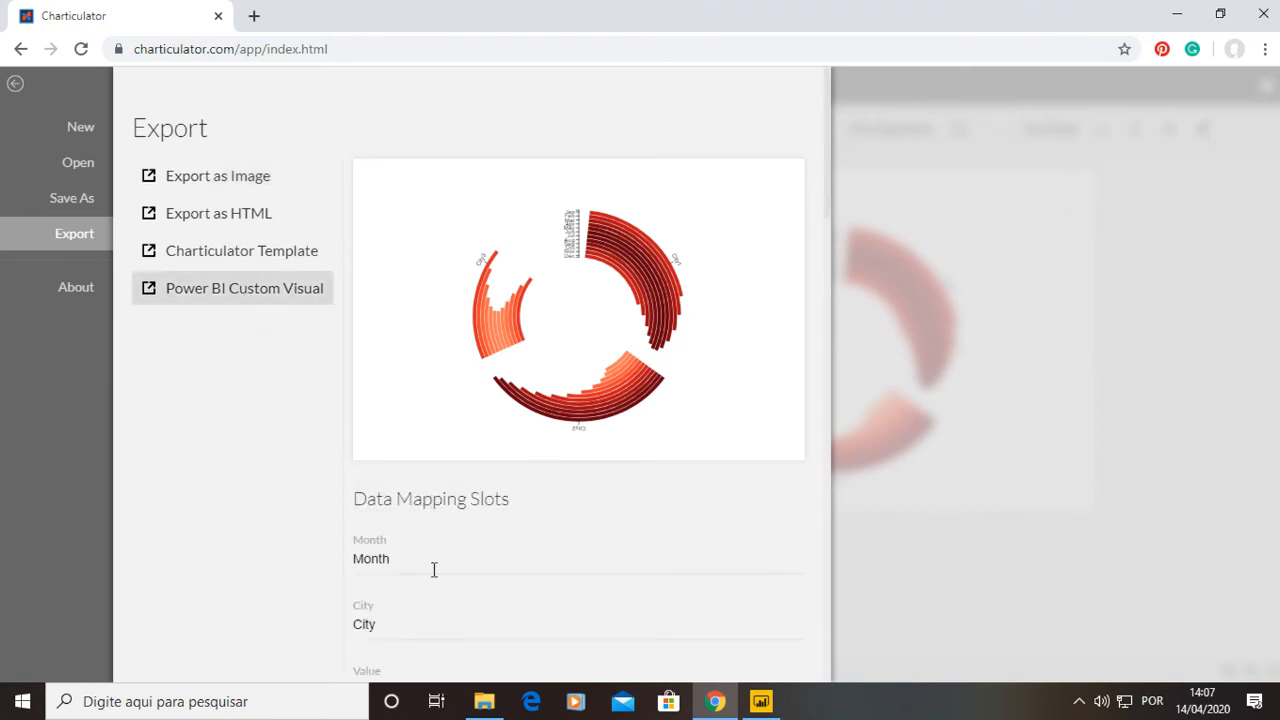
scroll(414, 495, "down", 2)
scroll(410, 385, "up", 1)
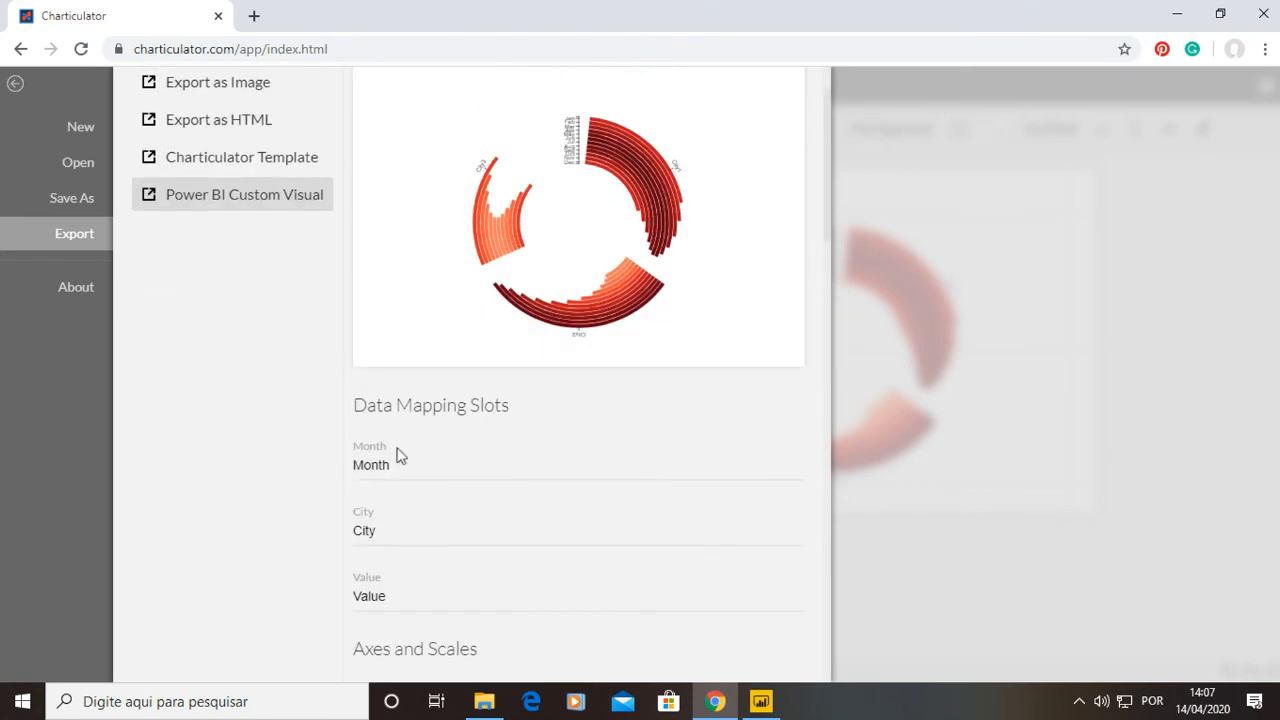
double_click(405, 469)
type("El")
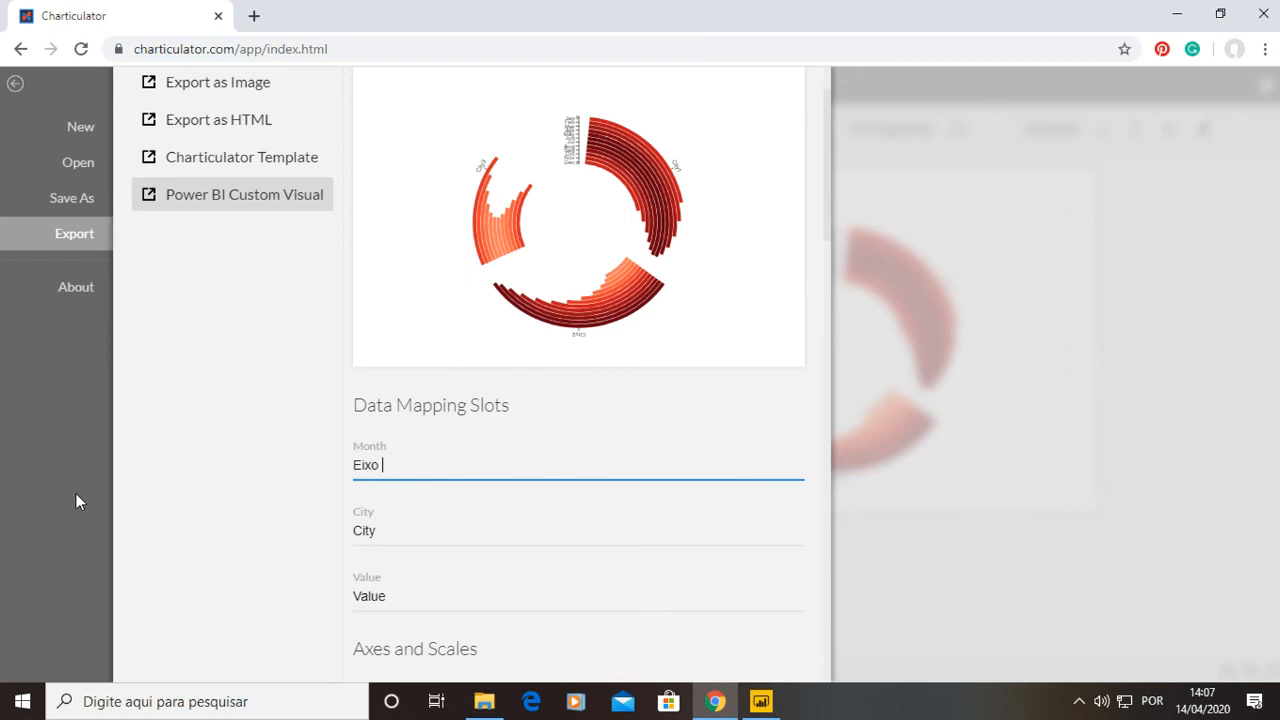
key("Tab")
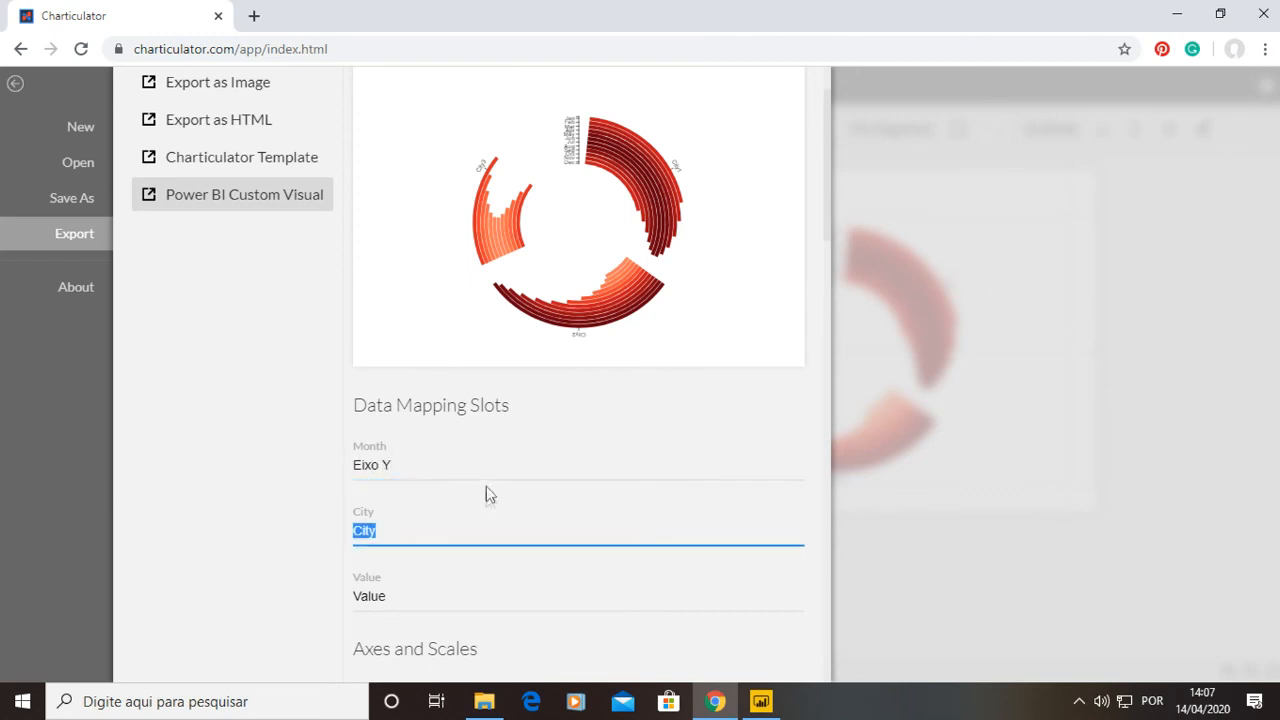
type("Divisão")
key("Tab")
type("Valor")
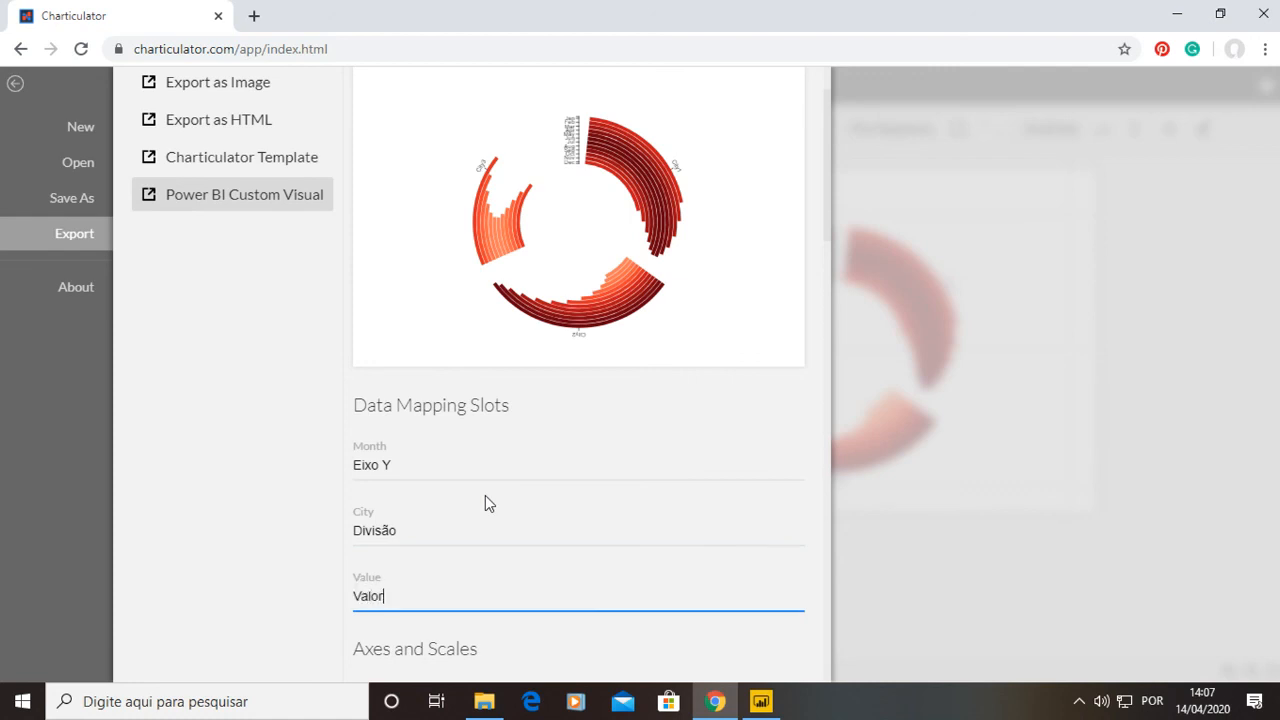
Export the polar chart as a Power BI custom visual named Novo Visual 2 and switch back to Power BI Desktop.
scroll(490, 500, "down", 1)
scroll(492, 505, "down", 15)
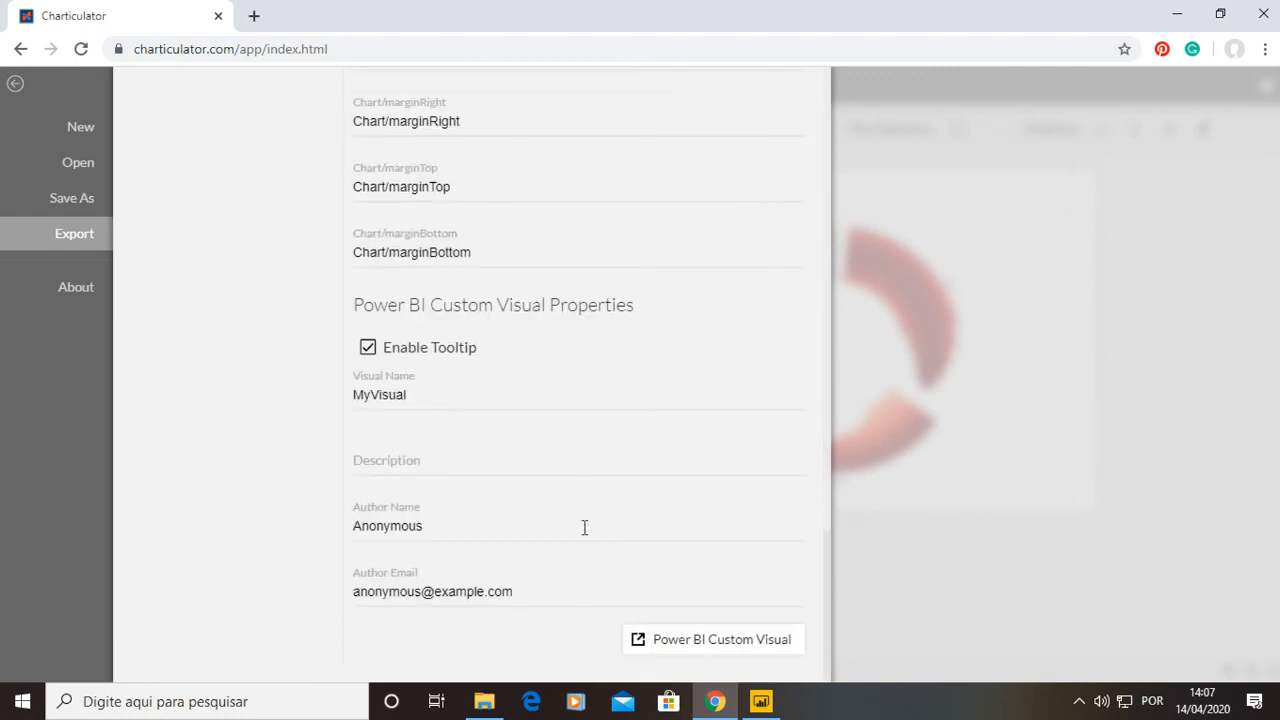
left_click(749, 660)
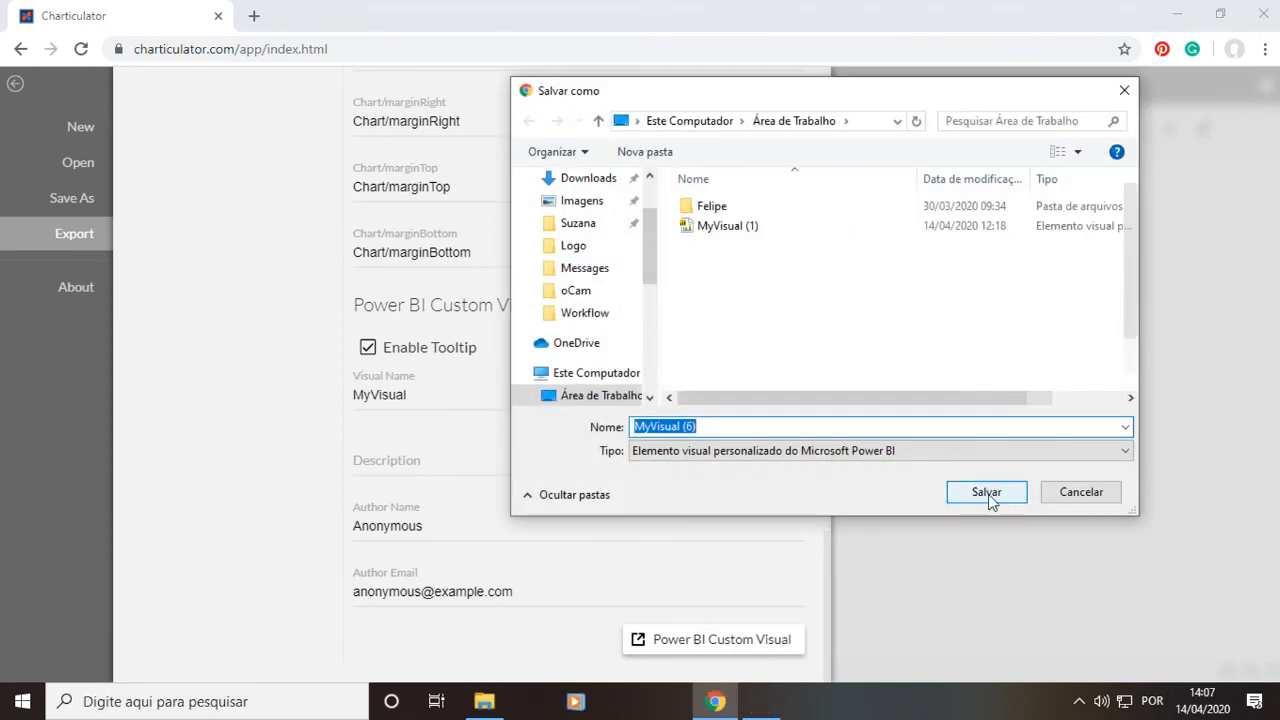
type("Novo Visual 2")
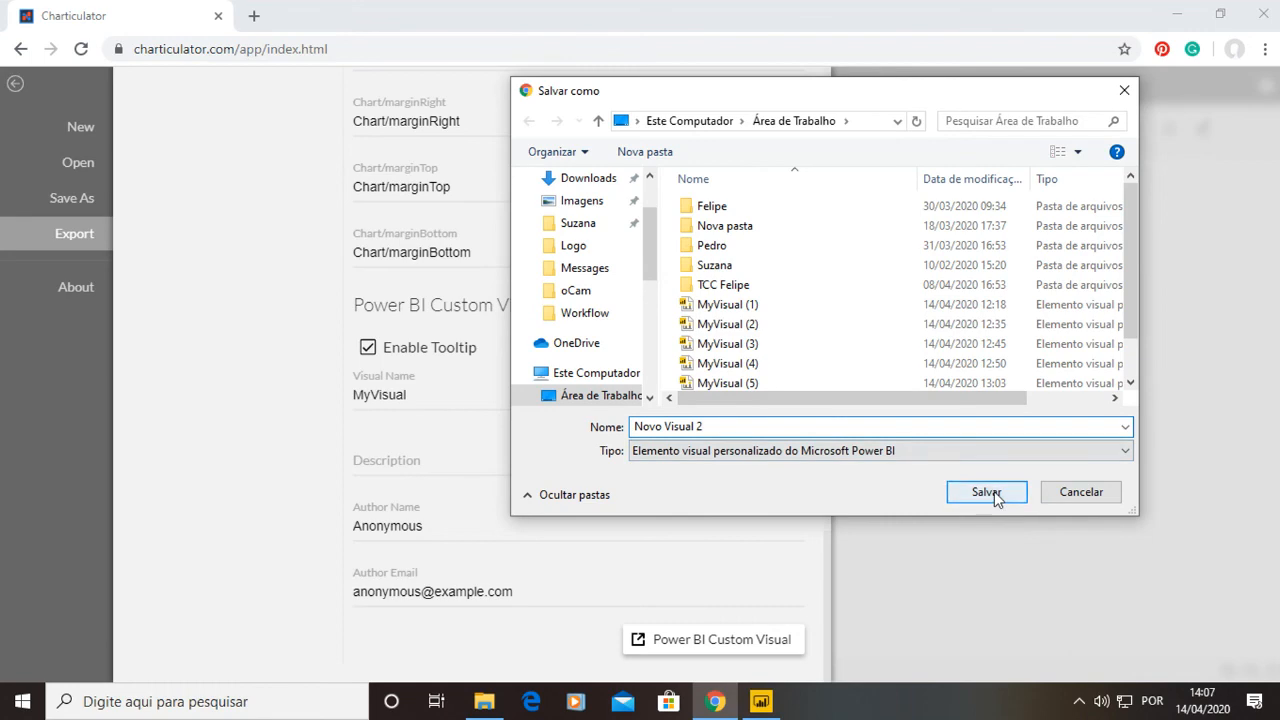
left_click(986, 492)
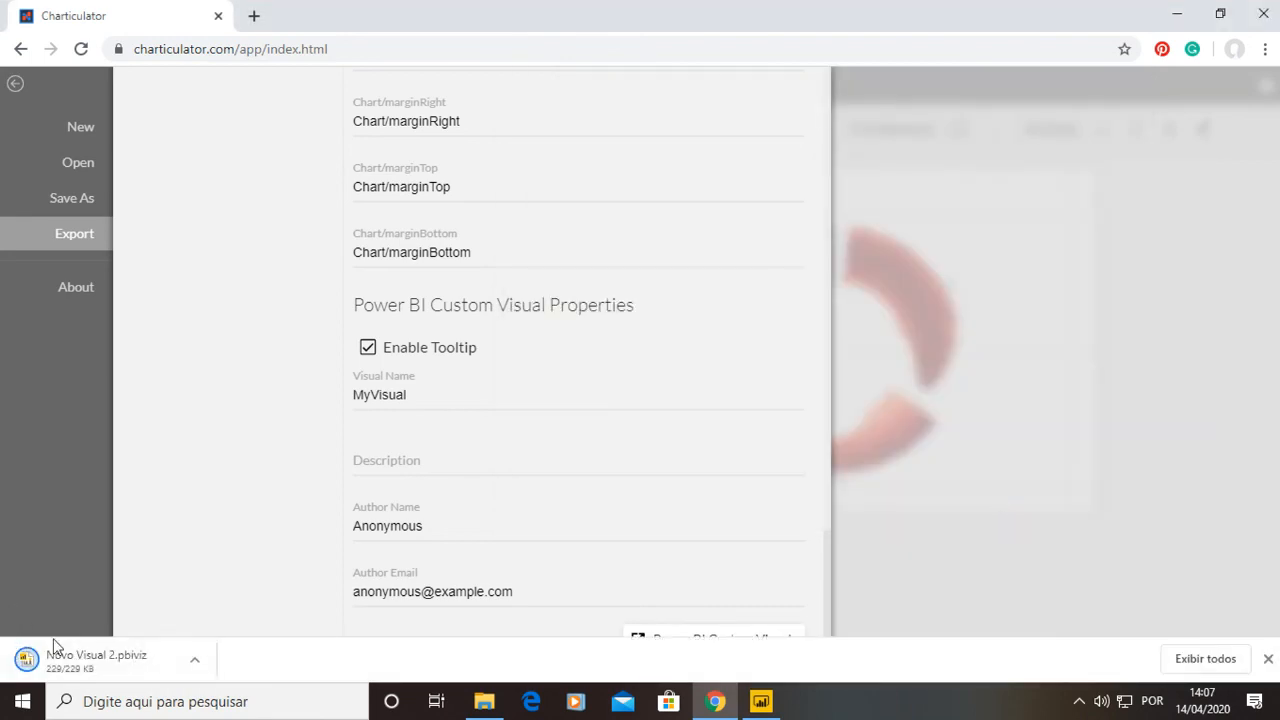
left_click(758, 704)
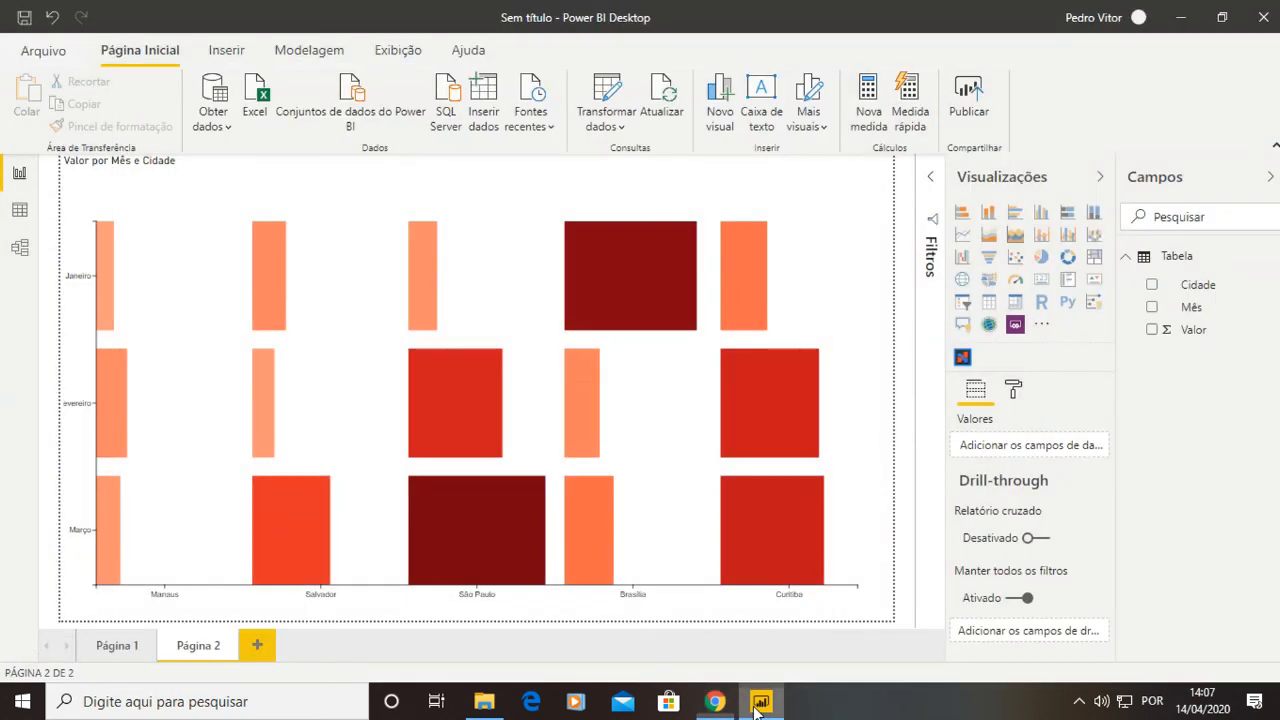
Import the Novo Visual 2 custom visual from file into the visualizations pane.
left_click(1041, 325)
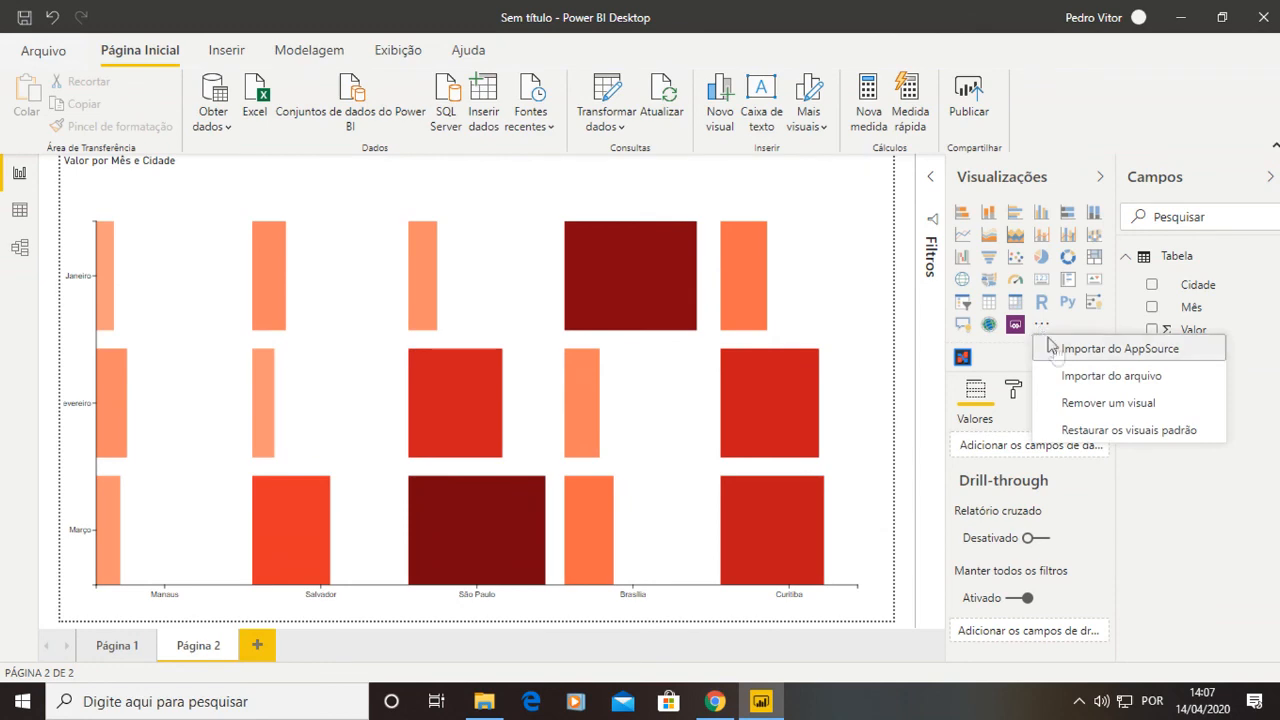
left_click(1084, 375)
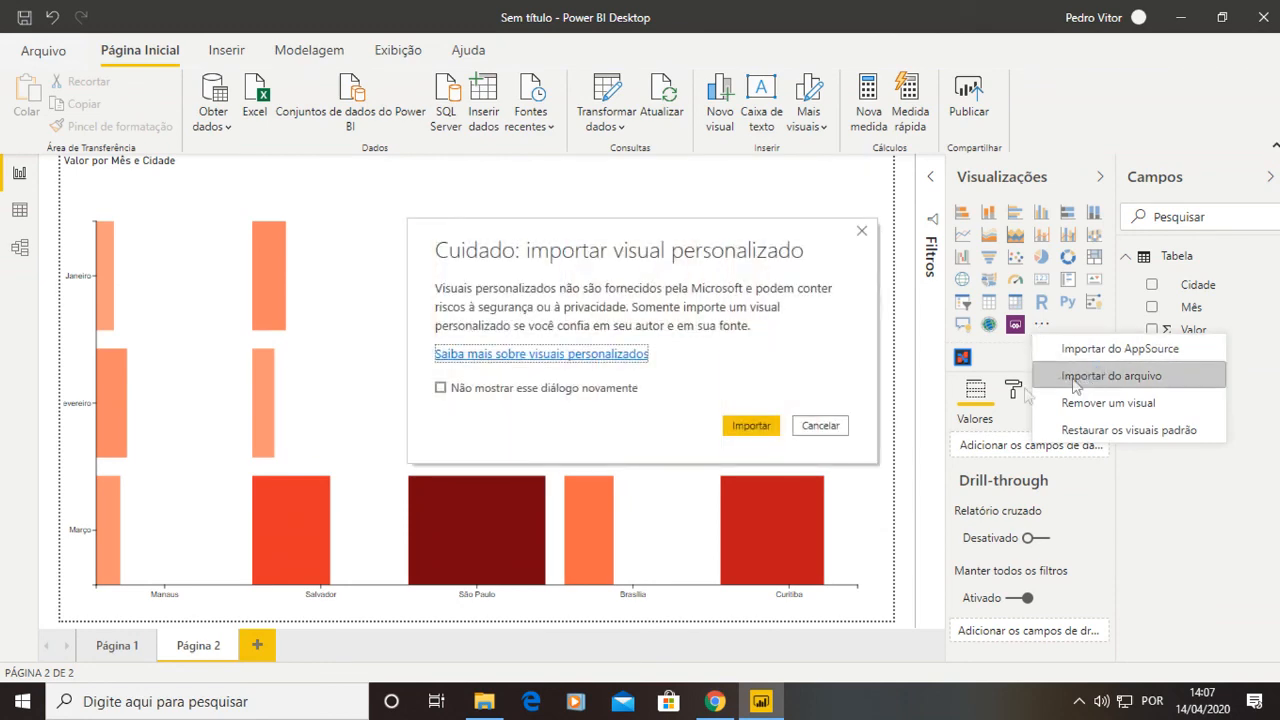
left_click(726, 420)
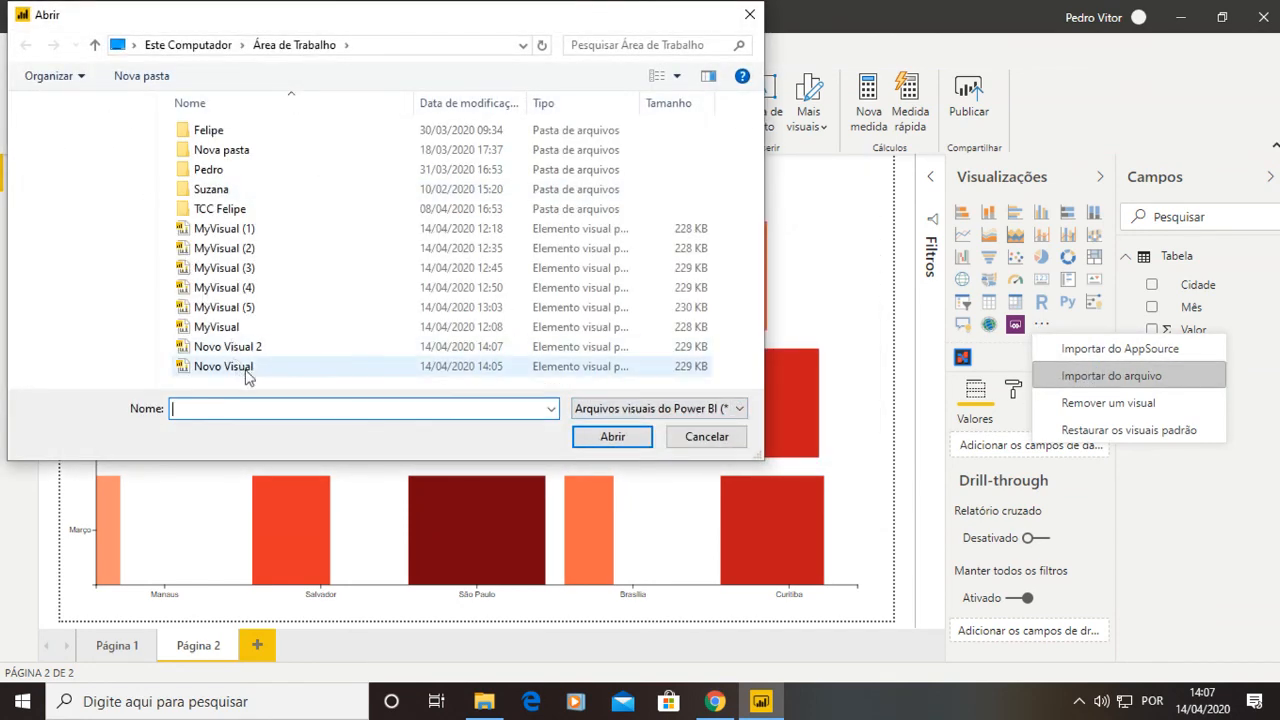
left_click(248, 348)
left_click(580, 440)
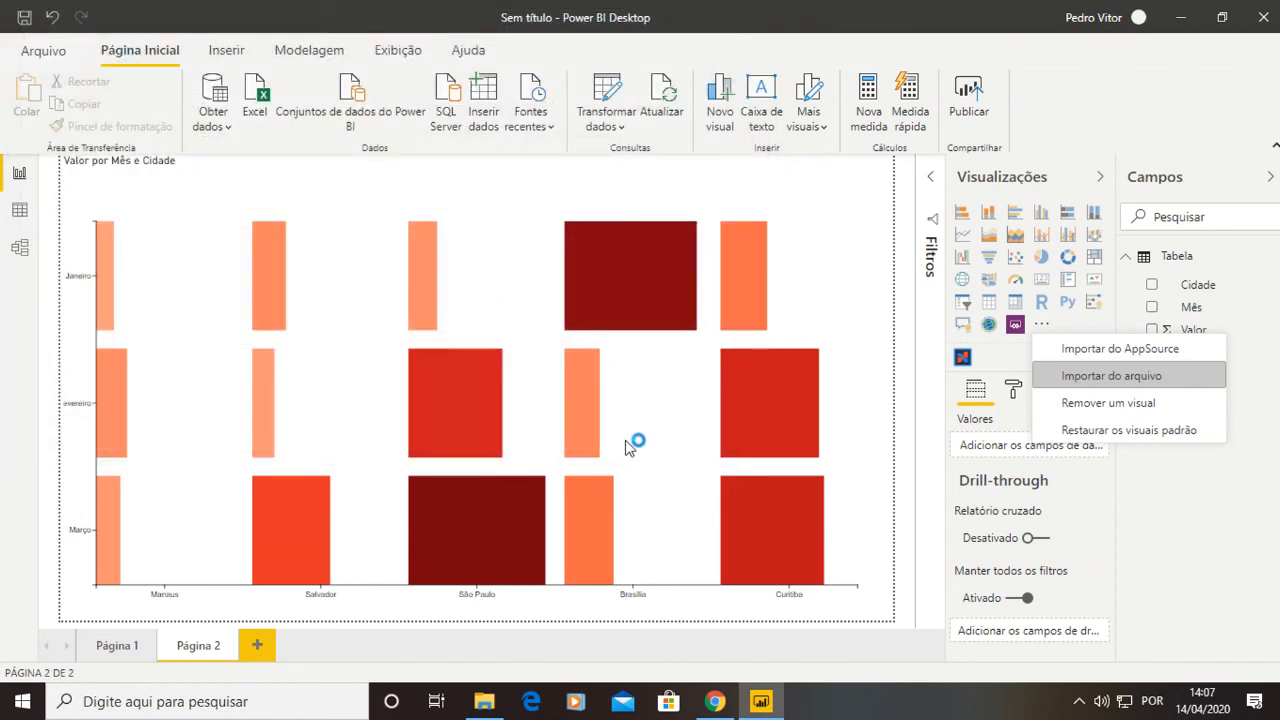
left_click(798, 380)
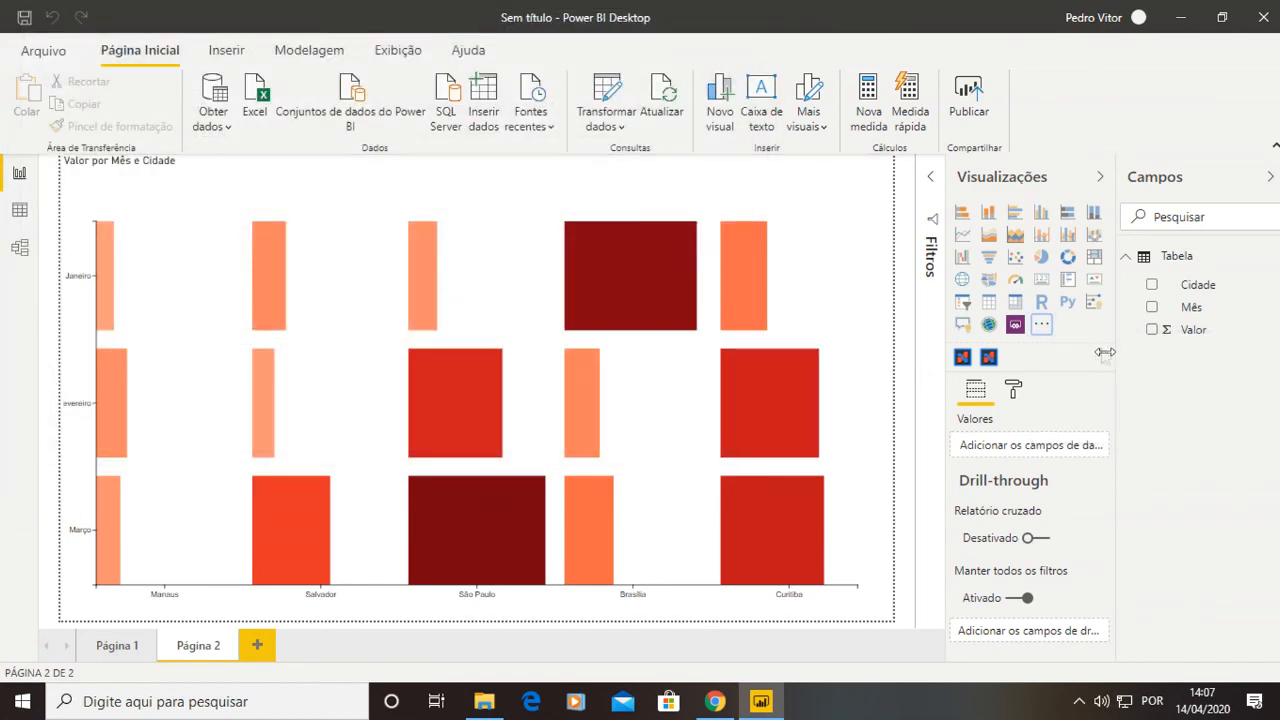
On Página 1, add the new custom visual and enlarge it to fill the page.
left_click(138, 648)
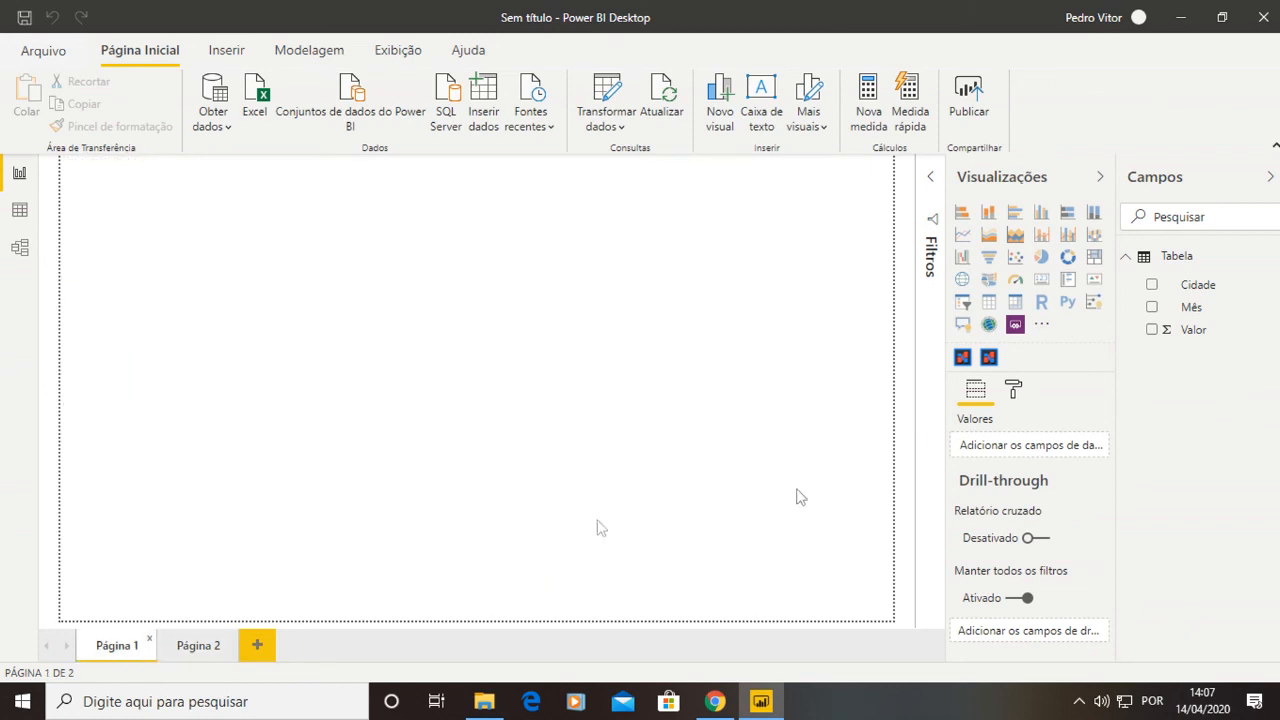
left_click(988, 357)
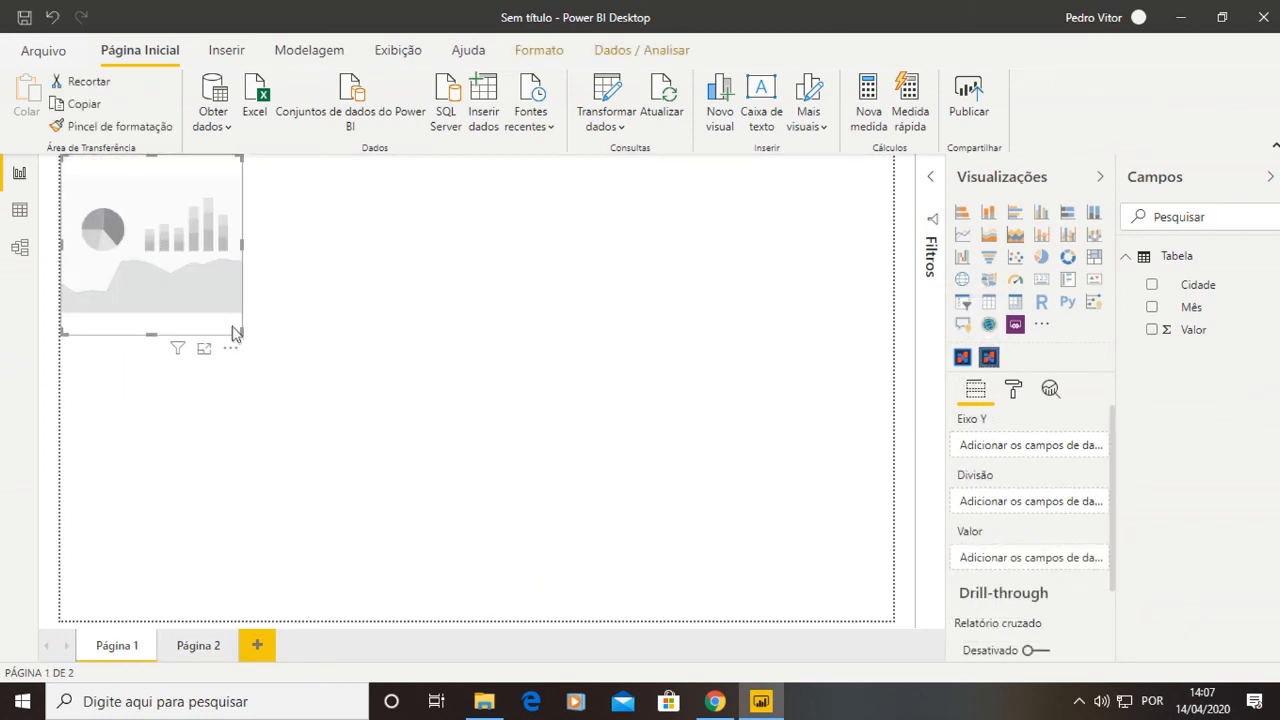
left_click_drag(234, 328, 892, 620)
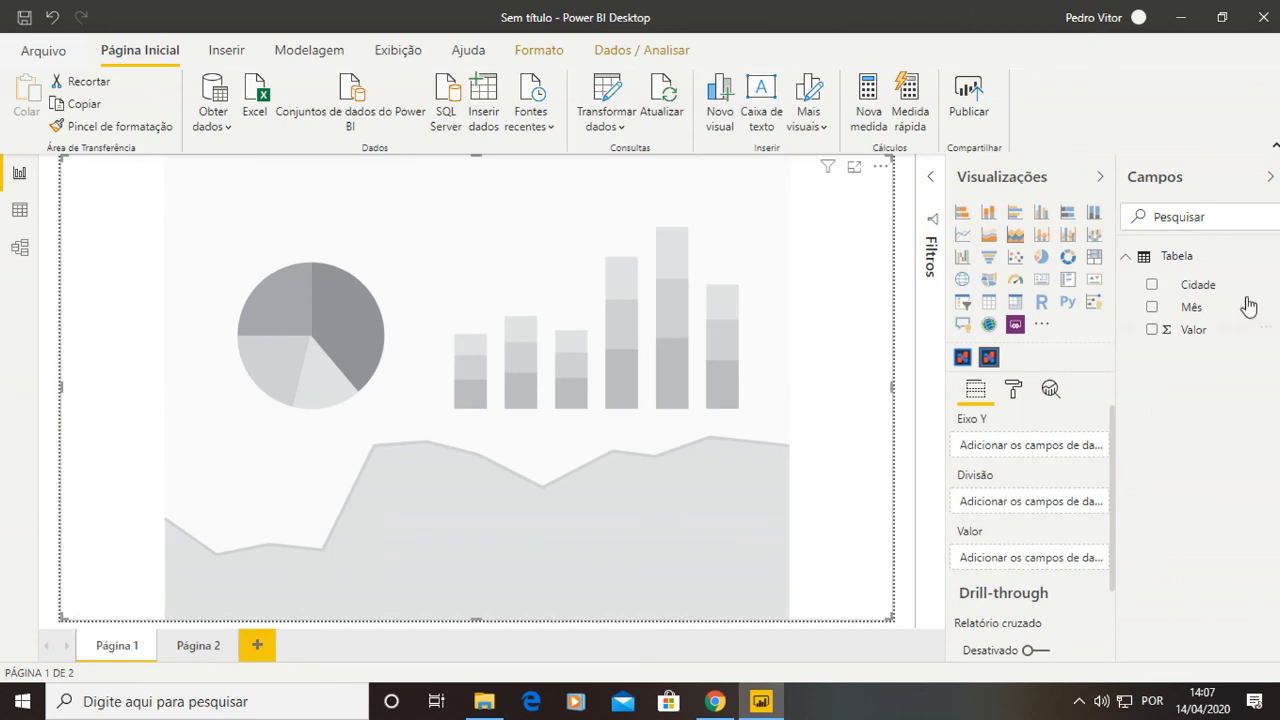
Assign Mês to Eixo Y, Valor to Valor and Cidade to Divisão, and sort the visual in ascending order.
left_click_drag(1203, 316, 1020, 445)
left_click_drag(1075, 518, 1040, 558)
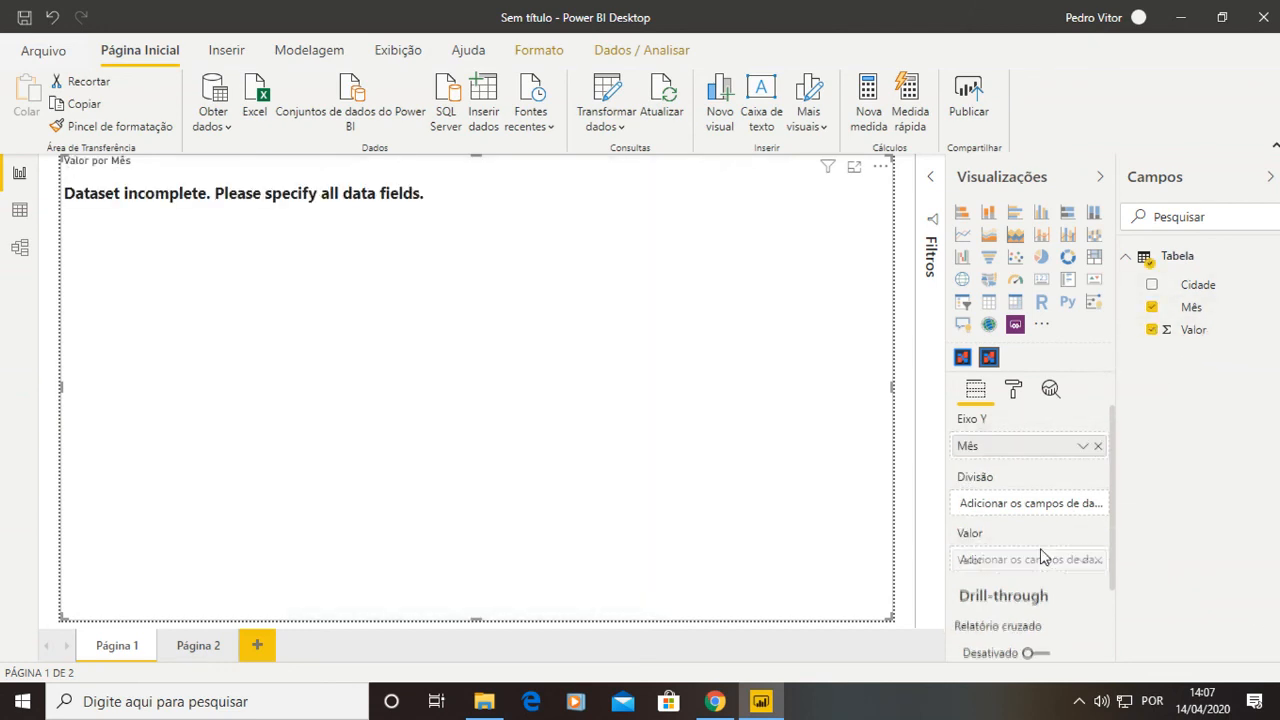
left_click_drag(1203, 292, 1044, 502)
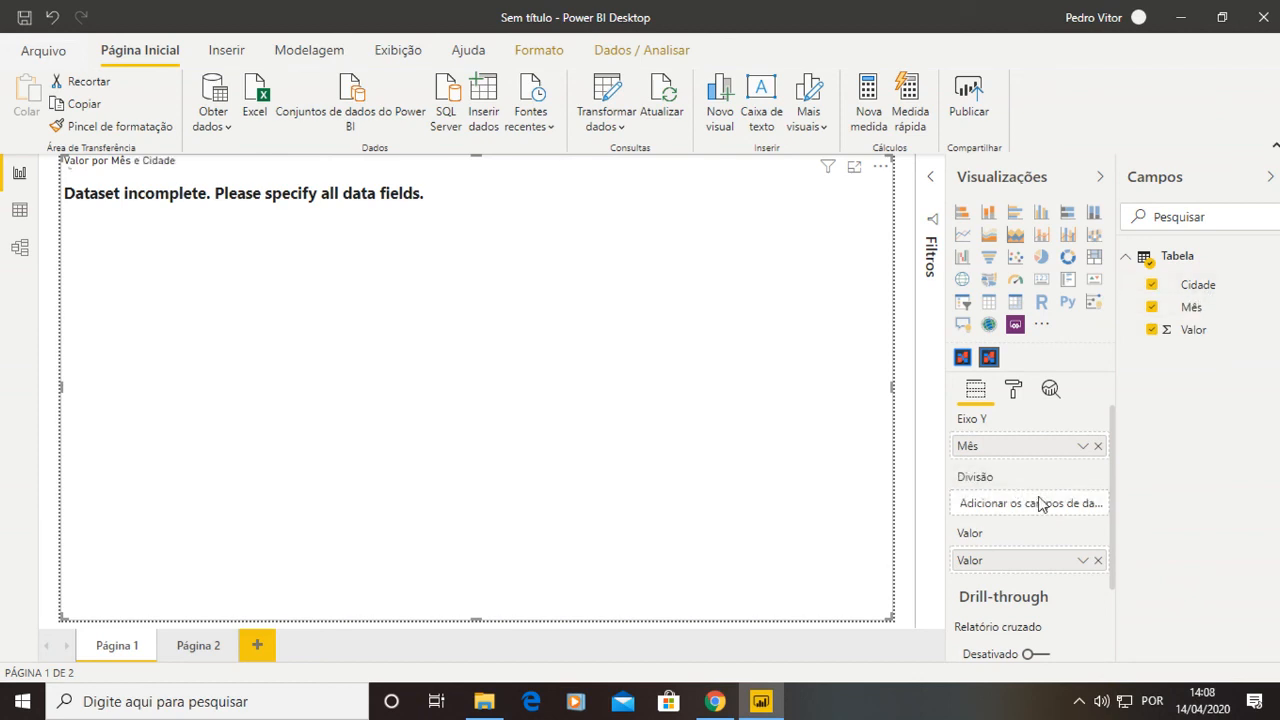
left_click(878, 170)
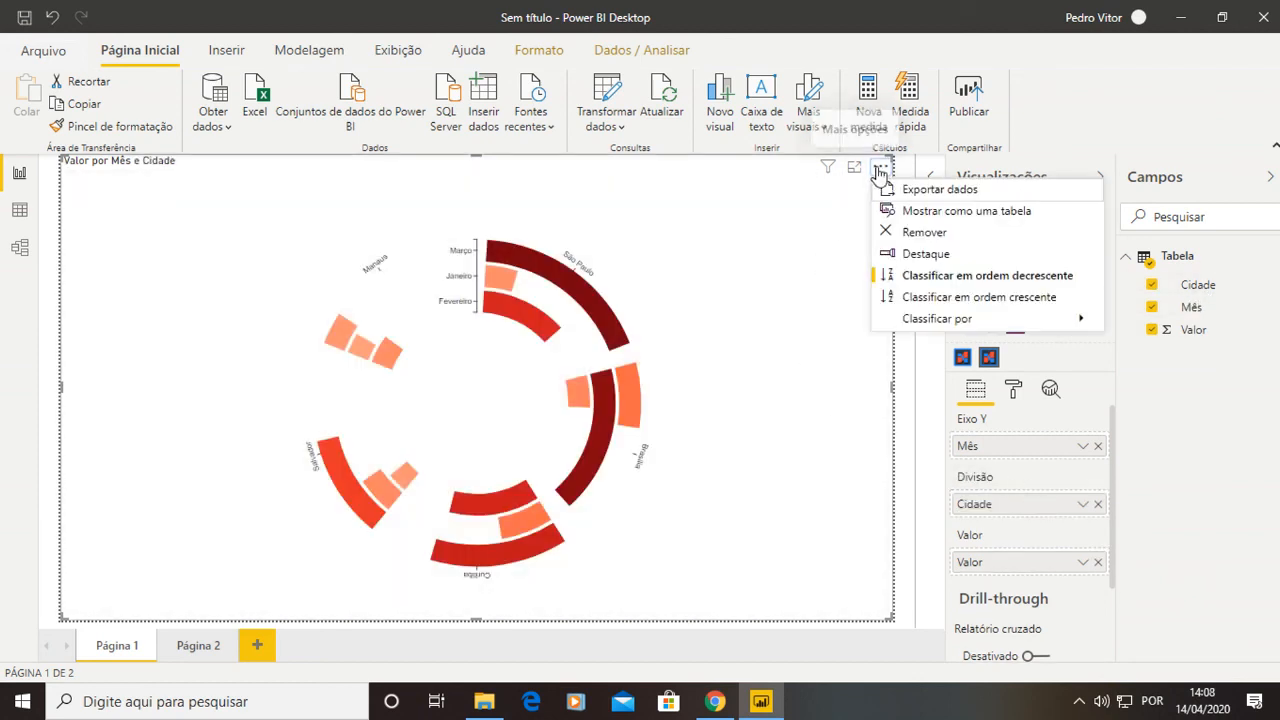
left_click(909, 300)
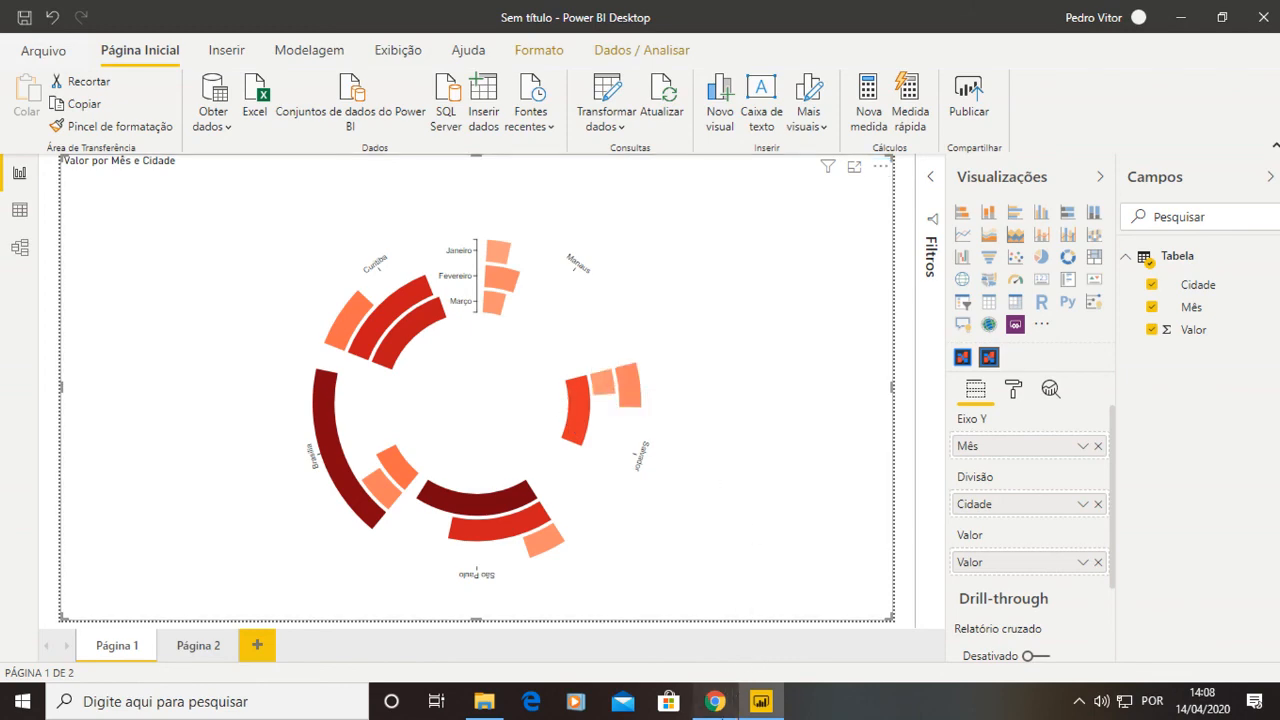
left_click(714, 701)
left_click(994, 449)
left_click(1268, 661)
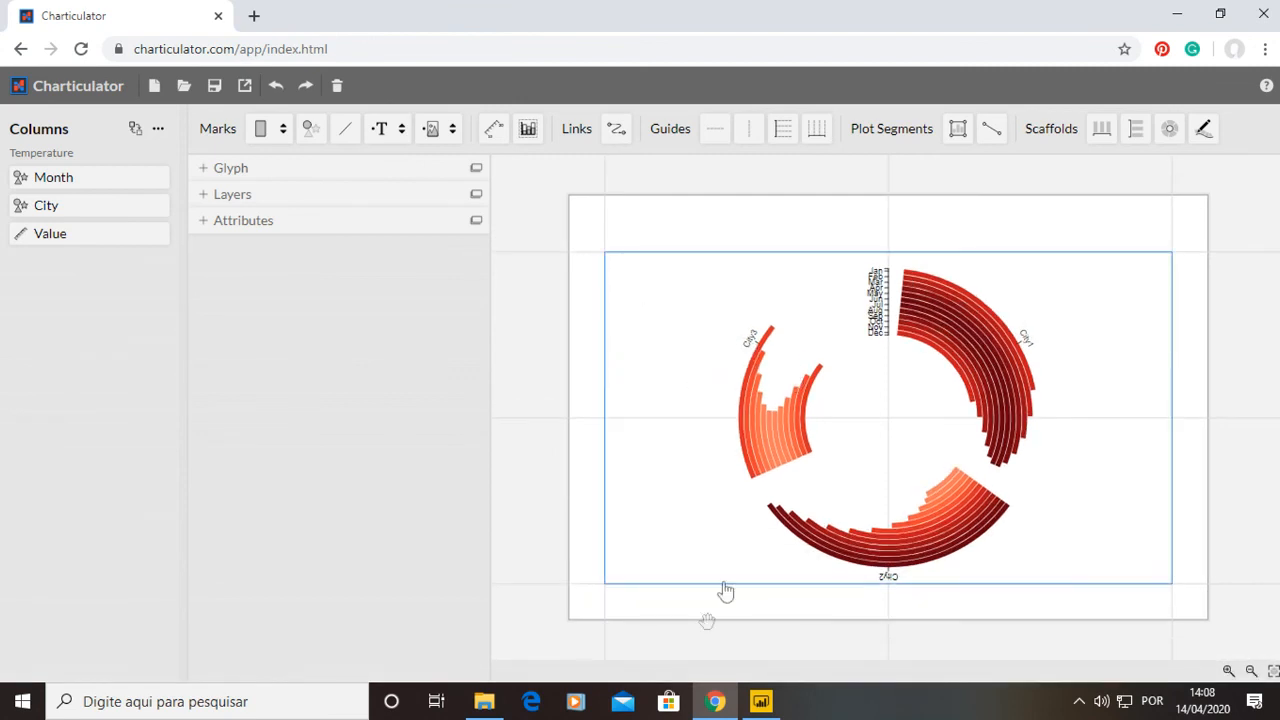
key("alt+Tab")
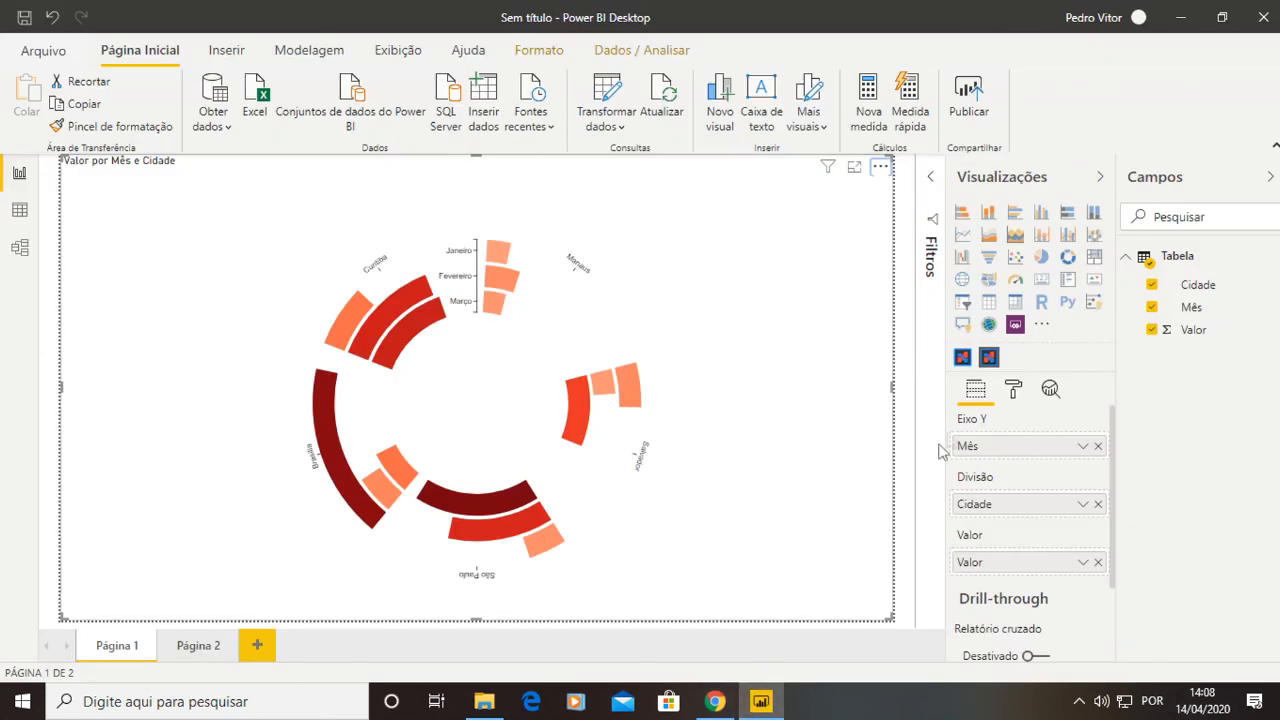
Open the visual's format settings and browse the Charticulator properties.
left_click(1013, 392)
left_click(1000, 459)
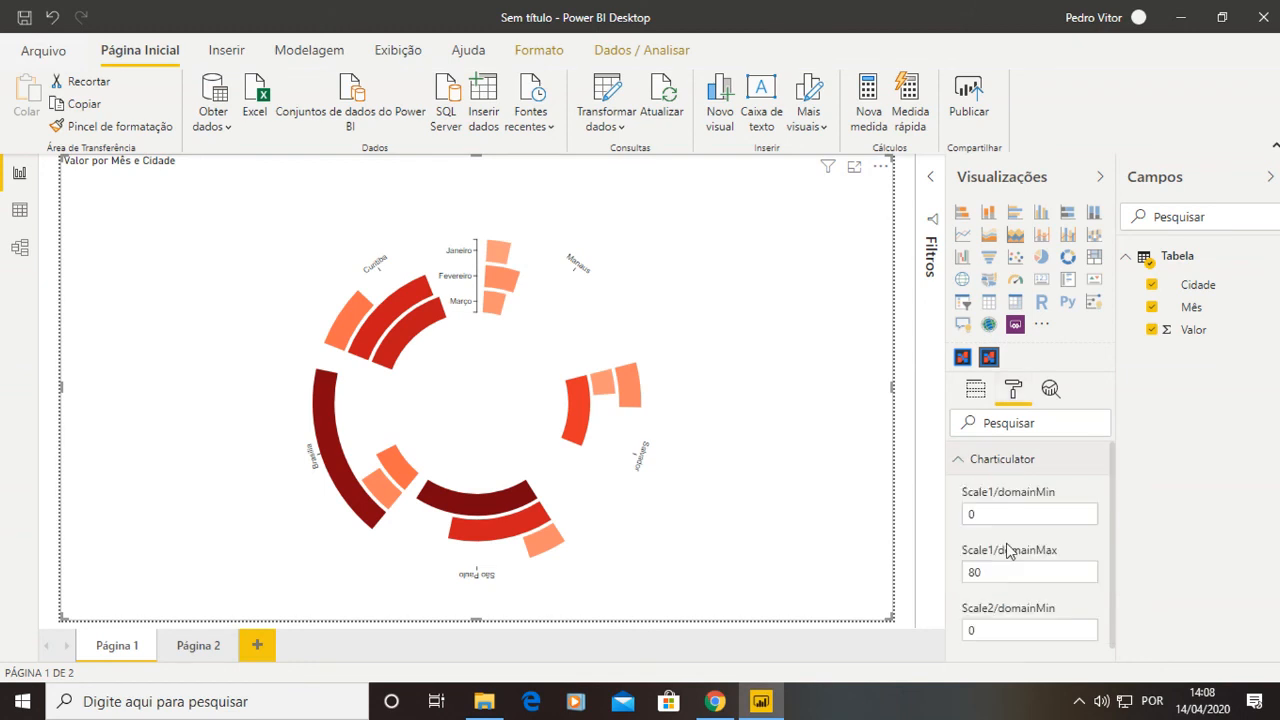
scroll(1008, 550, "down", 10)
scroll(1010, 550, "down", 10)
scroll(1010, 550, "up", 3)
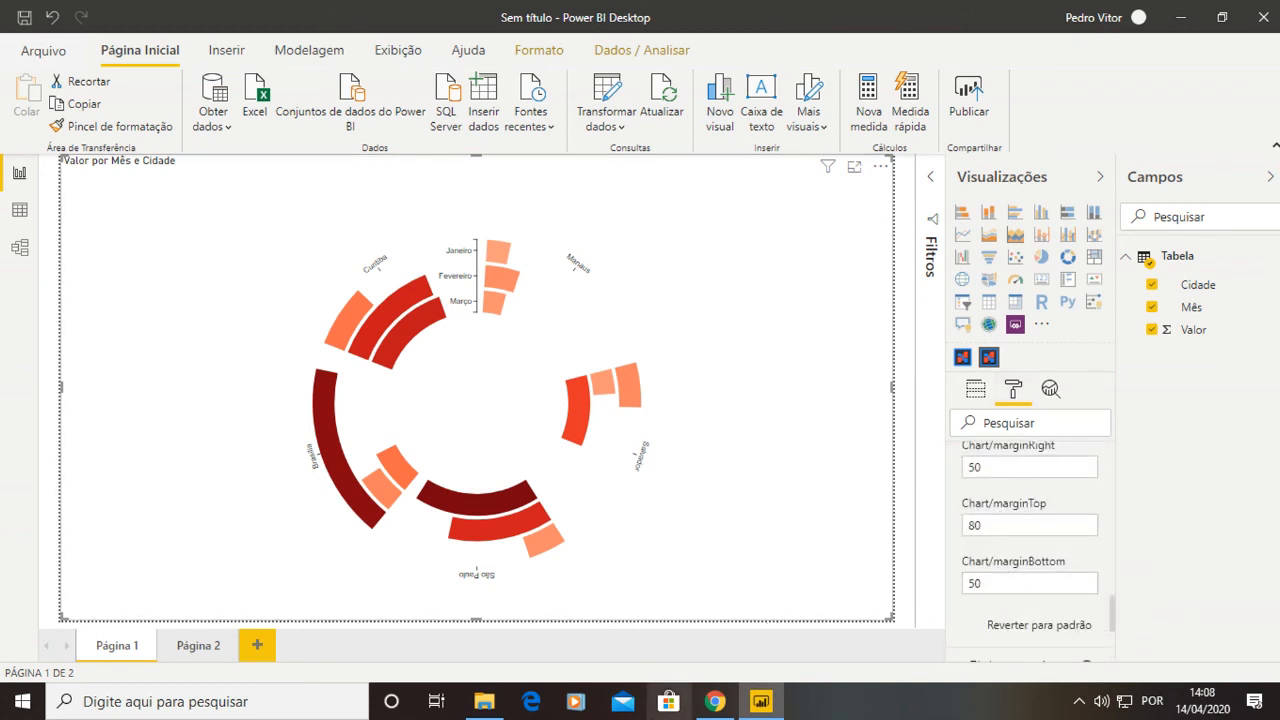
Switch to Charticulator, select PlotSegment1 and set the angular axis font size to 18.
left_click(714, 701)
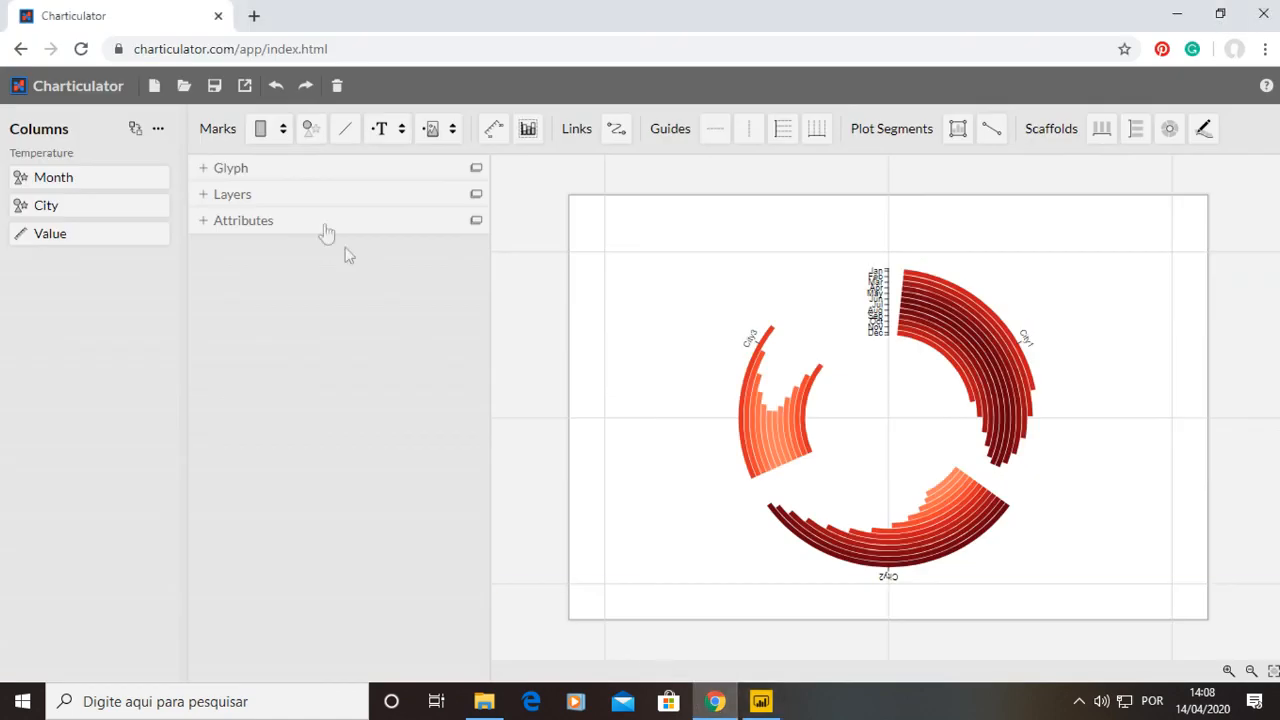
left_click(201, 197)
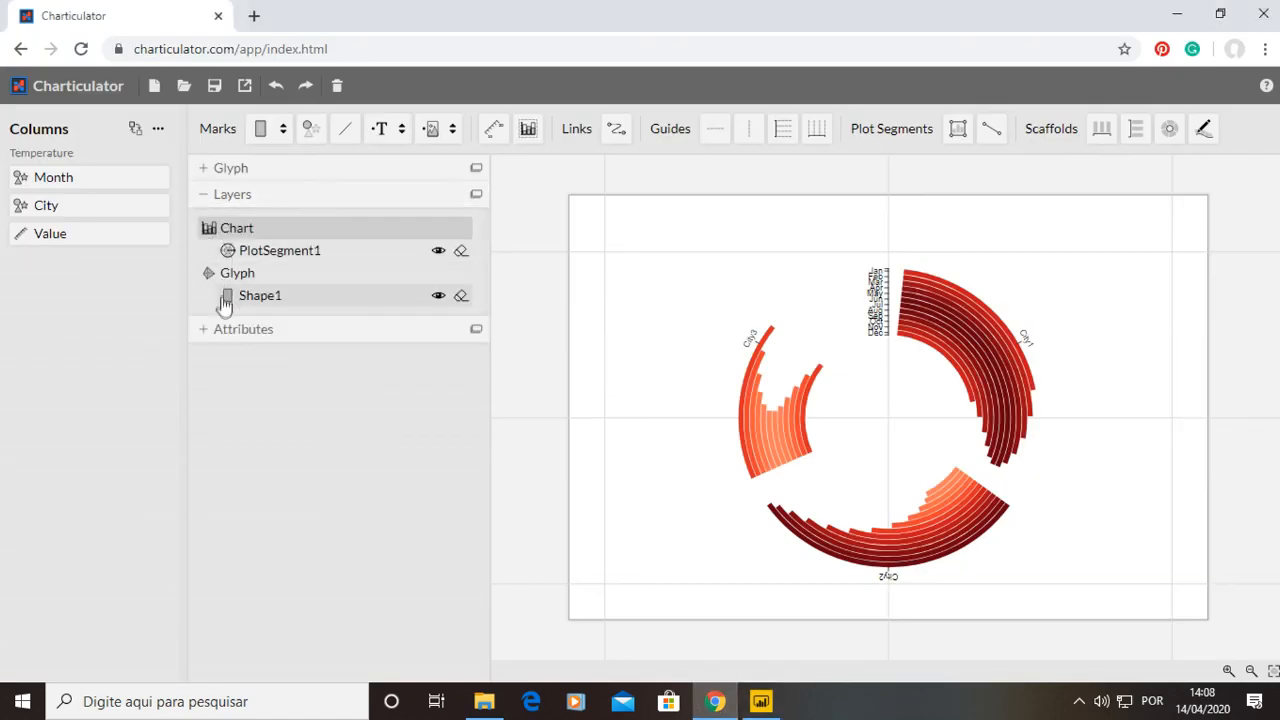
left_click(204, 336)
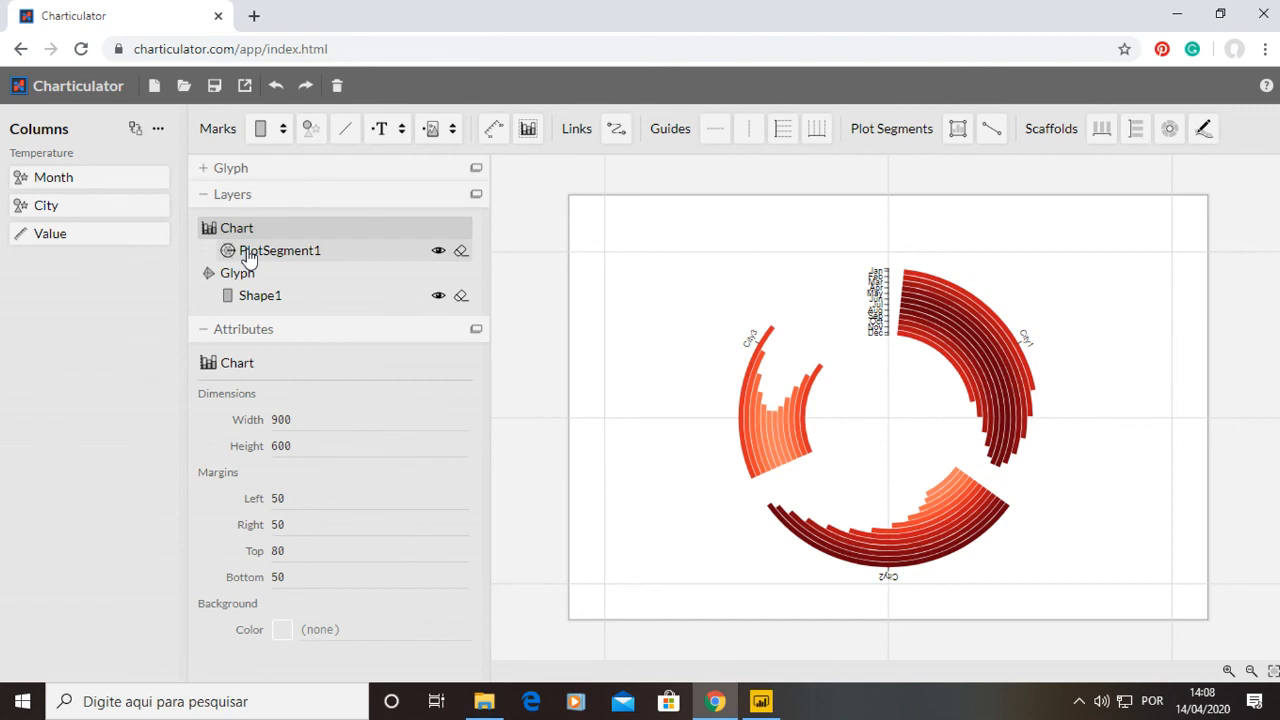
left_click(251, 251)
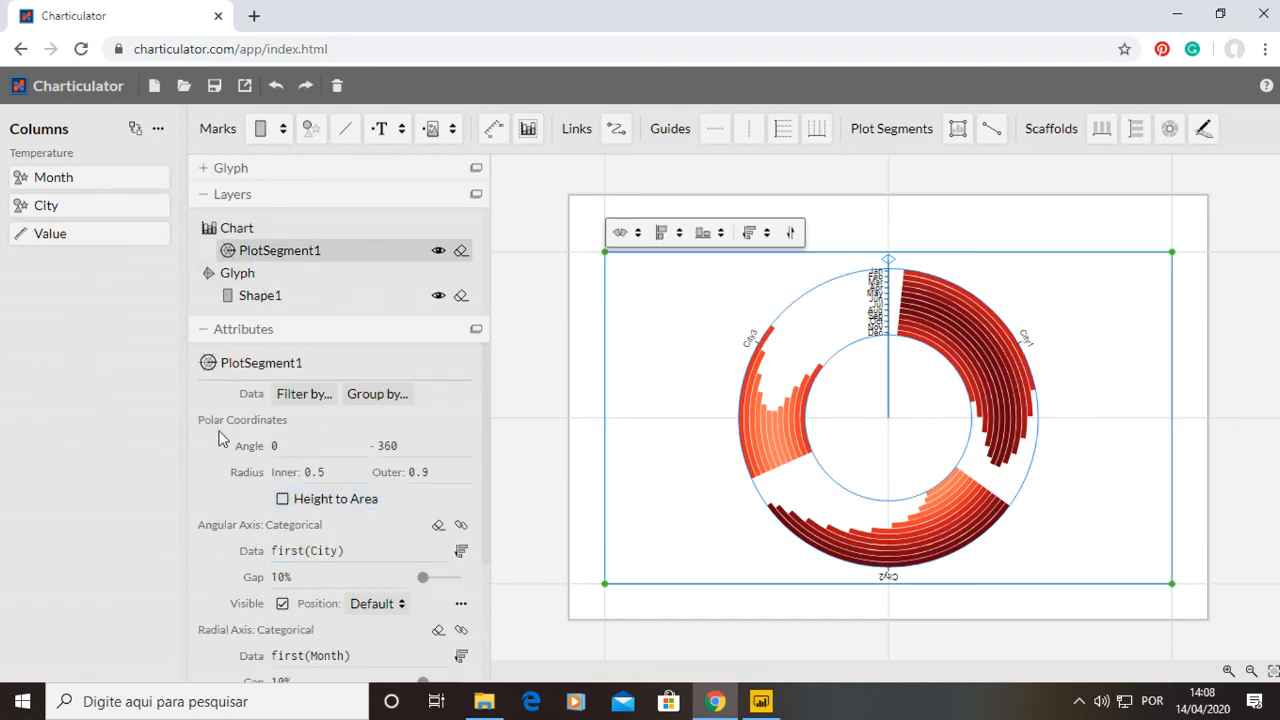
scroll(233, 466, "down", 2)
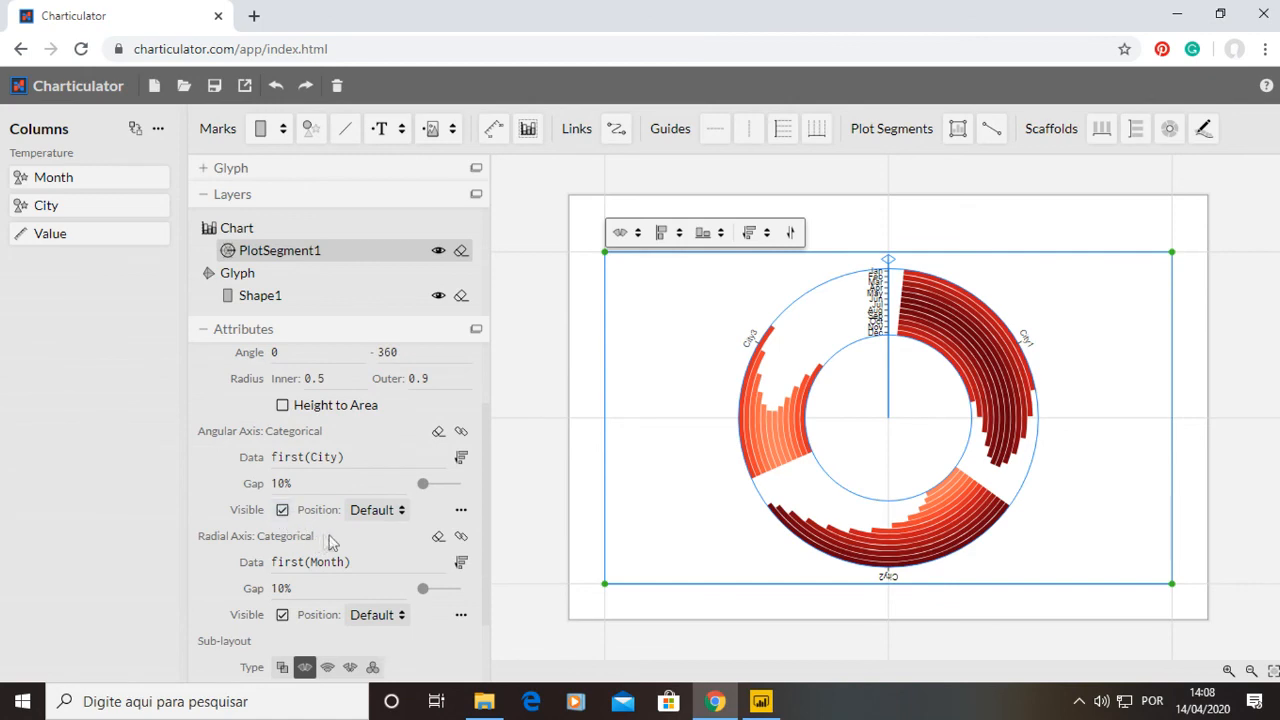
scroll(393, 541, "down", 2)
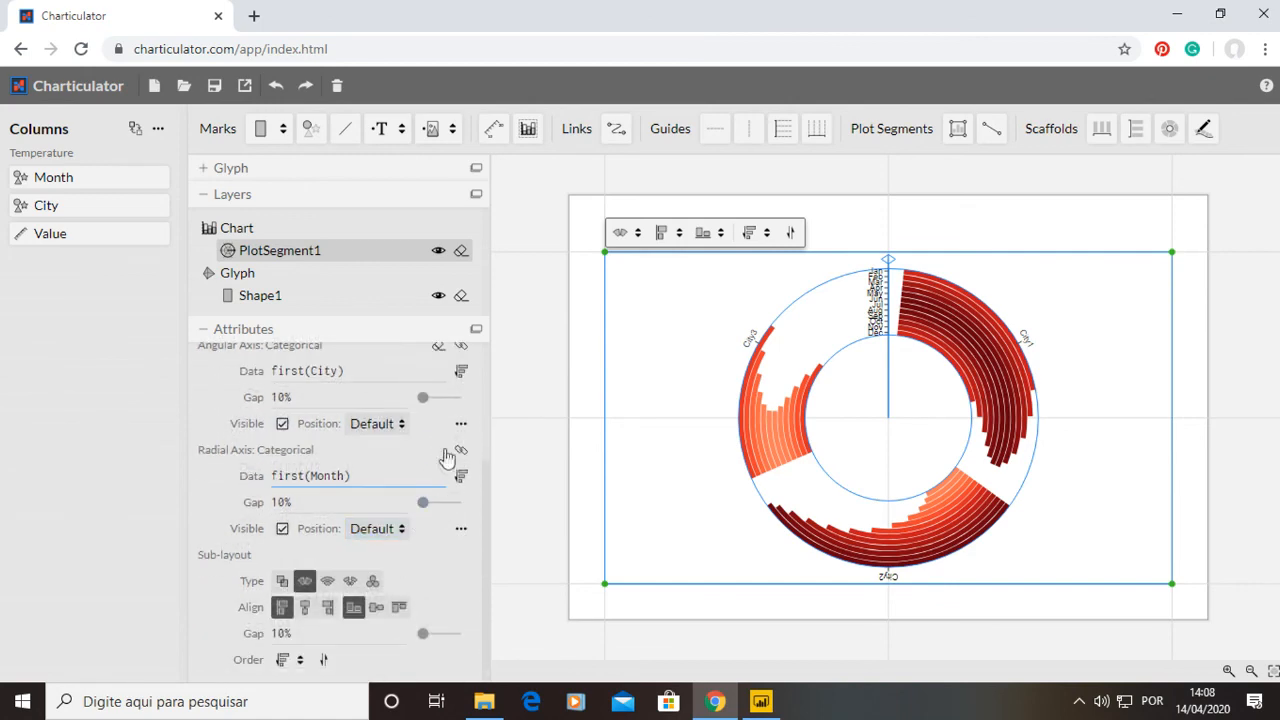
left_click(461, 423)
scroll(232, 450, "up", 4)
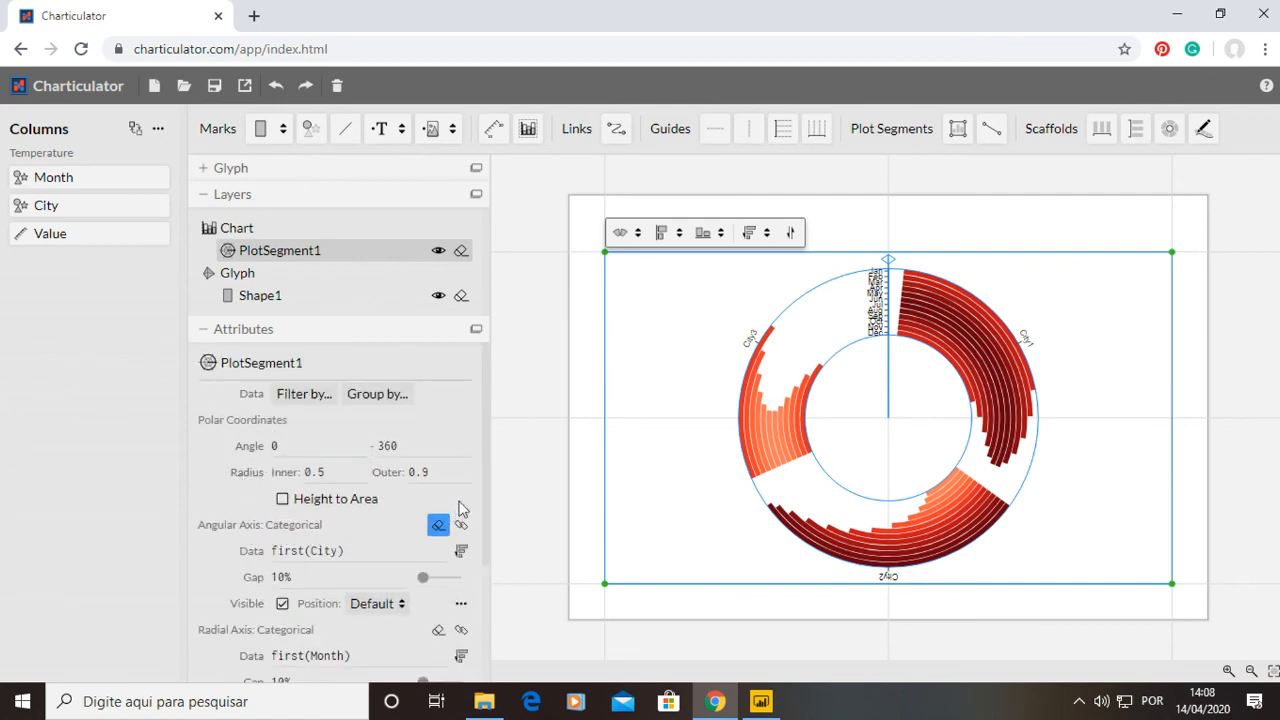
scroll(198, 531, "down", 2)
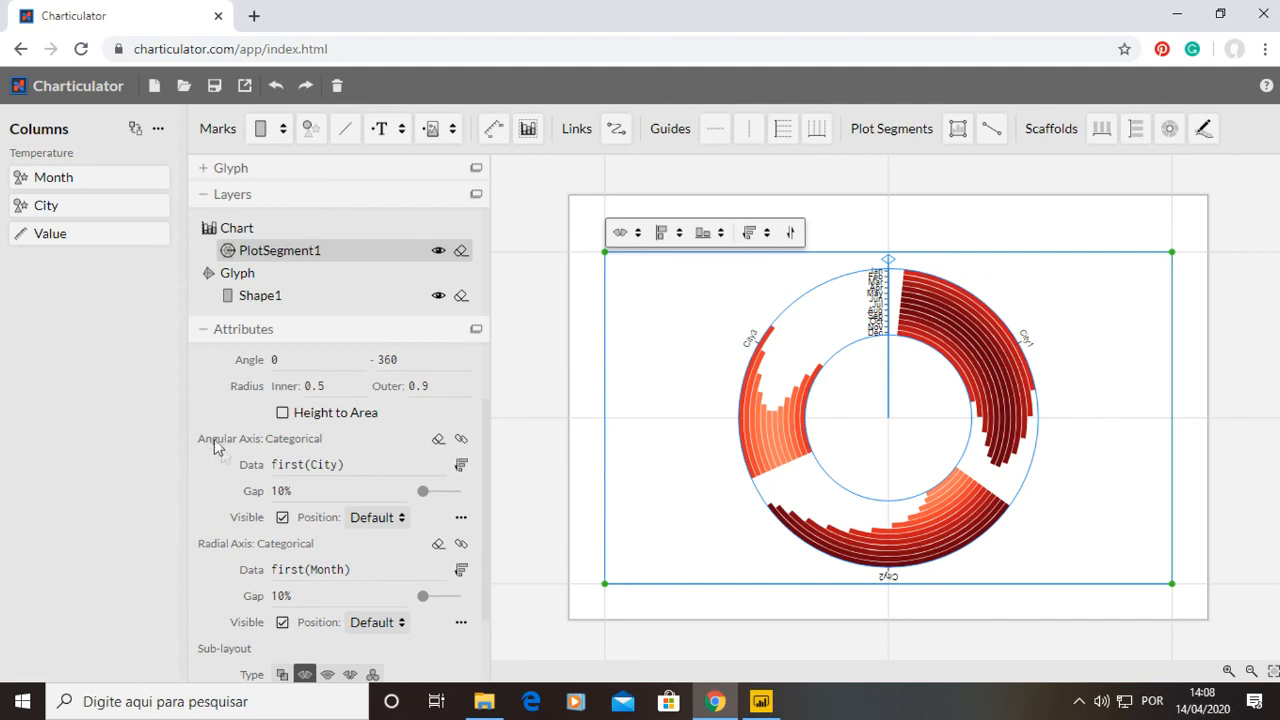
scroll(268, 553, "down", 2)
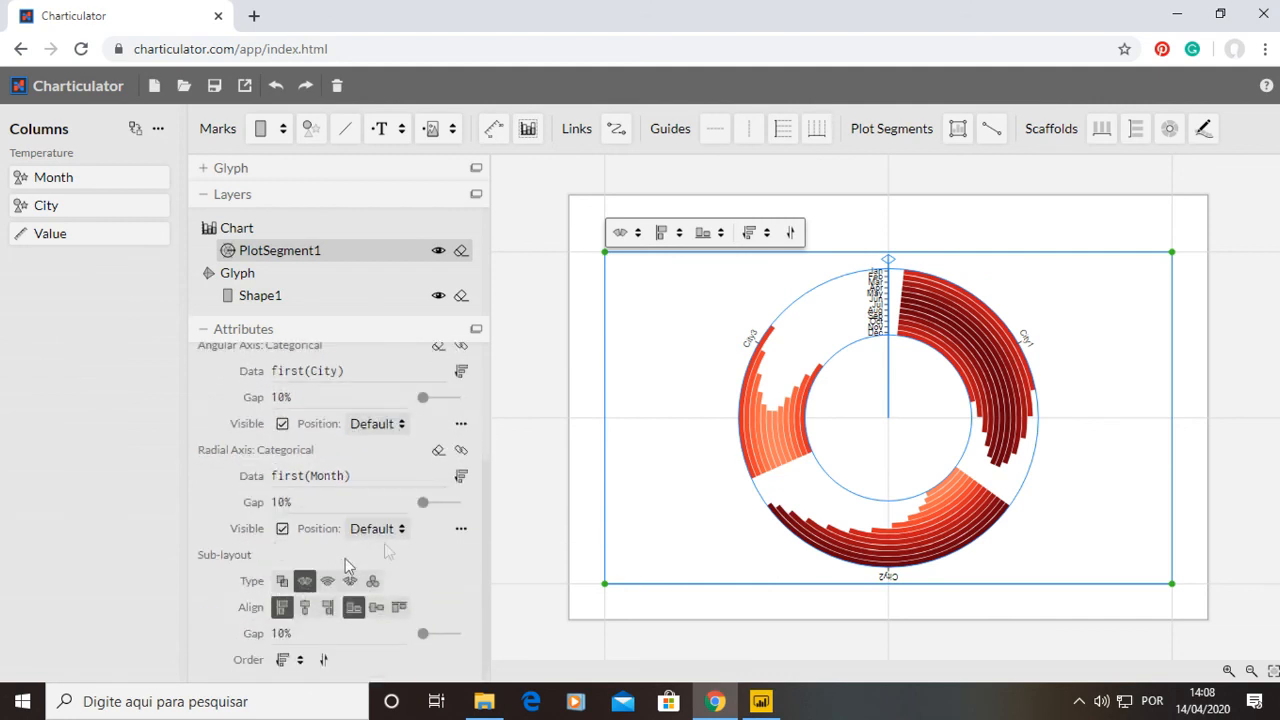
left_click(461, 426)
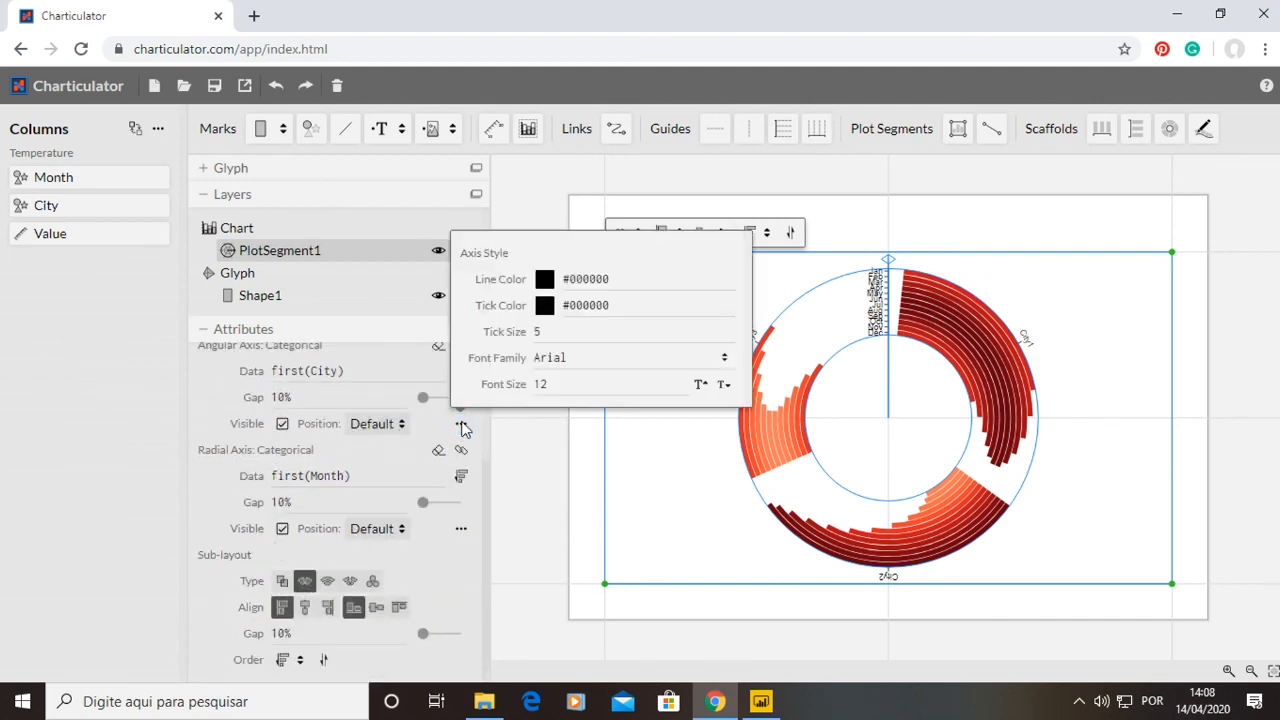
left_click(538, 386)
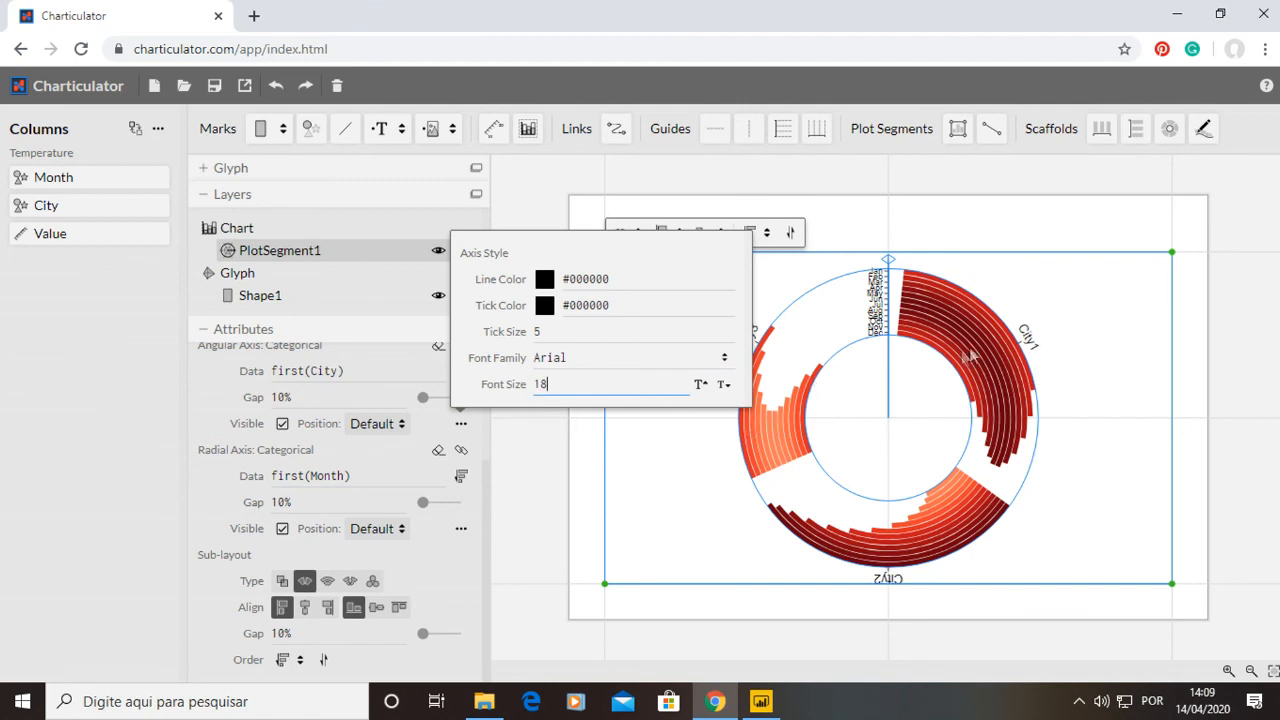
left_click(545, 447)
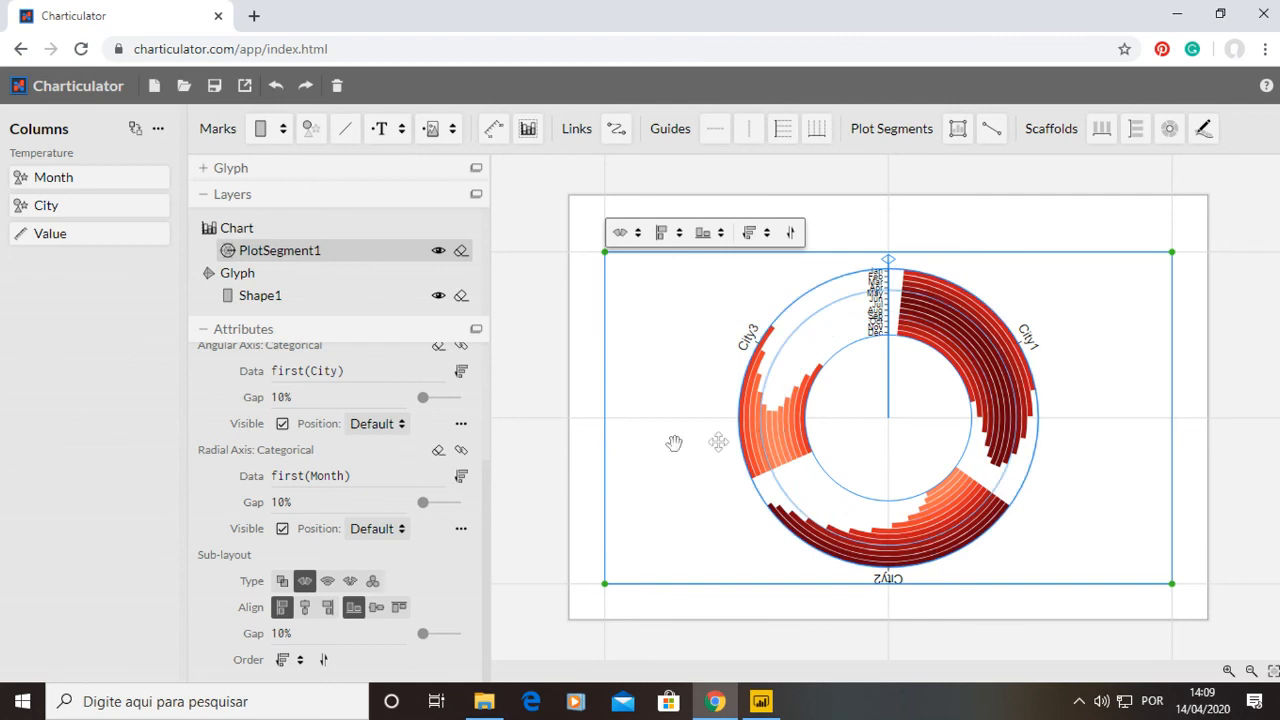
Set the radial axis font size to 18.
left_click(460, 529)
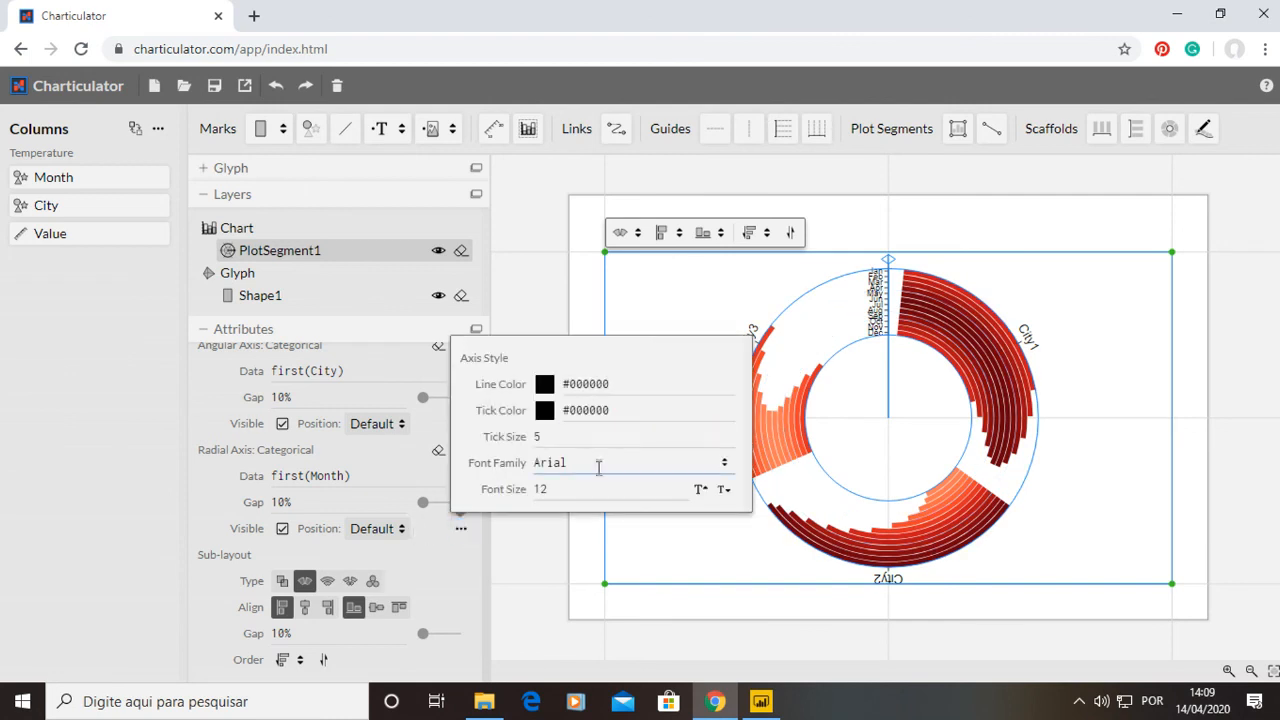
left_click_drag(589, 483, 455, 483)
type("18")
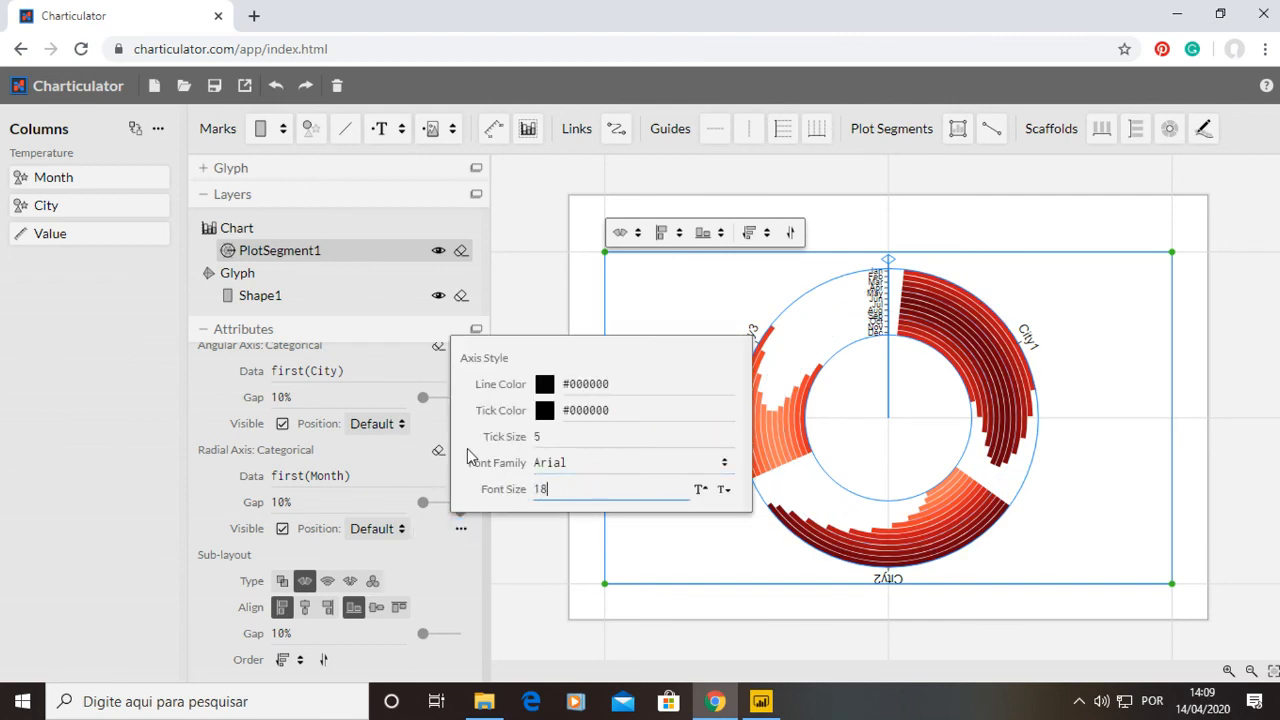